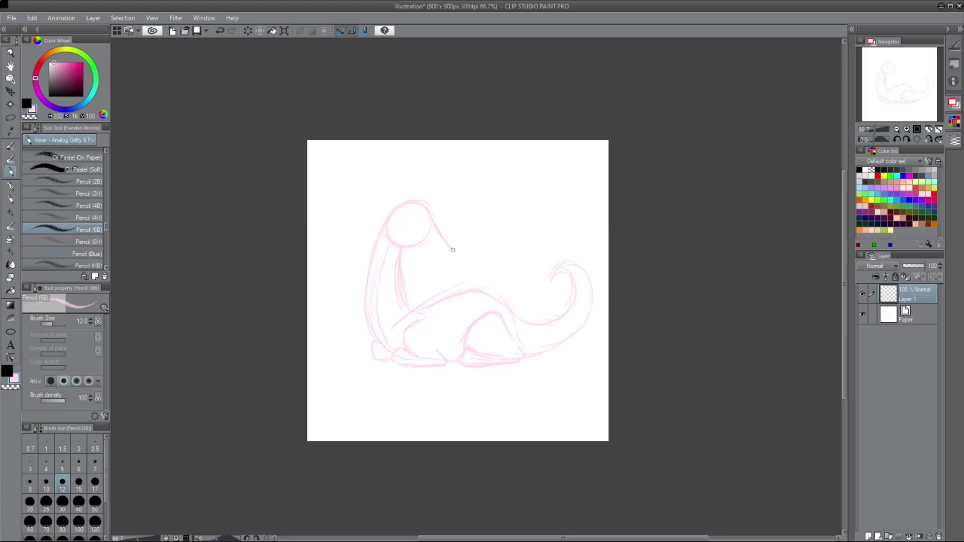
- Sketch the creature's snout, ears, horns, mane, back spikes and chest in pale pink, and reinforce the curled tail
{"action": "key", "text": "ctrl+z"}
{"action": "left_click_drag", "start_coordinate": [433, 261], "coordinate": [415, 253]}
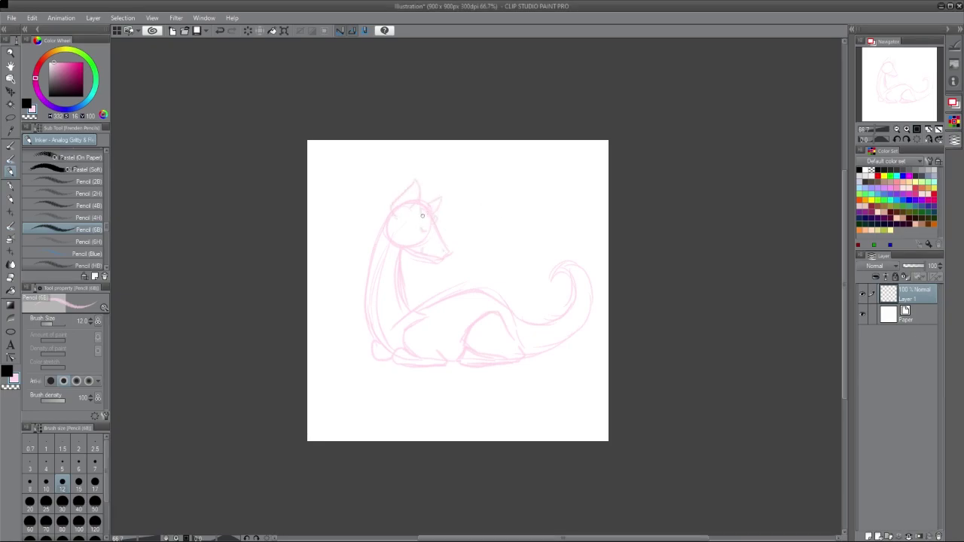
{"action": "mouse_move", "coordinate": [439, 215]}
{"action": "left_mouse_down"}
{"action": "mouse_move", "coordinate": [388, 181]}
{"action": "mouse_move", "coordinate": [349, 267]}
{"action": "left_mouse_up"}
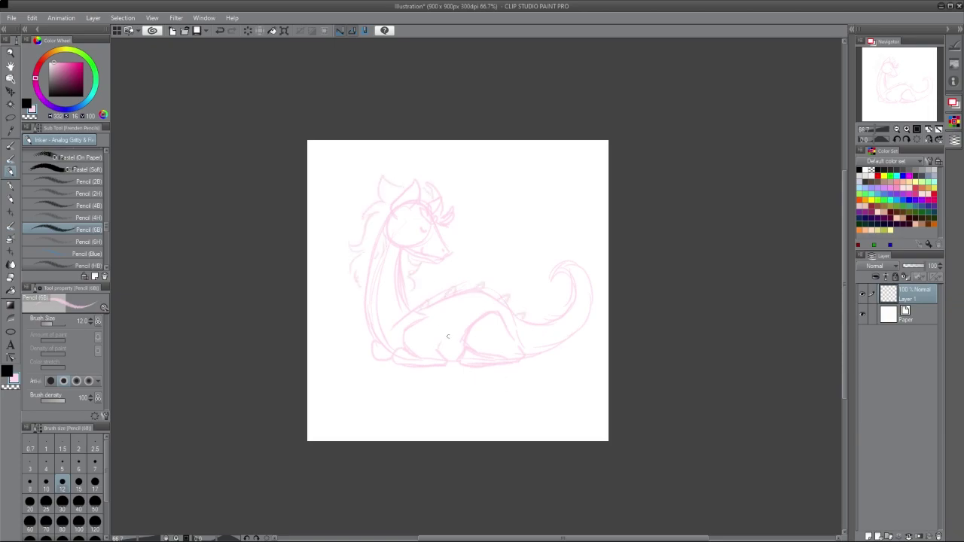
{"action": "left_click_drag", "start_coordinate": [389, 260], "coordinate": [393, 329]}
{"action": "mouse_move", "coordinate": [575, 343]}
{"action": "left_mouse_down"}
{"action": "mouse_move", "coordinate": [550, 317]}
{"action": "mouse_move", "coordinate": [548, 293]}
{"action": "left_mouse_up"}
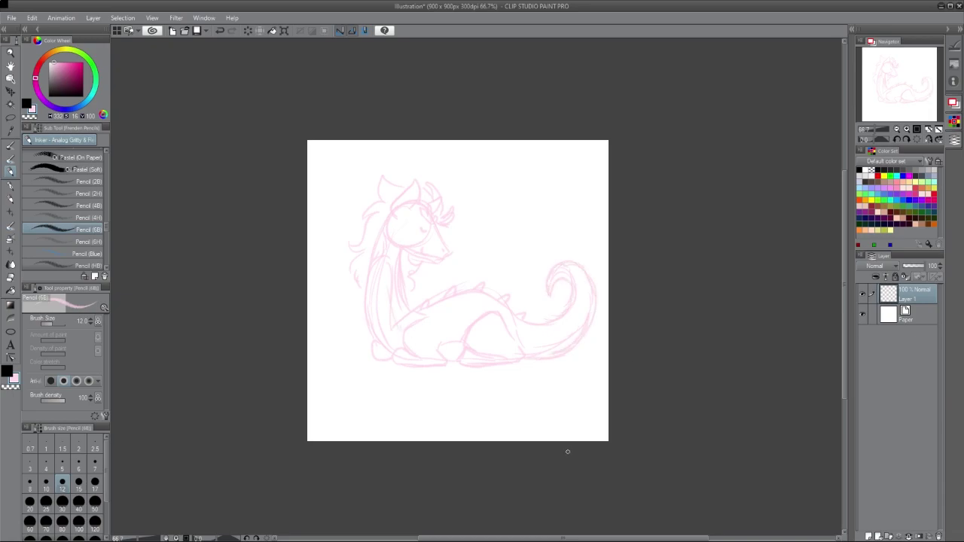
- Shift the sketch down toward the canvas's lower-left area and redraw the tail as a wide upward curl
{"action": "key", "text": "k"}
{"action": "left_click_drag", "start_coordinate": [577, 285], "coordinate": [509, 370]}
{"action": "key", "text": "p"}
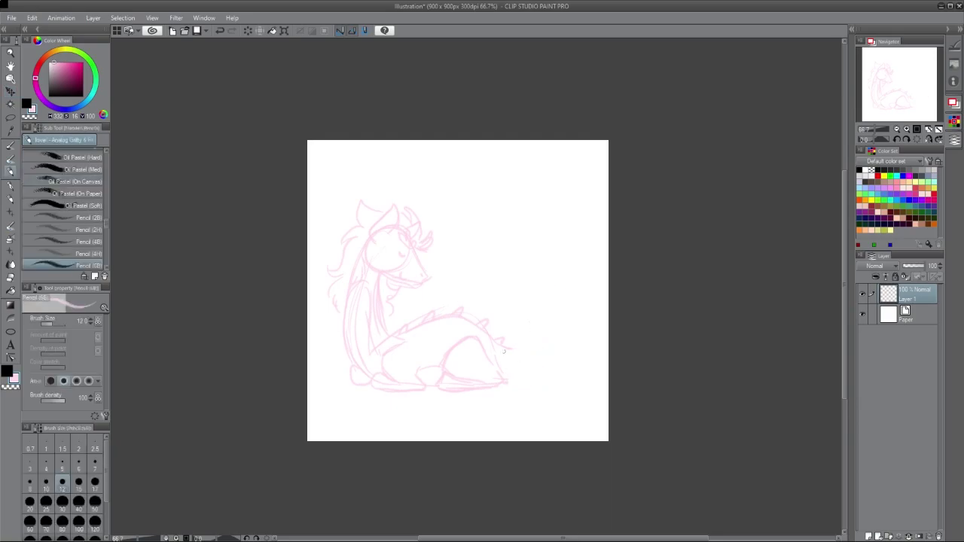
{"action": "mouse_move", "coordinate": [566, 377]}
{"action": "left_mouse_down"}
{"action": "mouse_move", "coordinate": [591, 341]}
{"action": "mouse_move", "coordinate": [578, 309]}
{"action": "left_mouse_up"}
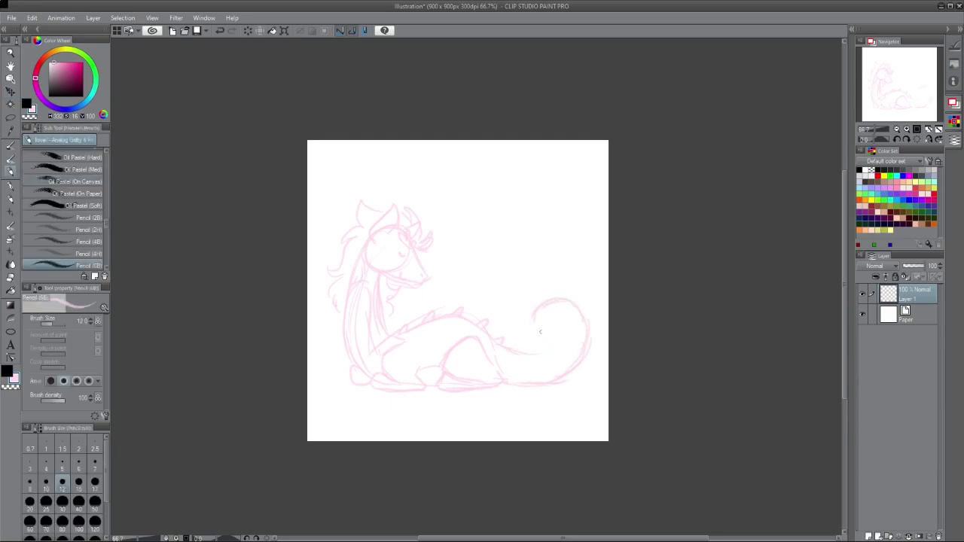
{"action": "left_click_drag", "start_coordinate": [552, 325], "coordinate": [540, 352]}
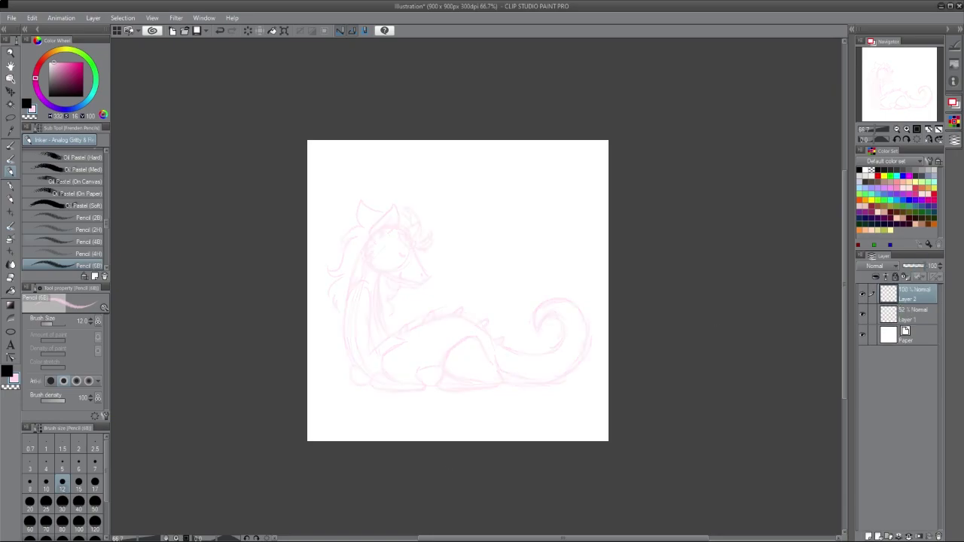
- Ink the ear, forehead tuft, closed eye and cheek fur in black using the Grease Pencil brush at size 8
{"action": "scroll", "coordinate": [64, 211], "scroll_direction": "up", "scroll_amount": 5}
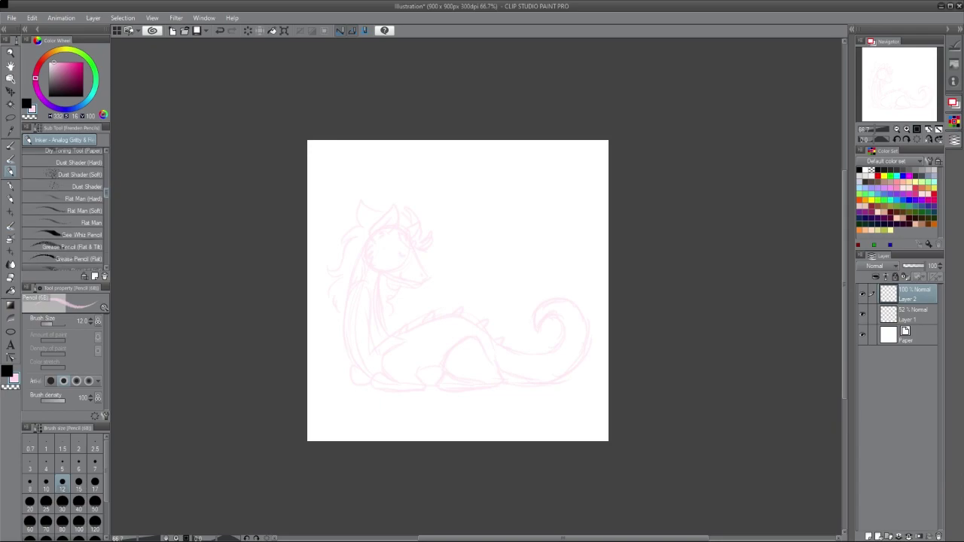
{"action": "left_click", "coordinate": [64, 236]}
{"action": "key", "text": "ctrl+alt+0"}
{"action": "left_click", "coordinate": [30, 482]}
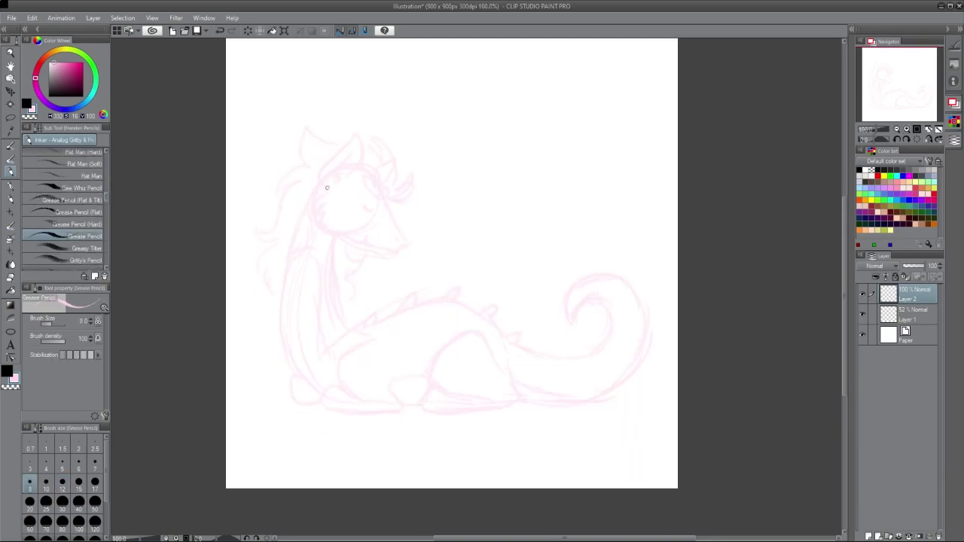
{"action": "key", "text": "x"}
{"action": "mouse_move", "coordinate": [328, 190]}
{"action": "left_mouse_down"}
{"action": "mouse_move", "coordinate": [361, 145]}
{"action": "mouse_move", "coordinate": [354, 171]}
{"action": "mouse_move", "coordinate": [320, 197]}
{"action": "mouse_move", "coordinate": [315, 218]}
{"action": "mouse_move", "coordinate": [331, 233]}
{"action": "mouse_move", "coordinate": [311, 229]}
{"action": "mouse_move", "coordinate": [283, 256]}
{"action": "left_mouse_up"}
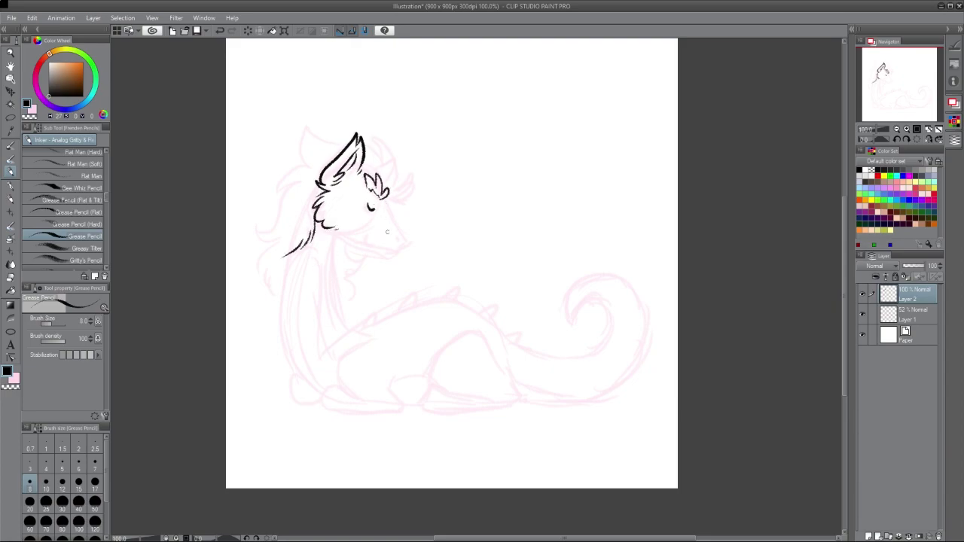
- Ink the snout, extra cheek fur, horn-like forelock and flowing mane over the sketch
{"action": "mouse_move", "coordinate": [383, 201]}
{"action": "left_mouse_down"}
{"action": "mouse_move", "coordinate": [409, 244]}
{"action": "mouse_move", "coordinate": [340, 236]}
{"action": "left_mouse_up"}
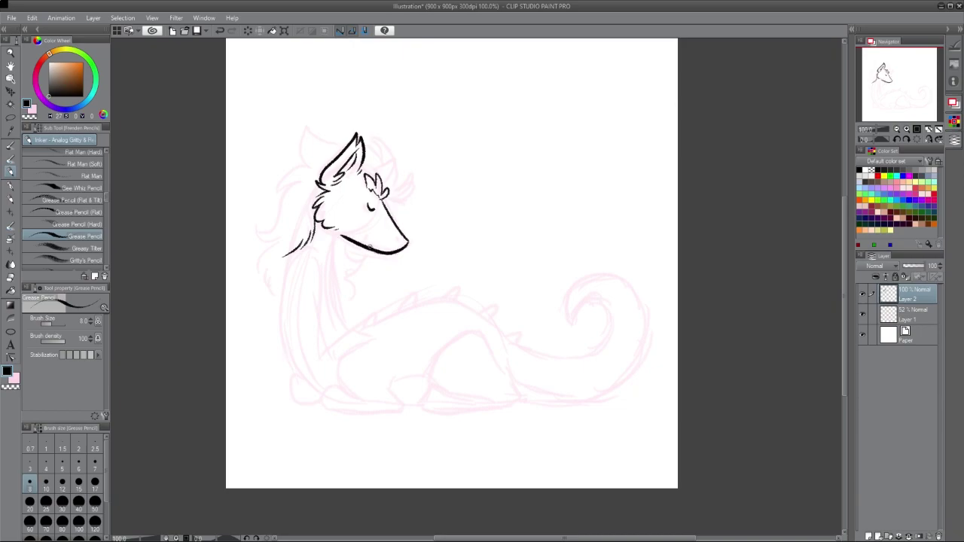
{"action": "key", "text": "ctrl+z"}
{"action": "left_click_drag", "start_coordinate": [327, 208], "coordinate": [333, 221]}
{"action": "left_click_drag", "start_coordinate": [406, 172], "coordinate": [390, 200]}
{"action": "left_click_drag", "start_coordinate": [391, 160], "coordinate": [411, 188]}
{"action": "mouse_move", "coordinate": [375, 141]}
{"action": "left_mouse_down"}
{"action": "mouse_move", "coordinate": [397, 170]}
{"action": "mouse_move", "coordinate": [376, 159]}
{"action": "left_mouse_up"}
{"action": "mouse_move", "coordinate": [354, 140]}
{"action": "left_mouse_down"}
{"action": "mouse_move", "coordinate": [302, 122]}
{"action": "mouse_move", "coordinate": [265, 284]}
{"action": "left_mouse_up"}
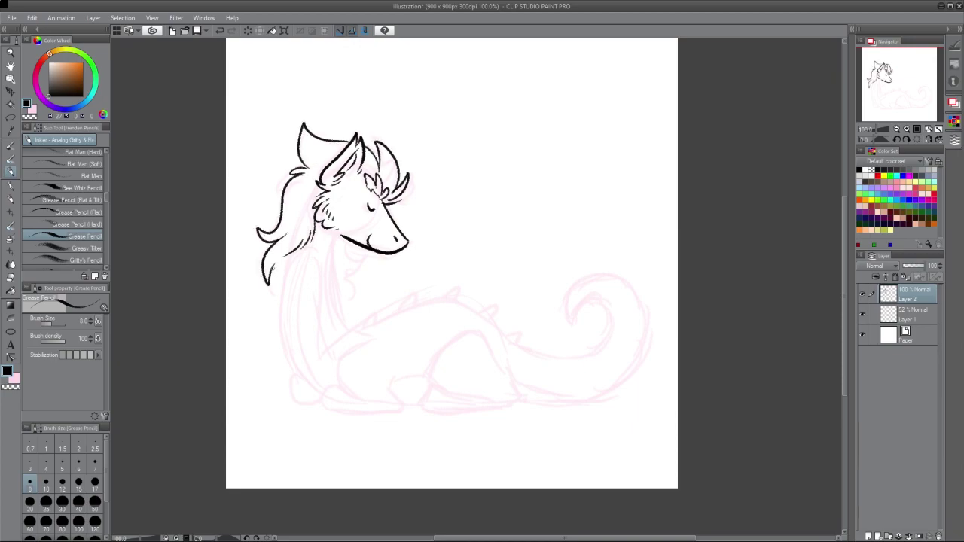
- Ink the hair tuft under the chin, the front of the neck, the shoulder line and the near front leg
{"action": "left_click_drag", "start_coordinate": [344, 242], "coordinate": [348, 299]}
{"action": "mouse_move", "coordinate": [336, 236]}
{"action": "left_mouse_down"}
{"action": "mouse_move", "coordinate": [332, 285]}
{"action": "mouse_move", "coordinate": [374, 343]}
{"action": "mouse_move", "coordinate": [332, 366]}
{"action": "mouse_move", "coordinate": [374, 402]}
{"action": "left_mouse_up"}
{"action": "key", "text": "ctrl+z"}
{"action": "mouse_move", "coordinate": [342, 346]}
{"action": "left_mouse_down"}
{"action": "mouse_move", "coordinate": [376, 400]}
{"action": "mouse_move", "coordinate": [335, 416]}
{"action": "mouse_move", "coordinate": [392, 377]}
{"action": "left_mouse_up"}
{"action": "key", "text": "ctrl+z"}
{"action": "left_click_drag", "start_coordinate": [329, 384], "coordinate": [399, 407]}
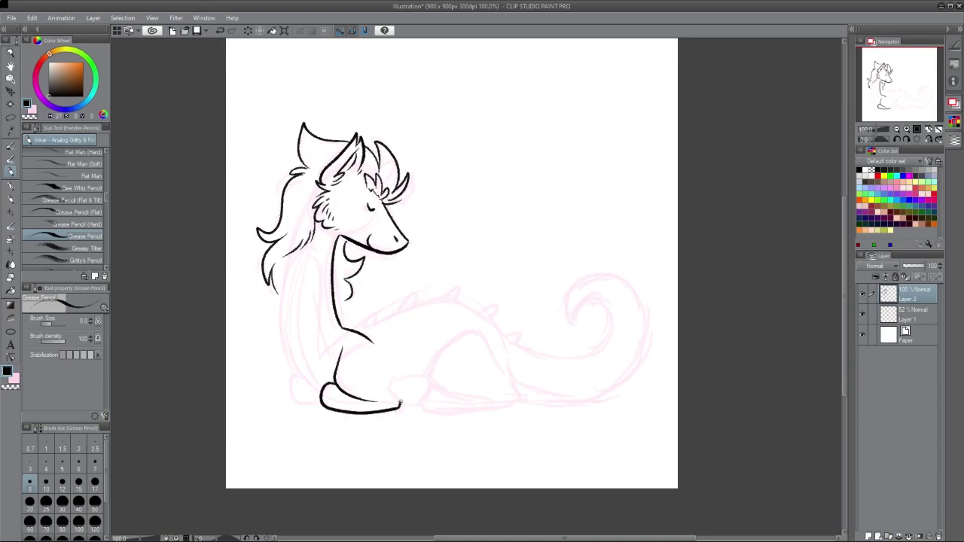
- Ink the back of the neck, far front paw, back, haunch, hind foot, belly line and chest plate outline
{"action": "mouse_move", "coordinate": [288, 251]}
{"action": "left_mouse_down"}
{"action": "mouse_move", "coordinate": [287, 360]}
{"action": "mouse_move", "coordinate": [323, 391]}
{"action": "mouse_move", "coordinate": [282, 336]}
{"action": "mouse_move", "coordinate": [318, 406]}
{"action": "left_mouse_up"}
{"action": "key", "text": "ctrl+z"}
{"action": "mouse_move", "coordinate": [345, 328]}
{"action": "left_mouse_down"}
{"action": "mouse_move", "coordinate": [515, 352]}
{"action": "mouse_move", "coordinate": [432, 385]}
{"action": "mouse_move", "coordinate": [427, 397]}
{"action": "mouse_move", "coordinate": [508, 410]}
{"action": "mouse_move", "coordinate": [514, 369]}
{"action": "left_mouse_up"}
{"action": "left_click_drag", "start_coordinate": [392, 381], "coordinate": [435, 384]}
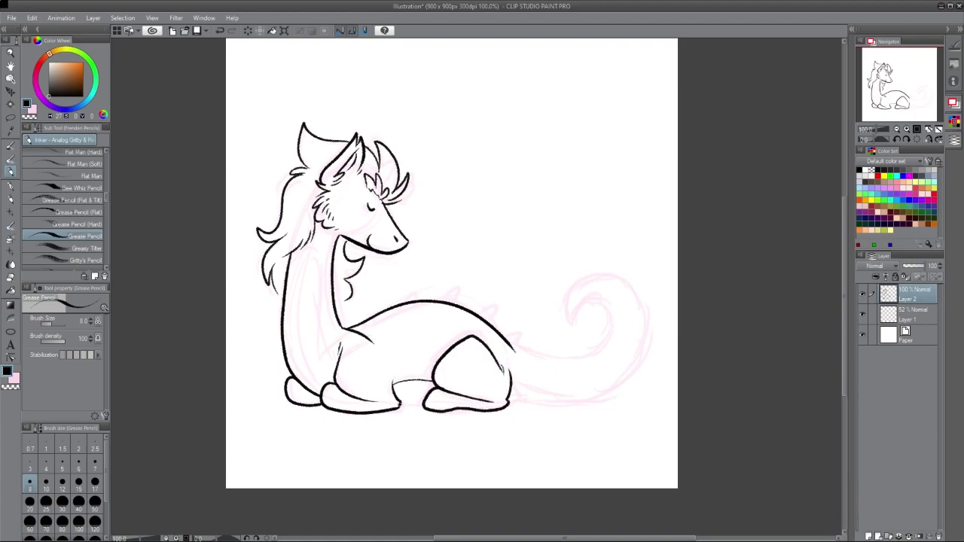
{"action": "mouse_move", "coordinate": [335, 364]}
{"action": "left_mouse_down"}
{"action": "mouse_move", "coordinate": [313, 250]}
{"action": "mouse_move", "coordinate": [290, 378]}
{"action": "left_mouse_up"}
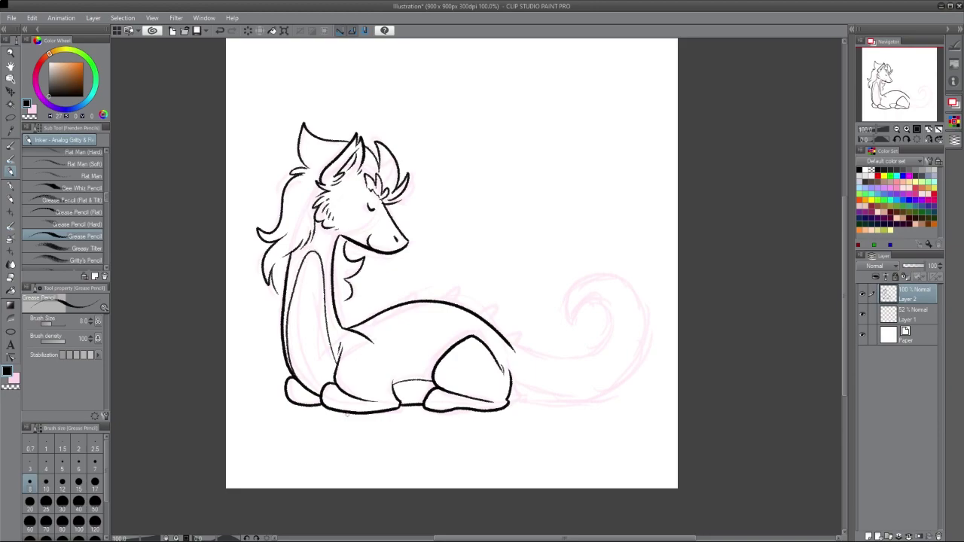
- Ink the curled tail in smooth outlines and add the thin underside line near its base
{"action": "mouse_move", "coordinate": [510, 405]}
{"action": "left_mouse_down"}
{"action": "mouse_move", "coordinate": [588, 399]}
{"action": "mouse_move", "coordinate": [573, 318]}
{"action": "left_mouse_up"}
{"action": "mouse_move", "coordinate": [506, 349]}
{"action": "left_mouse_down"}
{"action": "mouse_move", "coordinate": [578, 364]}
{"action": "mouse_move", "coordinate": [583, 322]}
{"action": "left_mouse_up"}
{"action": "key", "text": "ctrl+z"}
{"action": "mouse_move", "coordinate": [517, 354]}
{"action": "left_mouse_down"}
{"action": "mouse_move", "coordinate": [614, 322]}
{"action": "mouse_move", "coordinate": [613, 345]}
{"action": "mouse_move", "coordinate": [575, 308]}
{"action": "mouse_move", "coordinate": [580, 324]}
{"action": "left_mouse_up"}
{"action": "key", "text": "ctrl+z"}
{"action": "key", "text": "ctrl+z"}
{"action": "left_click_drag", "start_coordinate": [509, 392], "coordinate": [572, 398]}
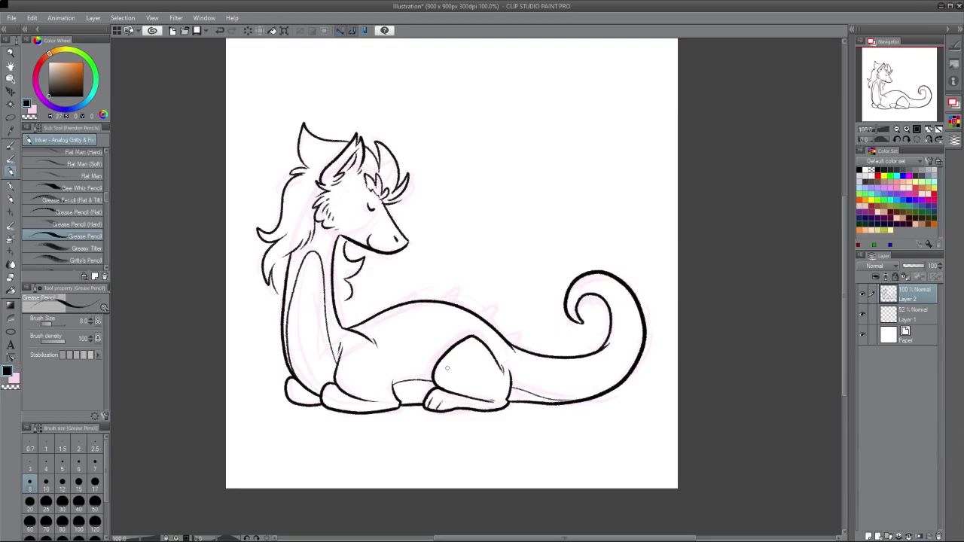
- Add short fur strokes on the haunch, tail base and tail bend, and ink the small back spikes
{"action": "left_click_drag", "start_coordinate": [444, 360], "coordinate": [439, 384]}
{"action": "left_click_drag", "start_coordinate": [511, 354], "coordinate": [512, 365]}
{"action": "left_click_drag", "start_coordinate": [614, 341], "coordinate": [610, 350]}
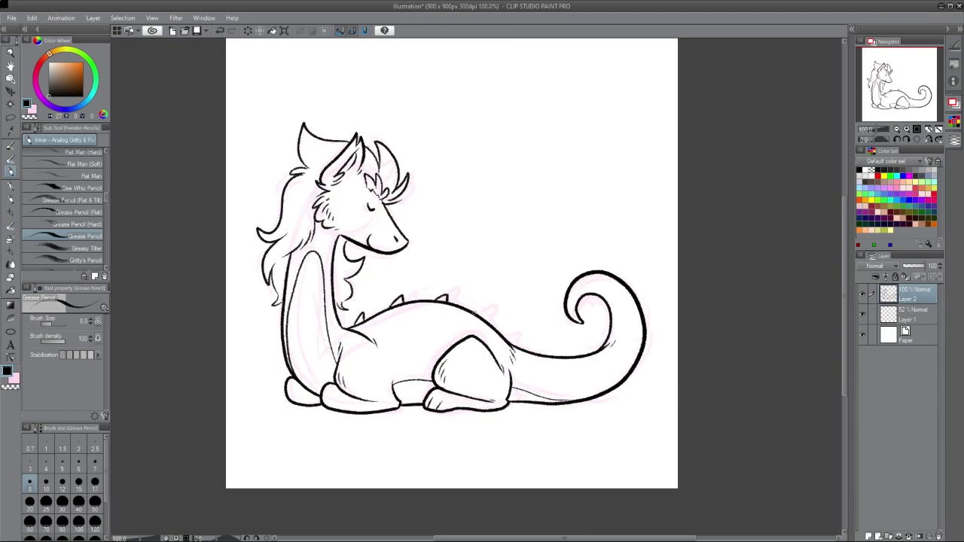
- Add a layer beneath the line art and fill the ear, forelock, face and chin tuft blue using the G-pen at size 12
{"action": "key", "text": "ctrl+shift+n"}
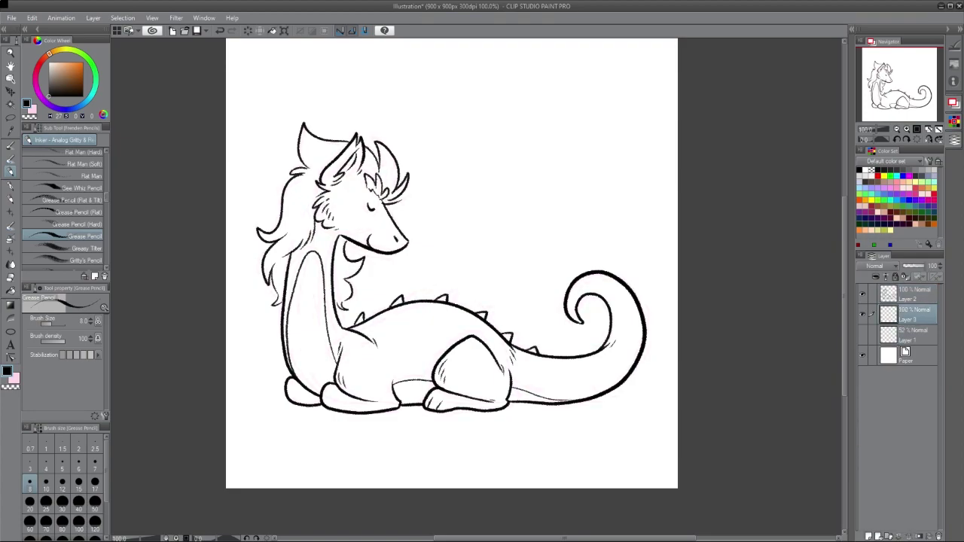
{"action": "key", "text": "p"}
{"action": "left_click", "coordinate": [63, 482]}
{"action": "left_click_drag", "start_coordinate": [333, 175], "coordinate": [354, 142]}
{"action": "mouse_move", "coordinate": [365, 192]}
{"action": "left_mouse_down"}
{"action": "mouse_move", "coordinate": [386, 144]}
{"action": "mouse_move", "coordinate": [407, 178]}
{"action": "mouse_move", "coordinate": [406, 241]}
{"action": "mouse_move", "coordinate": [383, 198]}
{"action": "left_mouse_up"}
{"action": "mouse_move", "coordinate": [340, 230]}
{"action": "left_mouse_down"}
{"action": "mouse_move", "coordinate": [404, 249]}
{"action": "mouse_move", "coordinate": [394, 241]}
{"action": "left_mouse_up"}
{"action": "mouse_move", "coordinate": [369, 212]}
{"action": "left_mouse_down"}
{"action": "mouse_move", "coordinate": [368, 202]}
{"action": "mouse_move", "coordinate": [368, 225]}
{"action": "left_mouse_up"}
{"action": "mouse_move", "coordinate": [340, 240]}
{"action": "left_mouse_down"}
{"action": "mouse_move", "coordinate": [360, 277]}
{"action": "mouse_move", "coordinate": [341, 274]}
{"action": "left_mouse_up"}
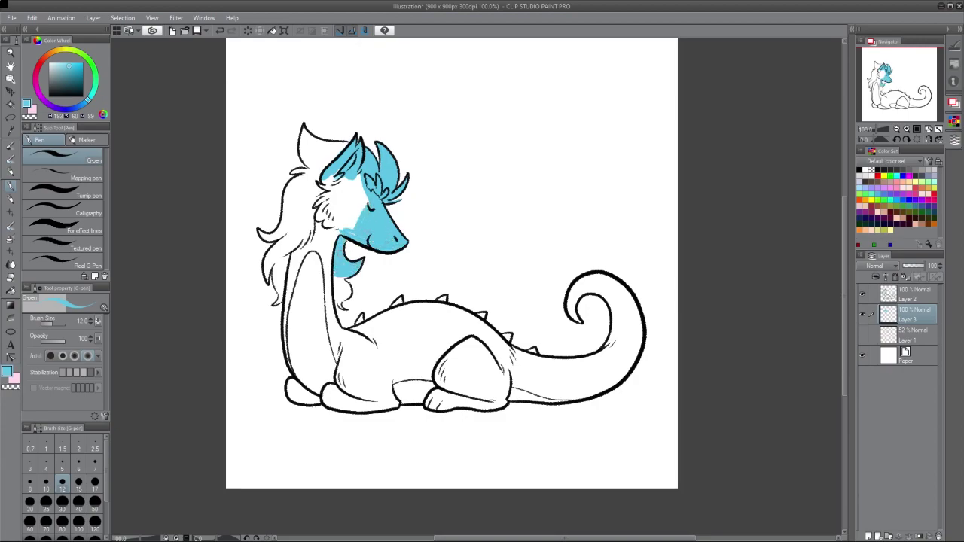
- Fill the outer mane with the same blue, from the top tuft to the lower hair tips
{"action": "mouse_move", "coordinate": [303, 130]}
{"action": "left_mouse_down"}
{"action": "mouse_move", "coordinate": [324, 175]}
{"action": "mouse_move", "coordinate": [348, 140]}
{"action": "mouse_move", "coordinate": [321, 169]}
{"action": "mouse_move", "coordinate": [345, 149]}
{"action": "left_mouse_up"}
{"action": "mouse_move", "coordinate": [306, 173]}
{"action": "left_mouse_down"}
{"action": "mouse_move", "coordinate": [272, 224]}
{"action": "mouse_move", "coordinate": [299, 214]}
{"action": "left_mouse_up"}
{"action": "mouse_move", "coordinate": [283, 243]}
{"action": "left_mouse_down"}
{"action": "mouse_move", "coordinate": [293, 221]}
{"action": "mouse_move", "coordinate": [265, 277]}
{"action": "left_mouse_up"}
{"action": "mouse_move", "coordinate": [282, 239]}
{"action": "left_mouse_down"}
{"action": "mouse_move", "coordinate": [264, 268]}
{"action": "mouse_move", "coordinate": [274, 272]}
{"action": "left_mouse_up"}
{"action": "left_click_drag", "start_coordinate": [280, 270], "coordinate": [273, 304]}
{"action": "left_click_drag", "start_coordinate": [287, 242], "coordinate": [279, 292]}
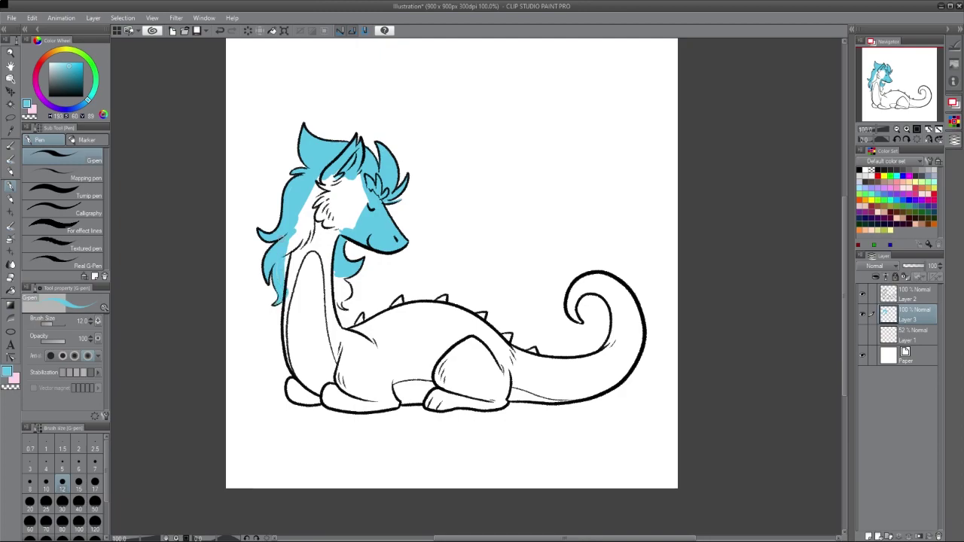
- Fill the inner mane, the back edge of the neck and chest, and the lower chin tuft with blue
{"action": "left_click_drag", "start_coordinate": [301, 211], "coordinate": [286, 293]}
{"action": "mouse_move", "coordinate": [328, 178]}
{"action": "left_mouse_down"}
{"action": "mouse_move", "coordinate": [301, 249]}
{"action": "mouse_move", "coordinate": [298, 366]}
{"action": "left_mouse_up"}
{"action": "left_click_drag", "start_coordinate": [308, 360], "coordinate": [301, 392]}
{"action": "left_click_drag", "start_coordinate": [290, 295], "coordinate": [286, 365]}
{"action": "mouse_move", "coordinate": [300, 297]}
{"action": "left_mouse_down"}
{"action": "mouse_move", "coordinate": [296, 371]}
{"action": "mouse_move", "coordinate": [306, 391]}
{"action": "left_mouse_up"}
{"action": "left_click_drag", "start_coordinate": [343, 275], "coordinate": [342, 304]}
- Fill the paws, lower body and curled tail with blue
{"action": "mouse_move", "coordinate": [482, 264]}
{"action": "left_mouse_down"}
{"action": "mouse_move", "coordinate": [347, 142]}
{"action": "mouse_move", "coordinate": [340, 201]}
{"action": "left_mouse_up"}
{"action": "mouse_move", "coordinate": [345, 154]}
{"action": "left_mouse_down"}
{"action": "mouse_move", "coordinate": [362, 331]}
{"action": "mouse_move", "coordinate": [377, 299]}
{"action": "mouse_move", "coordinate": [413, 444]}
{"action": "left_mouse_up"}
{"action": "mouse_move", "coordinate": [369, 336]}
{"action": "left_mouse_down"}
{"action": "mouse_move", "coordinate": [391, 422]}
{"action": "mouse_move", "coordinate": [403, 418]}
{"action": "left_mouse_up"}
{"action": "key", "text": "ctrl+@"}
{"action": "mouse_move", "coordinate": [579, 291]}
{"action": "left_mouse_down"}
{"action": "mouse_move", "coordinate": [614, 323]}
{"action": "mouse_move", "coordinate": [609, 352]}
{"action": "left_mouse_up"}
{"action": "mouse_move", "coordinate": [595, 278]}
{"action": "left_mouse_down"}
{"action": "mouse_move", "coordinate": [575, 320]}
{"action": "mouse_move", "coordinate": [611, 291]}
{"action": "left_mouse_up"}
{"action": "left_click_drag", "start_coordinate": [616, 328], "coordinate": [606, 362]}
{"action": "mouse_move", "coordinate": [599, 279]}
{"action": "left_mouse_down"}
{"action": "mouse_move", "coordinate": [639, 331]}
{"action": "mouse_move", "coordinate": [626, 305]}
{"action": "mouse_move", "coordinate": [614, 356]}
{"action": "mouse_move", "coordinate": [628, 371]}
{"action": "left_mouse_up"}
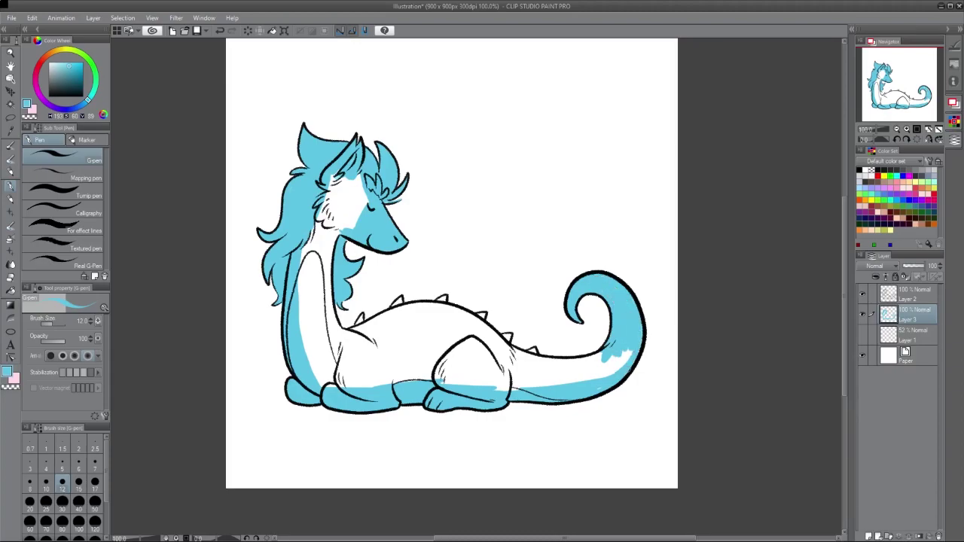
- Fill the back spikes and the remaining white areas of the face, neck and body using a larger brush
{"action": "left_click_drag", "start_coordinate": [360, 315], "coordinate": [357, 332]}
{"action": "left_click_drag", "start_coordinate": [399, 299], "coordinate": [393, 308]}
{"action": "left_click_drag", "start_coordinate": [483, 314], "coordinate": [476, 324]}
{"action": "mouse_move", "coordinate": [510, 335]}
{"action": "left_mouse_down"}
{"action": "mouse_move", "coordinate": [504, 345]}
{"action": "mouse_move", "coordinate": [530, 355]}
{"action": "left_mouse_up"}
{"action": "key", "text": "bracketright"}
{"action": "left_click_drag", "start_coordinate": [788, 192], "coordinate": [602, 498]}
{"action": "mouse_move", "coordinate": [423, 327]}
{"action": "left_mouse_down"}
{"action": "mouse_move", "coordinate": [425, 419]}
{"action": "mouse_move", "coordinate": [413, 448]}
{"action": "left_mouse_up"}
{"action": "left_click_drag", "start_coordinate": [455, 250], "coordinate": [419, 320]}
{"action": "mouse_move", "coordinate": [411, 163]}
{"action": "left_mouse_down"}
{"action": "mouse_move", "coordinate": [452, 249]}
{"action": "mouse_move", "coordinate": [440, 256]}
{"action": "left_mouse_up"}
{"action": "left_click_drag", "start_coordinate": [411, 175], "coordinate": [425, 276]}
{"action": "key", "text": "ctrl+at"}
{"action": "left_click_drag", "start_coordinate": [357, 342], "coordinate": [328, 292]}
{"action": "left_click_drag", "start_coordinate": [331, 241], "coordinate": [335, 315]}
- Repaint the whole creature in a lighter blue using a much larger brush
{"action": "key", "text": "bracketright"}
{"action": "key", "text": "bracketright"}
{"action": "key", "text": "bracketright"}
{"action": "key", "text": "bracketright"}
{"action": "mouse_move", "coordinate": [355, 181]}
{"action": "left_mouse_down"}
{"action": "mouse_move", "coordinate": [317, 331]}
{"action": "mouse_move", "coordinate": [324, 384]}
{"action": "mouse_move", "coordinate": [381, 381]}
{"action": "left_mouse_up"}
{"action": "mouse_move", "coordinate": [629, 354]}
{"action": "left_mouse_down"}
{"action": "mouse_move", "coordinate": [465, 384]}
{"action": "mouse_move", "coordinate": [422, 354]}
{"action": "mouse_move", "coordinate": [362, 346]}
{"action": "left_mouse_up"}
{"action": "key", "text": "bracketright"}
{"action": "key", "text": "bracketright"}
{"action": "key", "text": "bracketright"}
{"action": "key", "text": "bracketright"}
{"action": "key", "text": "bracketright"}
{"action": "key", "text": "bracketright"}
{"action": "mouse_move", "coordinate": [301, 144]}
{"action": "left_mouse_down"}
{"action": "mouse_move", "coordinate": [332, 391]}
{"action": "mouse_move", "coordinate": [618, 415]}
{"action": "left_mouse_up"}
- Set the secondary colour to purple, and paint over the leftover darker blue along the front paw in light blue
{"action": "key", "text": "p"}
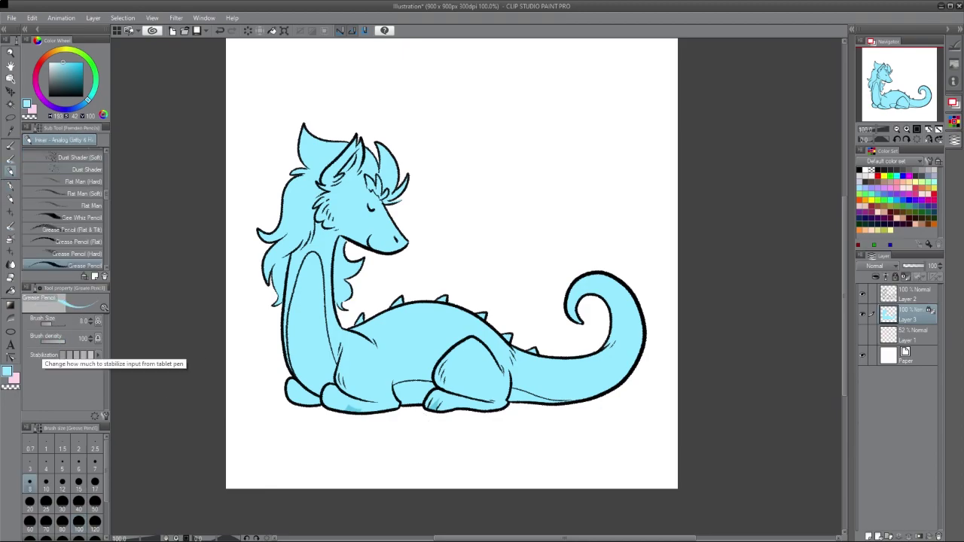
{"action": "left_click", "coordinate": [14, 376]}
{"action": "left_click", "coordinate": [46, 102]}
{"action": "mouse_move", "coordinate": [358, 358]}
{"action": "left_mouse_down"}
{"action": "mouse_move", "coordinate": [385, 336]}
{"action": "mouse_move", "coordinate": [435, 327]}
{"action": "left_mouse_up"}
{"action": "key", "text": "ctrl+z"}
{"action": "key", "text": "x"}
{"action": "left_click_drag", "start_coordinate": [347, 411], "coordinate": [437, 403]}
- Paint purple markings around the eye, on the ear, neck and shoulder with the Grease Pencil at size 17
{"action": "key", "text": "x"}
{"action": "left_click", "coordinate": [95, 482]}
{"action": "mouse_move", "coordinate": [377, 197]}
{"action": "left_mouse_down"}
{"action": "mouse_move", "coordinate": [354, 200]}
{"action": "mouse_move", "coordinate": [369, 207]}
{"action": "left_mouse_up"}
{"action": "mouse_move", "coordinate": [324, 184]}
{"action": "left_mouse_down"}
{"action": "mouse_move", "coordinate": [354, 145]}
{"action": "mouse_move", "coordinate": [356, 170]}
{"action": "left_mouse_up"}
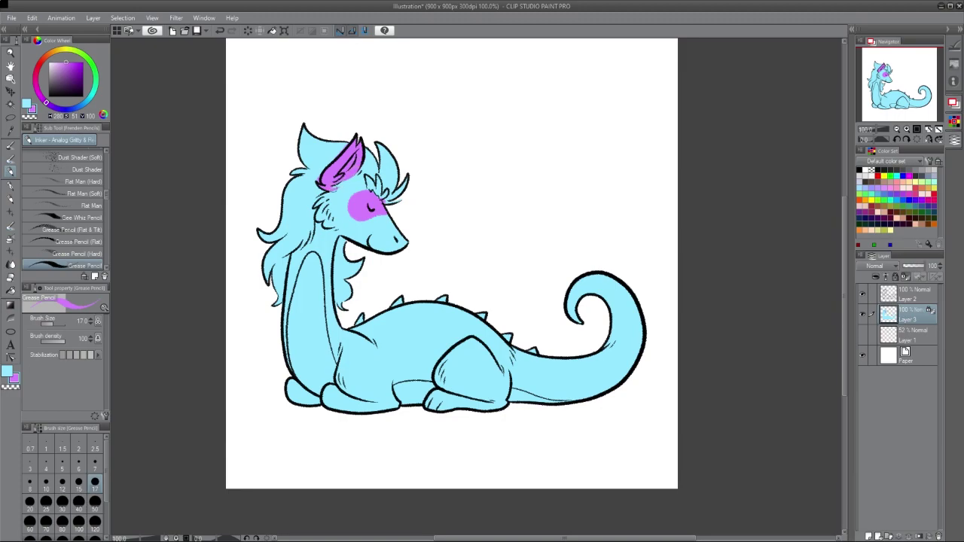
{"action": "mouse_move", "coordinate": [293, 257]}
{"action": "left_mouse_down"}
{"action": "mouse_move", "coordinate": [290, 269]}
{"action": "mouse_move", "coordinate": [329, 264]}
{"action": "left_mouse_up"}
{"action": "mouse_move", "coordinate": [328, 288]}
{"action": "left_mouse_down"}
{"action": "mouse_move", "coordinate": [339, 329]}
{"action": "mouse_move", "coordinate": [365, 346]}
{"action": "mouse_move", "coordinate": [345, 385]}
{"action": "mouse_move", "coordinate": [343, 373]}
{"action": "mouse_move", "coordinate": [360, 396]}
{"action": "left_mouse_up"}
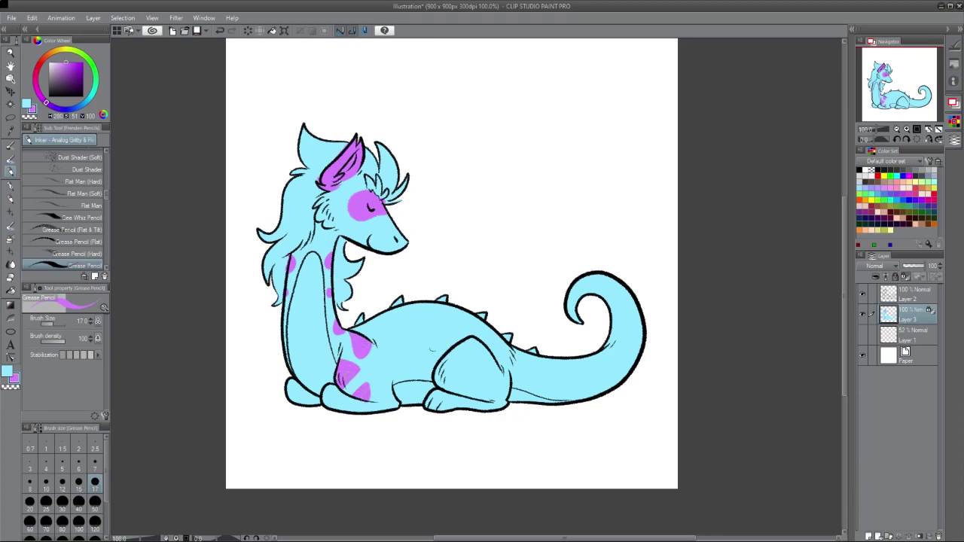
- Paint purple stripes across the back and haunch and along the upper edge of the tail
{"action": "mouse_move", "coordinate": [354, 331]}
{"action": "left_mouse_down"}
{"action": "mouse_move", "coordinate": [387, 324]}
{"action": "mouse_move", "coordinate": [360, 330]}
{"action": "mouse_move", "coordinate": [379, 324]}
{"action": "mouse_move", "coordinate": [401, 358]}
{"action": "left_mouse_up"}
{"action": "left_click_drag", "start_coordinate": [441, 308], "coordinate": [422, 360]}
{"action": "left_click_drag", "start_coordinate": [399, 305], "coordinate": [439, 308]}
{"action": "mouse_move", "coordinate": [438, 307]}
{"action": "left_mouse_down"}
{"action": "mouse_move", "coordinate": [407, 349]}
{"action": "mouse_move", "coordinate": [414, 339]}
{"action": "mouse_move", "coordinate": [479, 341]}
{"action": "mouse_move", "coordinate": [488, 325]}
{"action": "mouse_move", "coordinate": [461, 309]}
{"action": "mouse_move", "coordinate": [500, 354]}
{"action": "mouse_move", "coordinate": [510, 340]}
{"action": "mouse_move", "coordinate": [454, 366]}
{"action": "mouse_move", "coordinate": [473, 355]}
{"action": "mouse_move", "coordinate": [467, 345]}
{"action": "mouse_move", "coordinate": [460, 385]}
{"action": "mouse_move", "coordinate": [437, 375]}
{"action": "mouse_move", "coordinate": [452, 388]}
{"action": "left_mouse_up"}
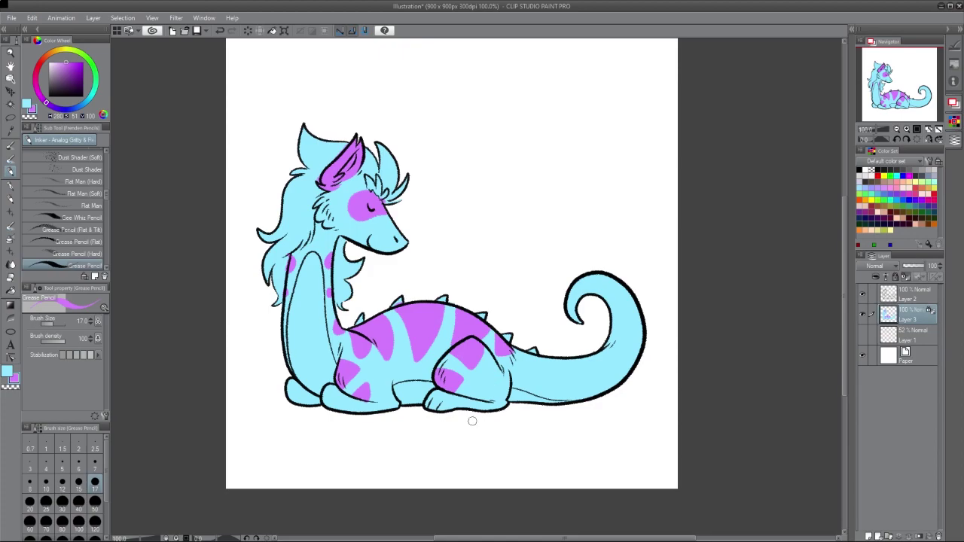
{"action": "mouse_move", "coordinate": [516, 349]}
{"action": "left_mouse_down"}
{"action": "mouse_move", "coordinate": [543, 367]}
{"action": "mouse_move", "coordinate": [588, 368]}
{"action": "mouse_move", "coordinate": [610, 356]}
{"action": "mouse_move", "coordinate": [612, 316]}
{"action": "mouse_move", "coordinate": [616, 328]}
{"action": "left_mouse_up"}
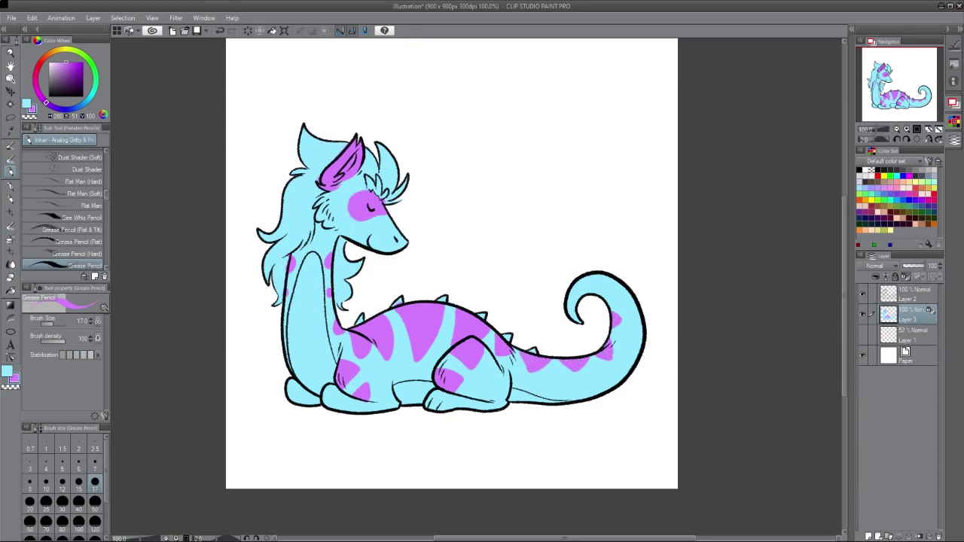
- Set the main colour to pale yellow and paint the forelock and top tuft of the mane
{"action": "left_click", "coordinate": [26, 104]}
{"action": "left_click_drag", "start_coordinate": [59, 50], "coordinate": [64, 49]}
{"action": "left_click", "coordinate": [66, 62]}
{"action": "left_click_drag", "start_coordinate": [366, 173], "coordinate": [383, 194]}
{"action": "left_click_drag", "start_coordinate": [377, 147], "coordinate": [397, 209]}
{"action": "mouse_move", "coordinate": [396, 166]}
{"action": "left_mouse_down"}
{"action": "mouse_move", "coordinate": [407, 199]}
{"action": "mouse_move", "coordinate": [373, 149]}
{"action": "mouse_move", "coordinate": [345, 140]}
{"action": "left_mouse_up"}
- Paint the rest of the mane and the hair under the chin pale yellow
{"action": "mouse_move", "coordinate": [316, 181]}
{"action": "left_mouse_down"}
{"action": "mouse_move", "coordinate": [346, 139]}
{"action": "mouse_move", "coordinate": [301, 224]}
{"action": "mouse_move", "coordinate": [311, 240]}
{"action": "mouse_move", "coordinate": [280, 259]}
{"action": "left_mouse_up"}
{"action": "left_click_drag", "start_coordinate": [301, 222], "coordinate": [271, 295]}
{"action": "left_click_drag", "start_coordinate": [299, 200], "coordinate": [268, 264]}
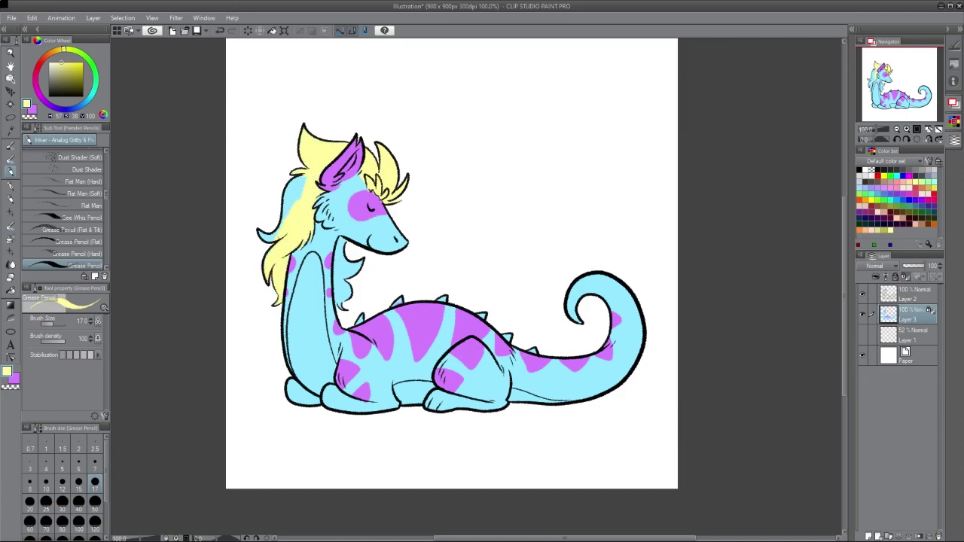
{"action": "left_click_drag", "start_coordinate": [305, 179], "coordinate": [282, 226]}
{"action": "left_click_drag", "start_coordinate": [339, 239], "coordinate": [340, 305]}
{"action": "left_click_drag", "start_coordinate": [348, 260], "coordinate": [353, 305]}
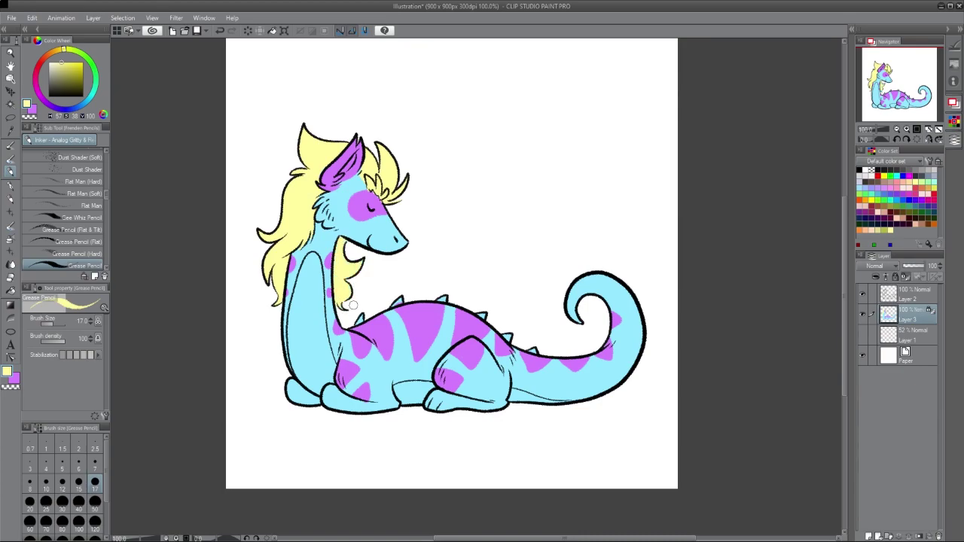
- Paint the chest plate in a paler, cream yellow
{"action": "left_click_drag", "start_coordinate": [305, 256], "coordinate": [316, 396]}
{"action": "left_click_drag", "start_coordinate": [305, 339], "coordinate": [293, 388]}
{"action": "mouse_move", "coordinate": [298, 271]}
{"action": "left_mouse_down"}
{"action": "mouse_move", "coordinate": [290, 339]}
{"action": "mouse_move", "coordinate": [315, 267]}
{"action": "mouse_move", "coordinate": [320, 365]}
{"action": "left_mouse_up"}
{"action": "left_click_drag", "start_coordinate": [316, 286], "coordinate": [322, 308]}
{"action": "left_click_drag", "start_coordinate": [331, 351], "coordinate": [331, 385]}
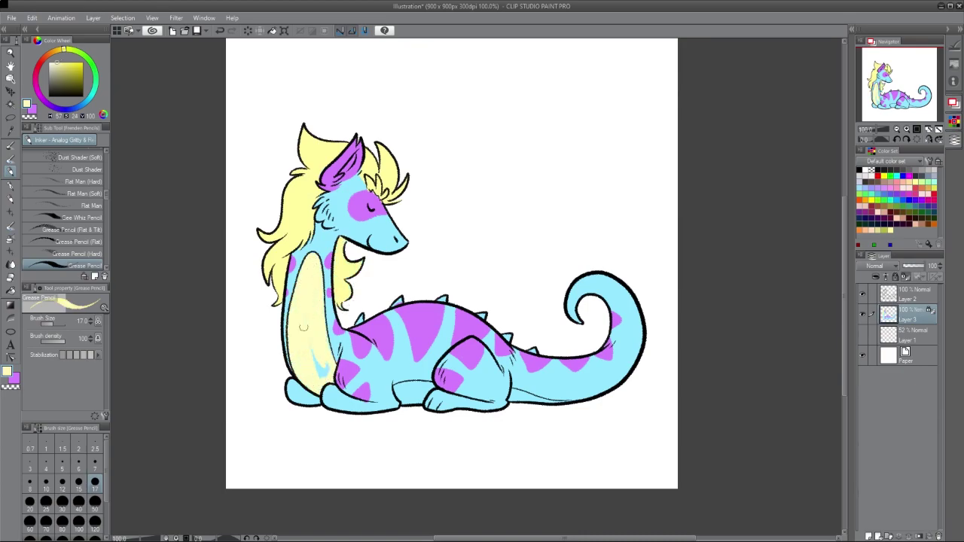
{"action": "left_click_drag", "start_coordinate": [301, 325], "coordinate": [323, 388]}
- Paint the exposed belly between the legs and the underside of the tail base cream yellow
{"action": "left_click", "coordinate": [347, 354], "text": "alt"}
{"action": "left_click", "coordinate": [337, 375], "text": "alt"}
{"action": "left_click_drag", "start_coordinate": [395, 382], "coordinate": [422, 403]}
{"action": "left_click", "coordinate": [517, 397], "text": "alt"}
{"action": "left_click", "coordinate": [416, 391], "text": "alt"}
{"action": "mouse_move", "coordinate": [513, 392]}
{"action": "left_mouse_down"}
{"action": "mouse_move", "coordinate": [525, 396]}
{"action": "mouse_move", "coordinate": [514, 396]}
{"action": "left_mouse_up"}
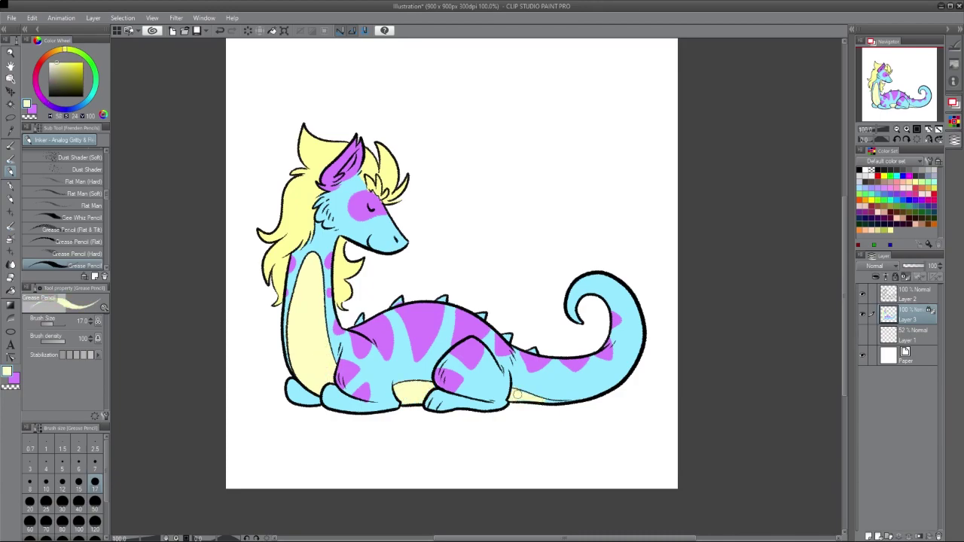
- Paint the back spikes cream yellow and the inner ear light blue
{"action": "left_click", "coordinate": [356, 321]}
{"action": "left_click", "coordinate": [398, 302]}
{"action": "left_click", "coordinate": [440, 299]}
{"action": "left_click", "coordinate": [504, 333]}
{"action": "left_click", "coordinate": [348, 161], "text": "alt"}
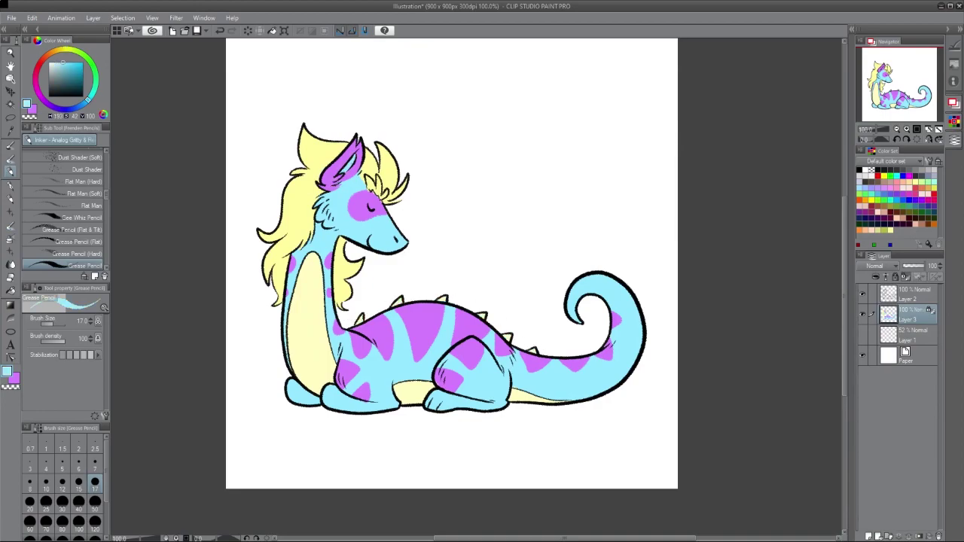
{"action": "left_click", "coordinate": [291, 265], "text": "alt"}
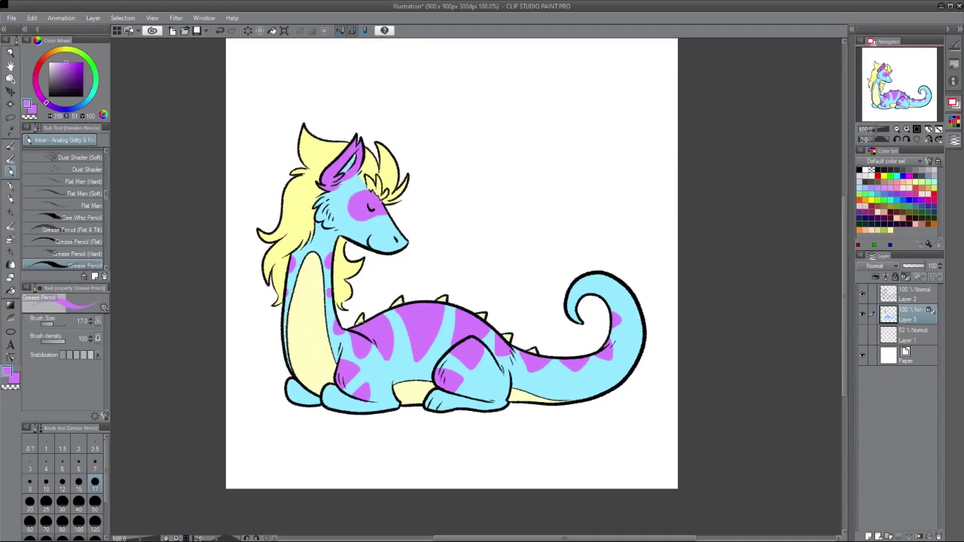
{"action": "left_click", "coordinate": [318, 259], "text": "alt"}
- Add a layer above the colour layer and set it to Linear burn at 30% opacity
{"action": "left_click", "coordinate": [869, 536]}
{"action": "left_click", "coordinate": [881, 266]}
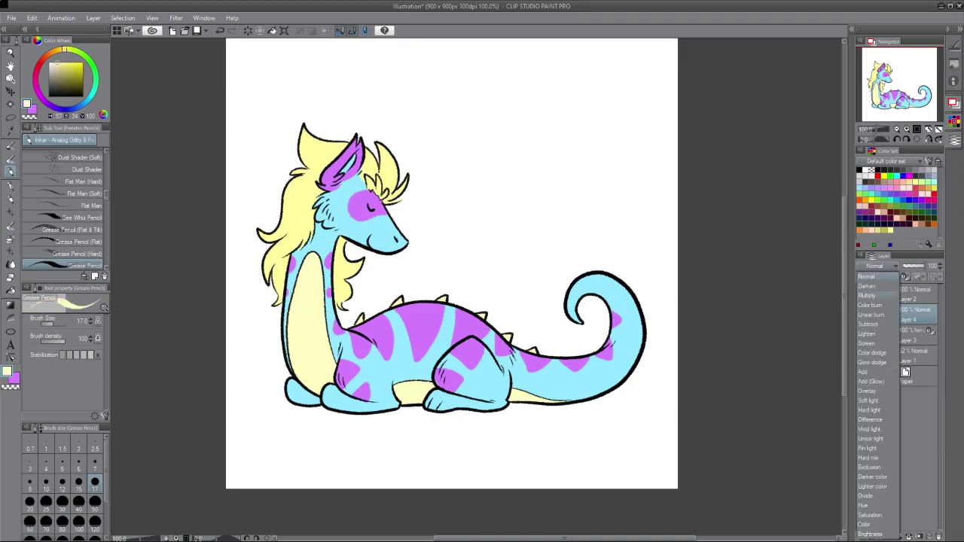
{"action": "left_click", "coordinate": [874, 327]}
{"action": "left_click", "coordinate": [909, 266]}
- Lock the line-art layer's transparent pixels and recolour all its lines dark blue using the G-pen at size 100
{"action": "left_click", "coordinate": [911, 294]}
{"action": "left_click", "coordinate": [905, 278]}
{"action": "left_click", "coordinate": [391, 362], "text": "alt"}
{"action": "left_click", "coordinate": [64, 110]}
{"action": "left_click", "coordinate": [75, 74]}
{"action": "left_click", "coordinate": [10, 186]}
{"action": "mouse_move", "coordinate": [320, 153]}
{"action": "left_mouse_down"}
{"action": "mouse_move", "coordinate": [251, 278]}
{"action": "mouse_move", "coordinate": [585, 263]}
{"action": "mouse_move", "coordinate": [630, 397]}
{"action": "left_mouse_up"}
{"action": "left_click", "coordinate": [77, 81]}
{"action": "mouse_move", "coordinate": [332, 210]}
{"action": "left_mouse_down"}
{"action": "mouse_move", "coordinate": [388, 146]}
{"action": "mouse_move", "coordinate": [641, 256]}
{"action": "mouse_move", "coordinate": [428, 270]}
{"action": "left_mouse_up"}
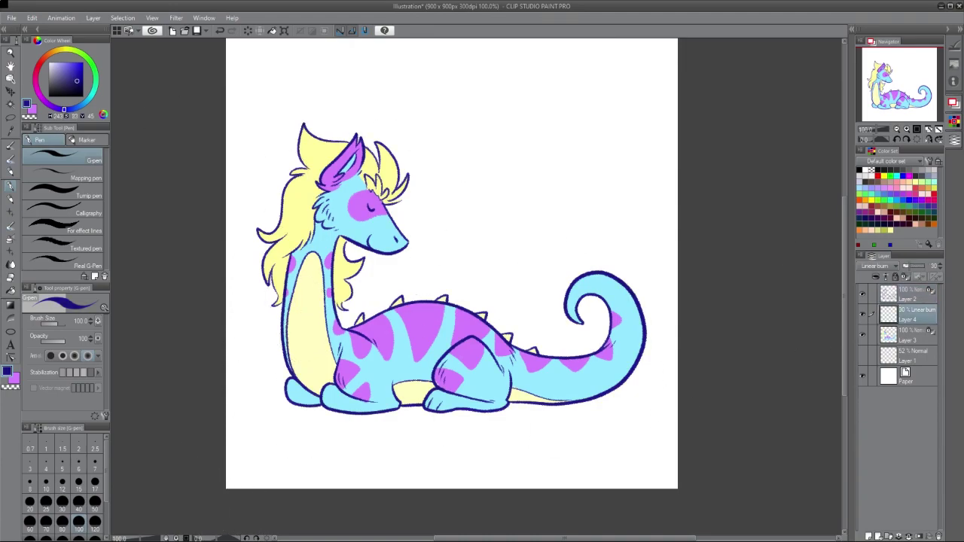
- Merge the empty layer into the colour layer and turn a duplicate into a blue Linear burn shading layer at 27% opacity
{"action": "key", "text": "ctrl+e"}
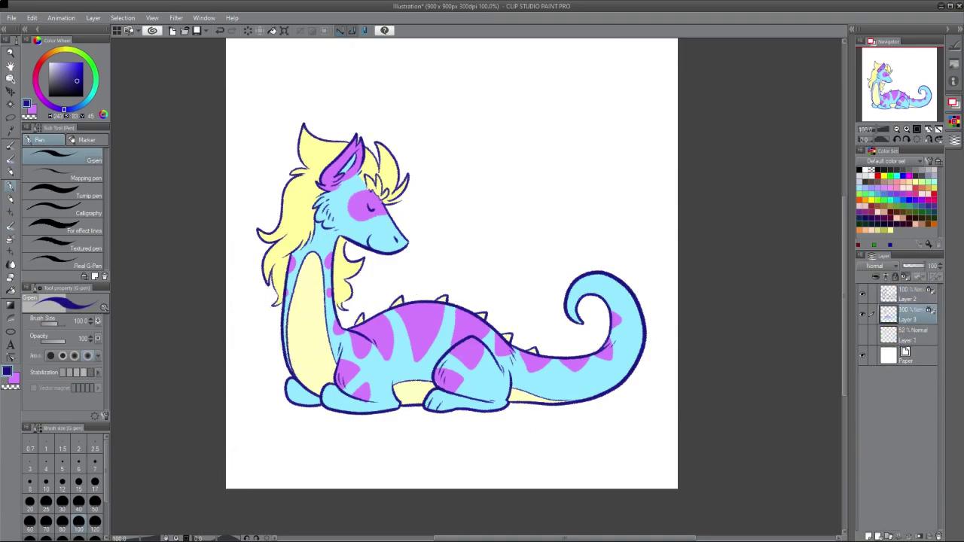
{"action": "left_click", "coordinate": [889, 536]}
{"action": "left_click", "coordinate": [875, 266]}
{"action": "left_click", "coordinate": [878, 331]}
{"action": "left_click_drag", "start_coordinate": [924, 266], "coordinate": [909, 266]}
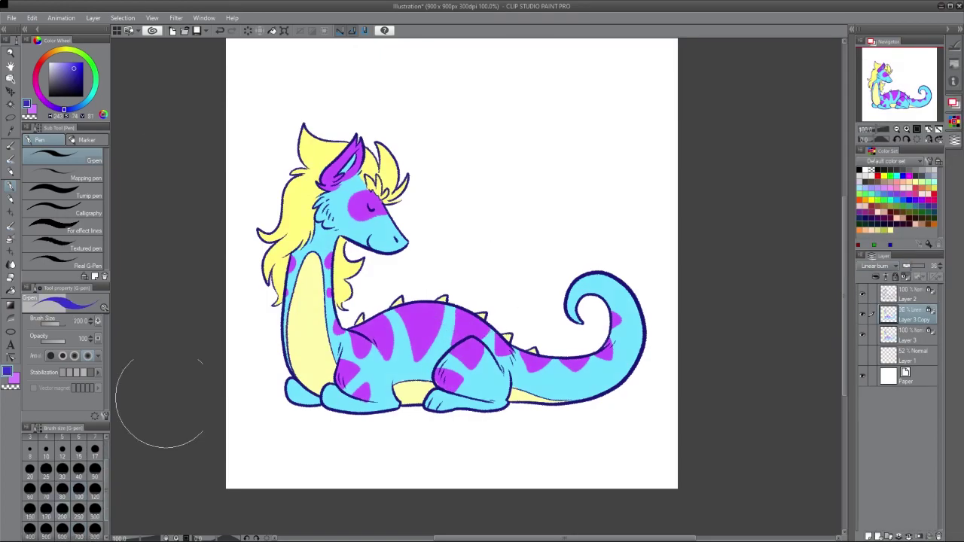
{"action": "key", "text": "p"}
{"action": "left_click_drag", "start_coordinate": [911, 265], "coordinate": [909, 266]}
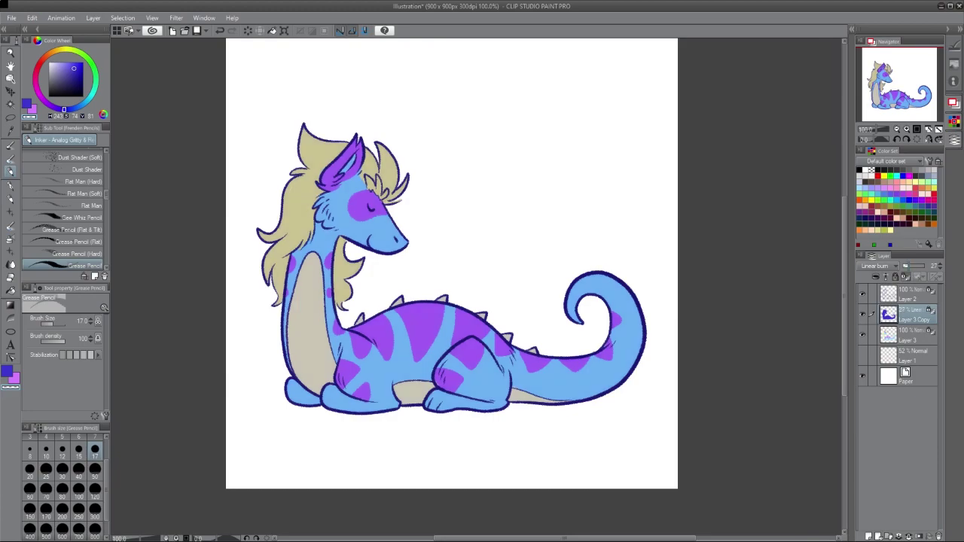
- Carve light areas out of the shading on the ear and mane with the transparent Grease Pencil at size 17
{"action": "mouse_move", "coordinate": [341, 164]}
{"action": "left_mouse_down"}
{"action": "mouse_move", "coordinate": [330, 181]}
{"action": "mouse_move", "coordinate": [359, 143]}
{"action": "left_mouse_up"}
{"action": "left_click_drag", "start_coordinate": [369, 178], "coordinate": [389, 195]}
{"action": "mouse_move", "coordinate": [374, 148]}
{"action": "left_mouse_down"}
{"action": "mouse_move", "coordinate": [381, 179]}
{"action": "mouse_move", "coordinate": [404, 194]}
{"action": "mouse_move", "coordinate": [366, 155]}
{"action": "mouse_move", "coordinate": [331, 288]}
{"action": "left_mouse_up"}
{"action": "left_click_drag", "start_coordinate": [304, 339], "coordinate": [550, 167]}
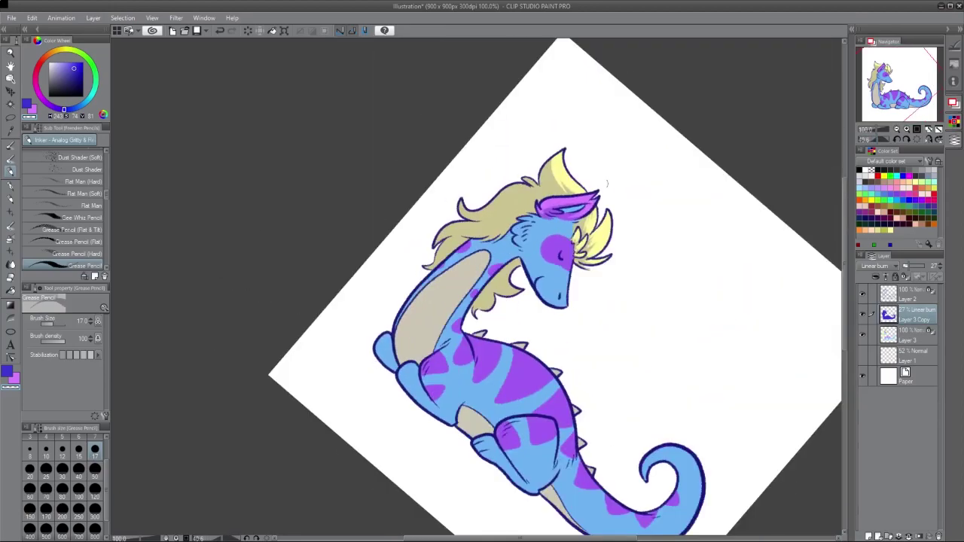
{"action": "key", "text": "ctrl+0"}
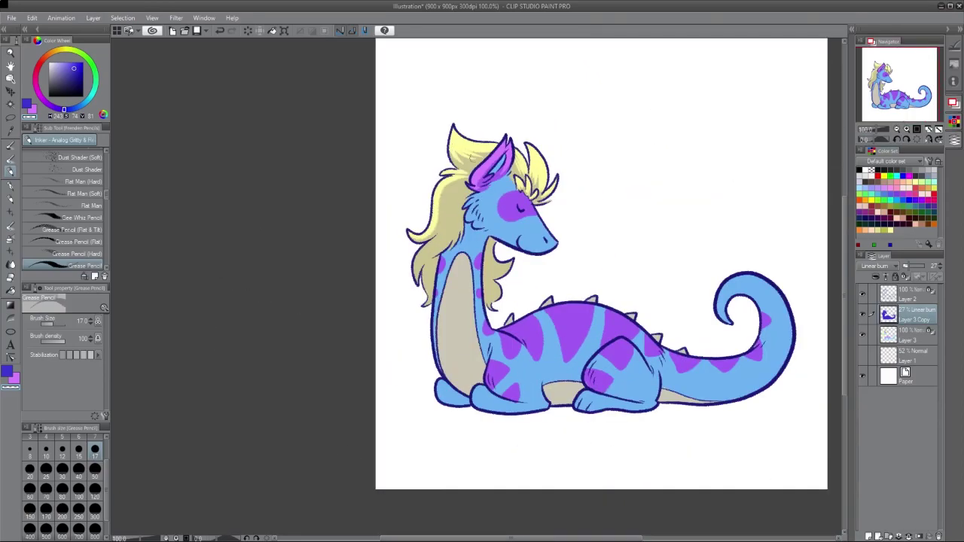
{"action": "left_click_drag", "start_coordinate": [491, 244], "coordinate": [499, 300]}
{"action": "left_click_drag", "start_coordinate": [426, 257], "coordinate": [428, 306]}
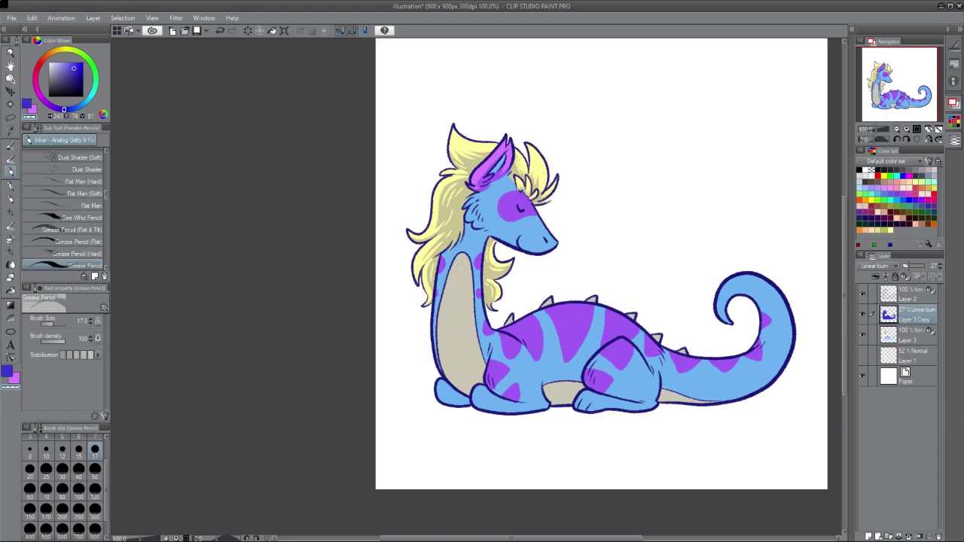
- Erase the shading from the lit parts of the face, neck, chest, thigh, front leg and paws
{"action": "left_click_drag", "start_coordinate": [484, 193], "coordinate": [482, 223]}
{"action": "mouse_move", "coordinate": [527, 197]}
{"action": "left_mouse_down"}
{"action": "mouse_move", "coordinate": [554, 239]}
{"action": "mouse_move", "coordinate": [508, 188]}
{"action": "mouse_move", "coordinate": [504, 238]}
{"action": "mouse_move", "coordinate": [490, 189]}
{"action": "left_mouse_up"}
{"action": "left_click_drag", "start_coordinate": [479, 249], "coordinate": [497, 365]}
{"action": "mouse_move", "coordinate": [477, 269]}
{"action": "left_mouse_down"}
{"action": "mouse_move", "coordinate": [523, 348]}
{"action": "mouse_move", "coordinate": [497, 347]}
{"action": "mouse_move", "coordinate": [512, 355]}
{"action": "left_mouse_up"}
{"action": "mouse_move", "coordinate": [467, 256]}
{"action": "left_mouse_down"}
{"action": "mouse_move", "coordinate": [480, 356]}
{"action": "mouse_move", "coordinate": [456, 263]}
{"action": "mouse_move", "coordinate": [480, 363]}
{"action": "mouse_move", "coordinate": [456, 266]}
{"action": "mouse_move", "coordinate": [475, 365]}
{"action": "left_mouse_up"}
{"action": "mouse_move", "coordinate": [643, 355]}
{"action": "left_mouse_down"}
{"action": "mouse_move", "coordinate": [625, 387]}
{"action": "mouse_move", "coordinate": [610, 356]}
{"action": "mouse_move", "coordinate": [644, 383]}
{"action": "left_mouse_up"}
{"action": "mouse_move", "coordinate": [485, 401]}
{"action": "left_mouse_down"}
{"action": "mouse_move", "coordinate": [482, 390]}
{"action": "mouse_move", "coordinate": [450, 387]}
{"action": "left_mouse_up"}
- Clear the shading from the upper back, spikes and upper side of the curled tail
{"action": "key", "text": "minus"}
{"action": "key", "text": "minus"}
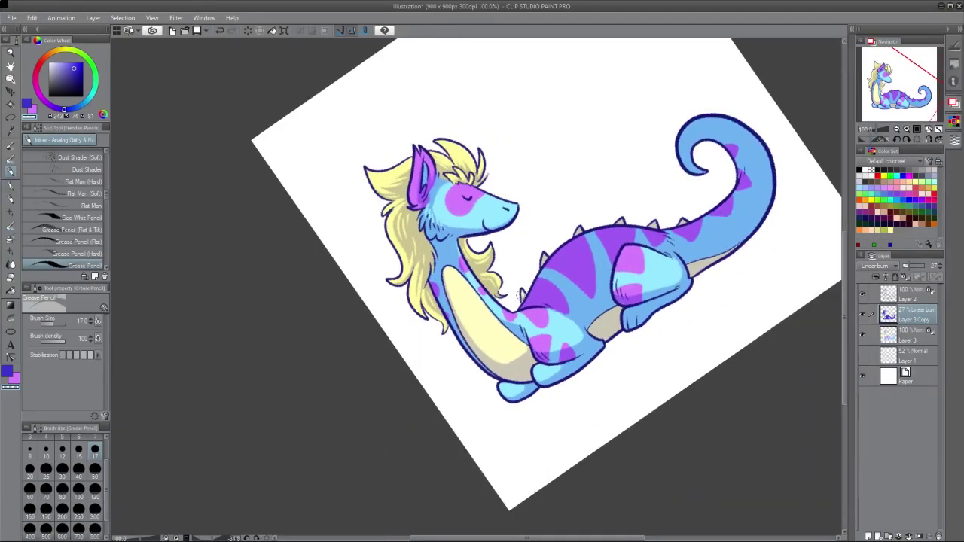
{"action": "mouse_move", "coordinate": [525, 299]}
{"action": "left_mouse_down"}
{"action": "mouse_move", "coordinate": [637, 230]}
{"action": "mouse_move", "coordinate": [531, 298]}
{"action": "mouse_move", "coordinate": [610, 248]}
{"action": "mouse_move", "coordinate": [555, 284]}
{"action": "mouse_move", "coordinate": [595, 247]}
{"action": "mouse_move", "coordinate": [614, 310]}
{"action": "mouse_move", "coordinate": [674, 252]}
{"action": "mouse_move", "coordinate": [665, 297]}
{"action": "mouse_move", "coordinate": [625, 316]}
{"action": "mouse_move", "coordinate": [663, 294]}
{"action": "mouse_move", "coordinate": [633, 322]}
{"action": "left_mouse_up"}
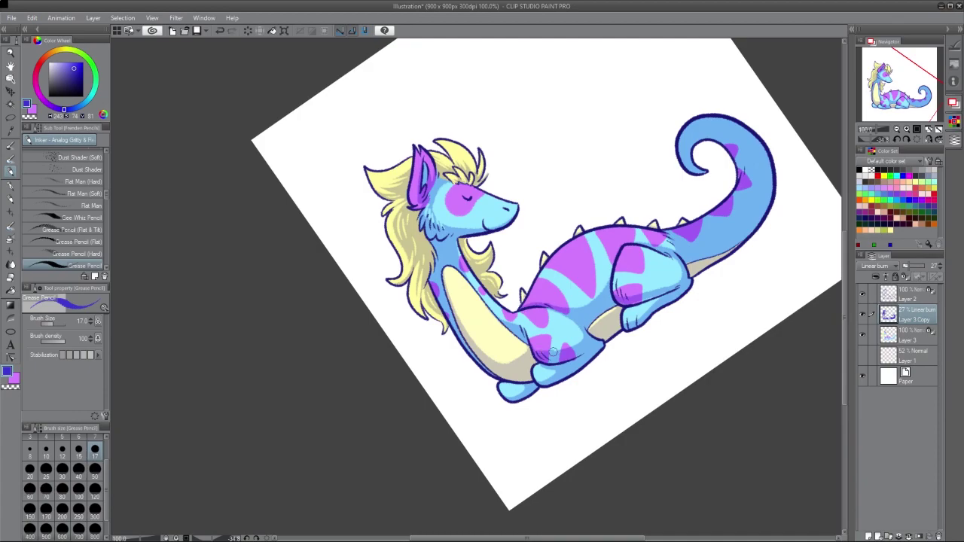
{"action": "key", "text": "c"}
{"action": "mouse_move", "coordinate": [743, 160]}
{"action": "left_mouse_down"}
{"action": "mouse_move", "coordinate": [733, 198]}
{"action": "mouse_move", "coordinate": [666, 232]}
{"action": "left_mouse_up"}
{"action": "key", "text": "ctrl+z"}
{"action": "key", "text": "ctrl+y"}
{"action": "left_click_drag", "start_coordinate": [742, 185], "coordinate": [682, 232]}
{"action": "left_click_drag", "start_coordinate": [753, 135], "coordinate": [672, 237]}
{"action": "key", "text": "ctrl+0"}
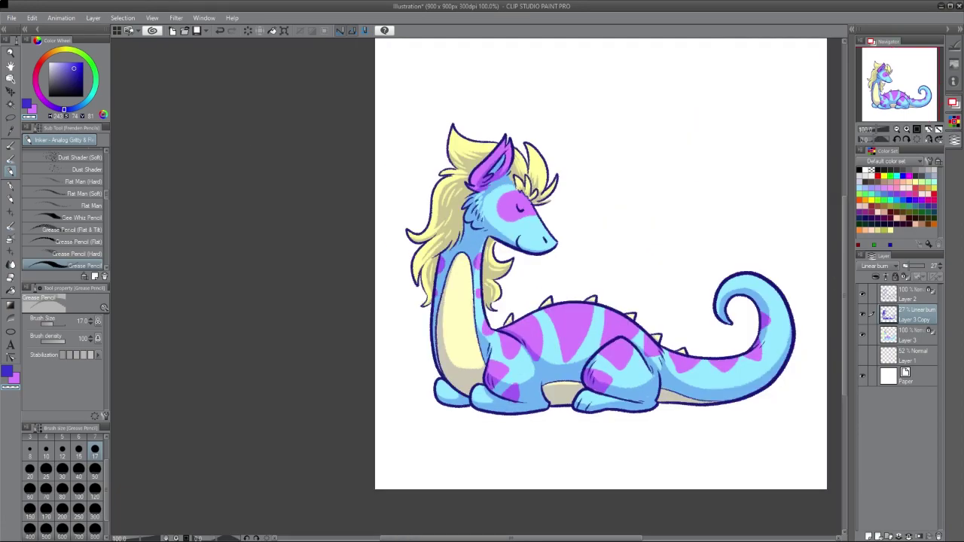
- Repaint blue shading with the Grease Pencil along the chest plate and the underside of the tail
{"action": "key", "text": "c"}
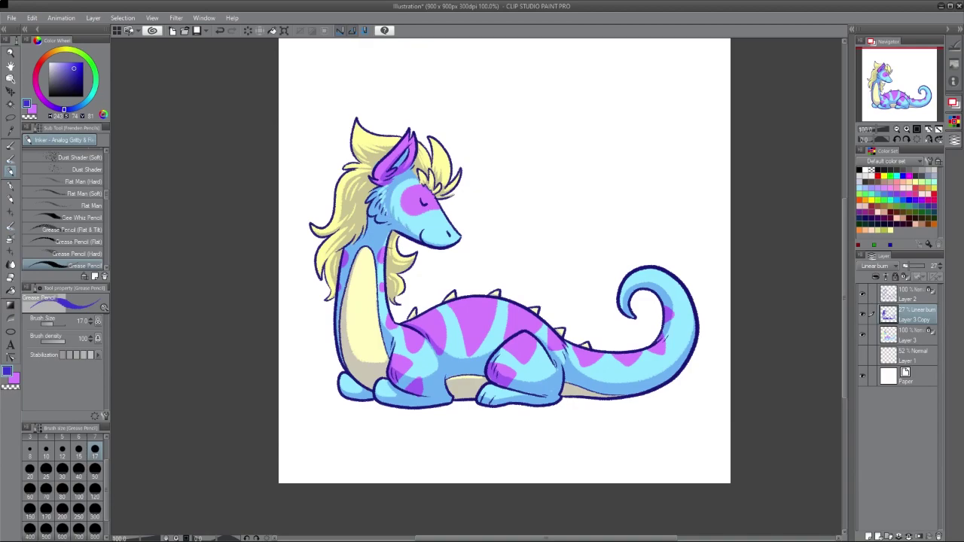
{"action": "left_click_drag", "start_coordinate": [355, 253], "coordinate": [351, 362]}
{"action": "left_click_drag", "start_coordinate": [382, 315], "coordinate": [372, 363]}
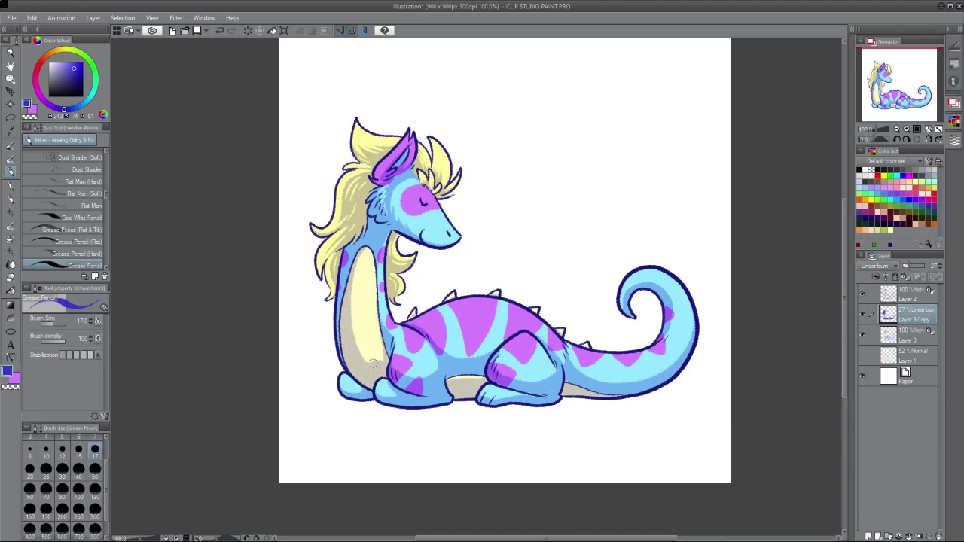
{"action": "left_click_drag", "start_coordinate": [607, 351], "coordinate": [568, 377]}
{"action": "left_click_drag", "start_coordinate": [678, 362], "coordinate": [600, 378]}
{"action": "left_click_drag", "start_coordinate": [652, 367], "coordinate": [593, 375]}
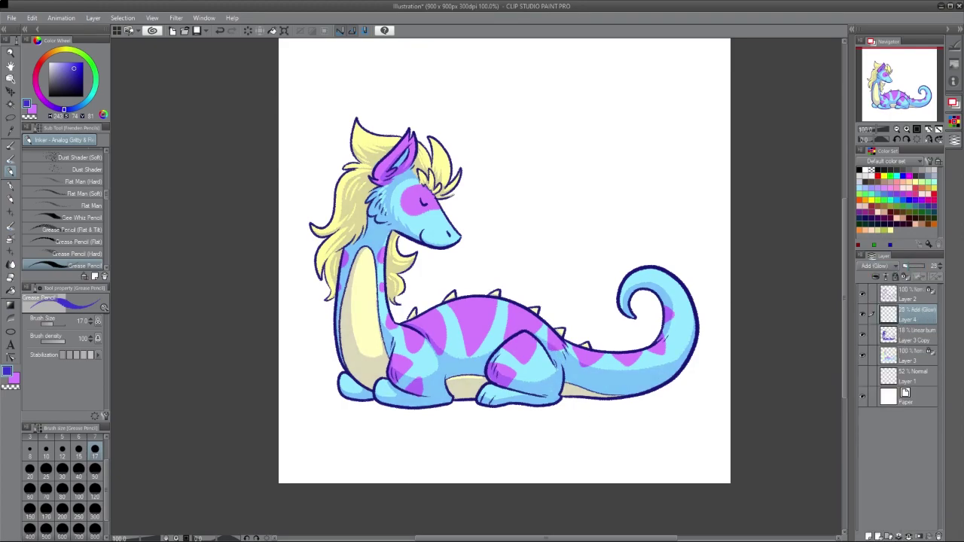
- Paint light blue highlight strokes on the ear, neck and shoulder on the Add (Glow) layer with the Grease Pencil at size 7
{"action": "left_click", "coordinate": [30, 450]}
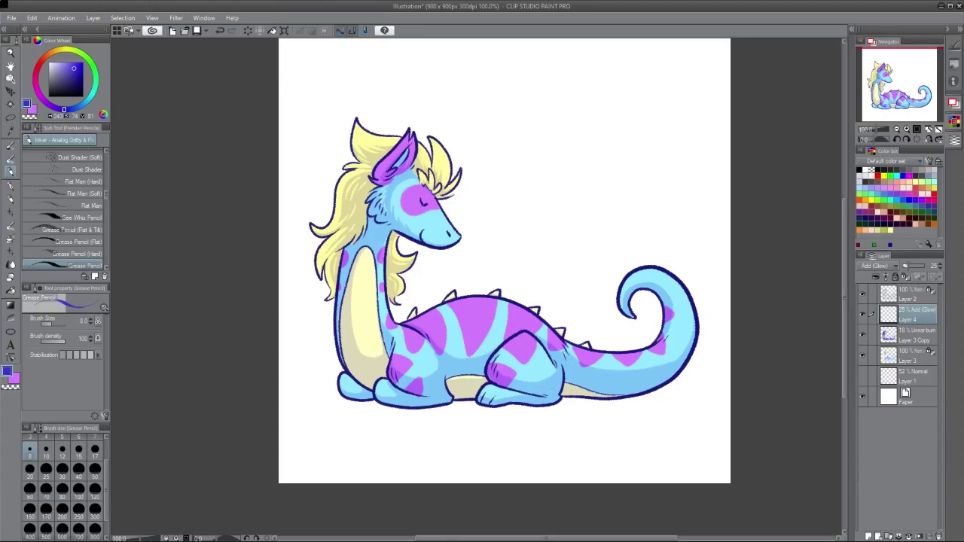
{"action": "scroll", "coordinate": [476, 139], "scroll_direction": "up", "scroll_amount": 1}
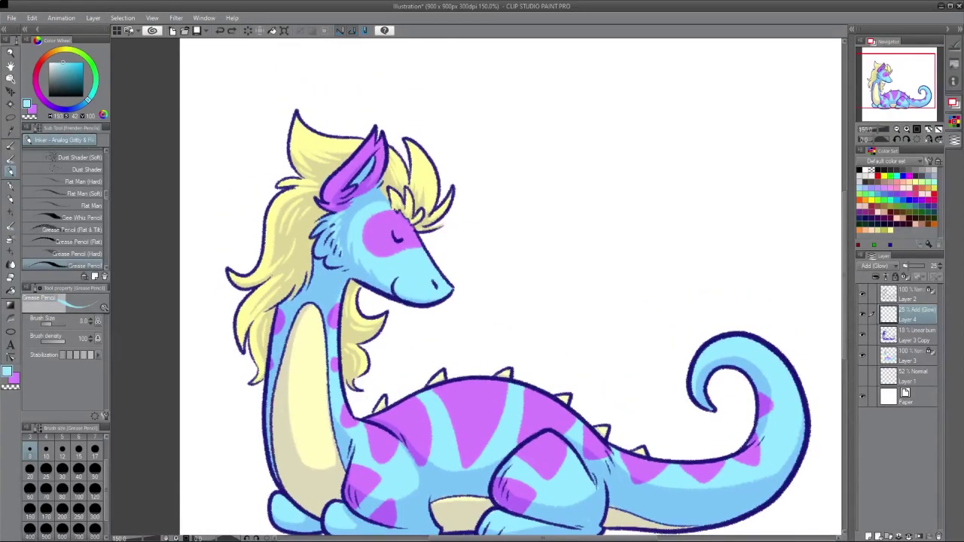
{"action": "key", "text": "bracketleft"}
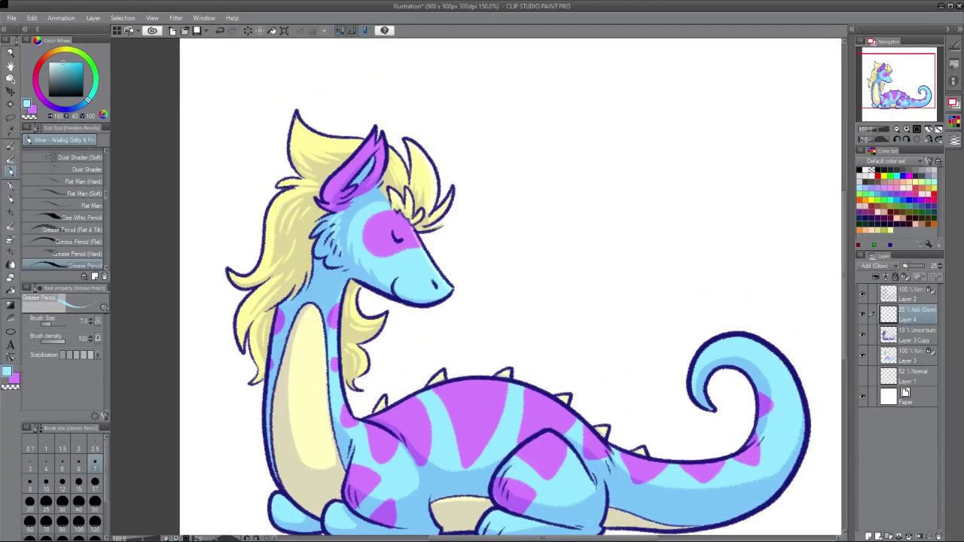
{"action": "left_click_drag", "start_coordinate": [335, 196], "coordinate": [367, 144]}
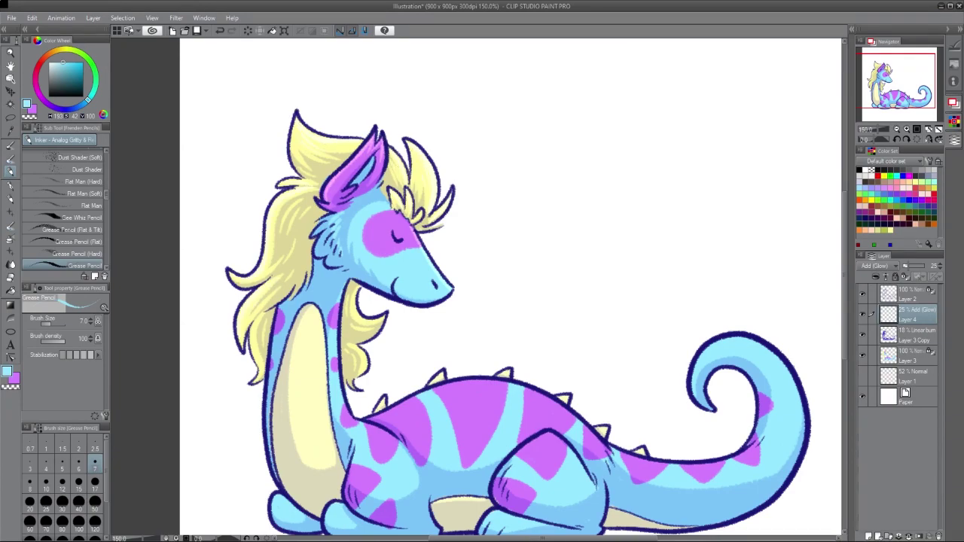
{"action": "mouse_move", "coordinate": [337, 320]}
{"action": "left_mouse_down"}
{"action": "mouse_move", "coordinate": [399, 445]}
{"action": "mouse_move", "coordinate": [403, 476]}
{"action": "left_mouse_up"}
{"action": "left_click_drag", "start_coordinate": [839, 199], "coordinate": [819, 120]}
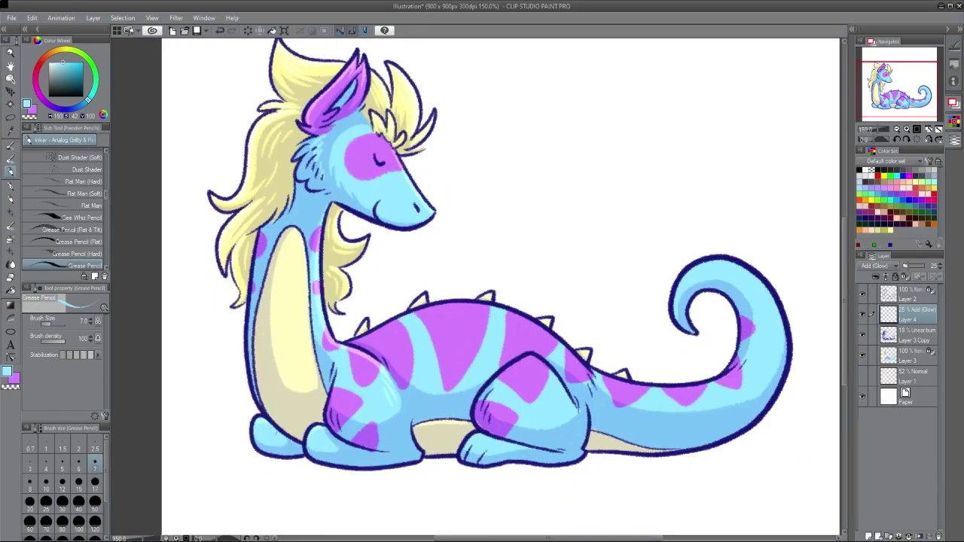
- Paint light blue highlight strokes along the back, haunch and tail, and lower the glow layer's opacity slightly
{"action": "left_click_drag", "start_coordinate": [874, 139], "coordinate": [865, 140]}
{"action": "mouse_move", "coordinate": [561, 234]}
{"action": "left_mouse_down"}
{"action": "mouse_move", "coordinate": [479, 324]}
{"action": "mouse_move", "coordinate": [473, 422]}
{"action": "left_mouse_up"}
{"action": "left_click_drag", "start_coordinate": [483, 354], "coordinate": [485, 396]}
{"action": "left_click_drag", "start_coordinate": [497, 308], "coordinate": [600, 234]}
{"action": "left_click_drag", "start_coordinate": [629, 195], "coordinate": [669, 83]}
{"action": "left_click_drag", "start_coordinate": [604, 218], "coordinate": [656, 167]}
{"action": "left_click_drag", "start_coordinate": [677, 98], "coordinate": [673, 138]}
{"action": "key", "text": "ctrl+shift+0"}
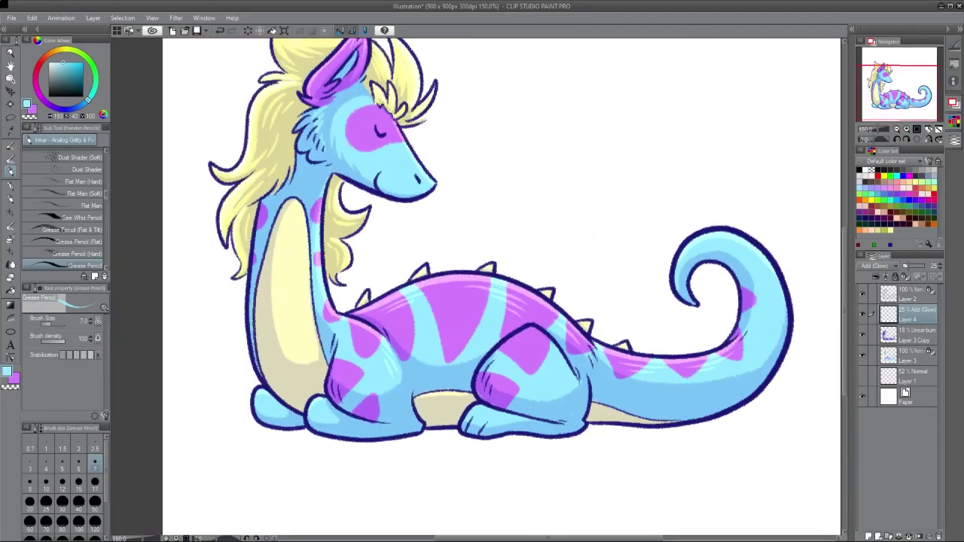
{"action": "key", "text": "ctrl+alt+0"}
{"action": "left_click_drag", "start_coordinate": [909, 266], "coordinate": [906, 266]}
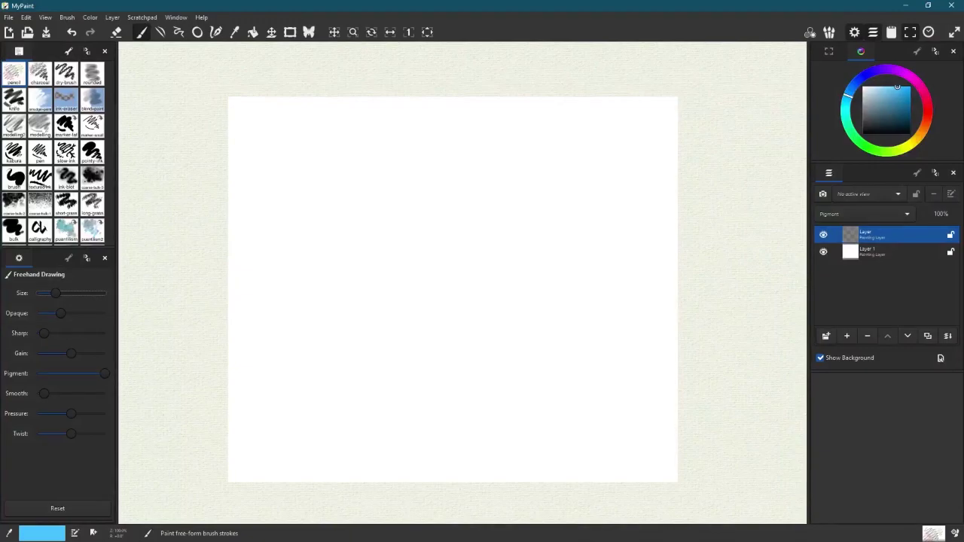
- Switch to MyPaint and sketch a standing dinosaur's head circle, long neck, body, tail and four legs with the light blue pencil
{"action": "left_click_drag", "start_coordinate": [543, 156], "coordinate": [576, 175]}
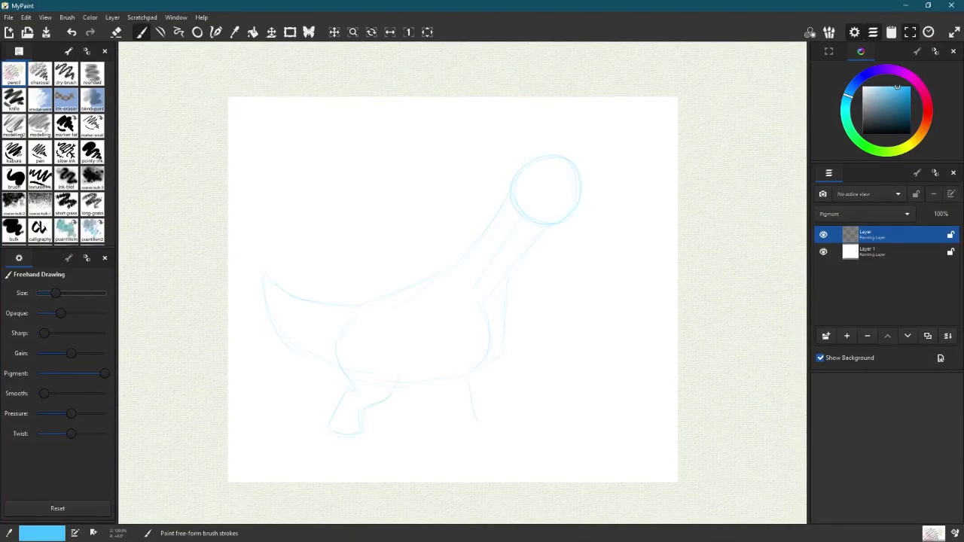
{"action": "left_click_drag", "start_coordinate": [511, 303], "coordinate": [509, 361]}
{"action": "left_click_drag", "start_coordinate": [497, 374], "coordinate": [467, 399]}
{"action": "key", "text": "ctrl+z"}
{"action": "key", "text": "ctrl+z"}
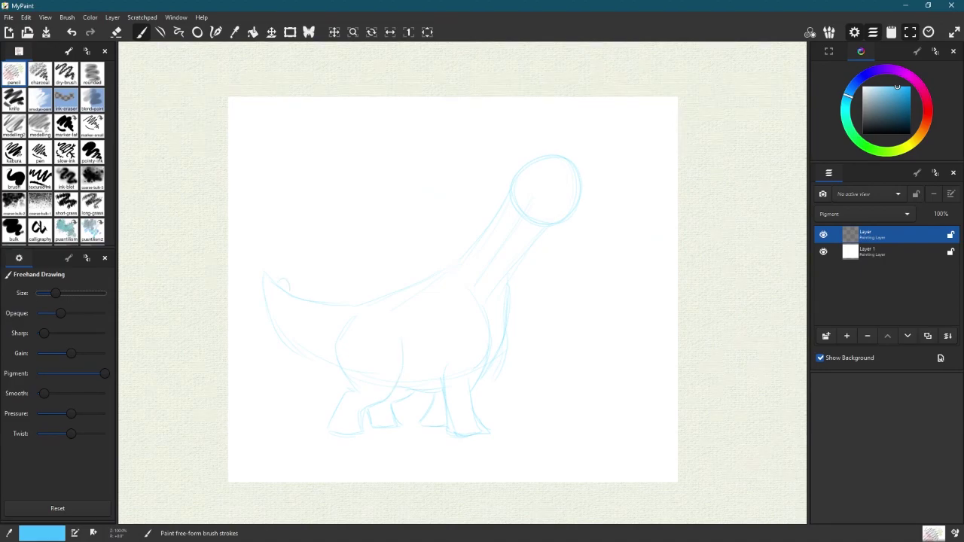
{"action": "left_click_drag", "start_coordinate": [537, 234], "coordinate": [501, 350]}
- Erase the stray chest and neck construction lines and sketch a rounded muzzle onto the head circle
{"action": "key", "text": "e"}
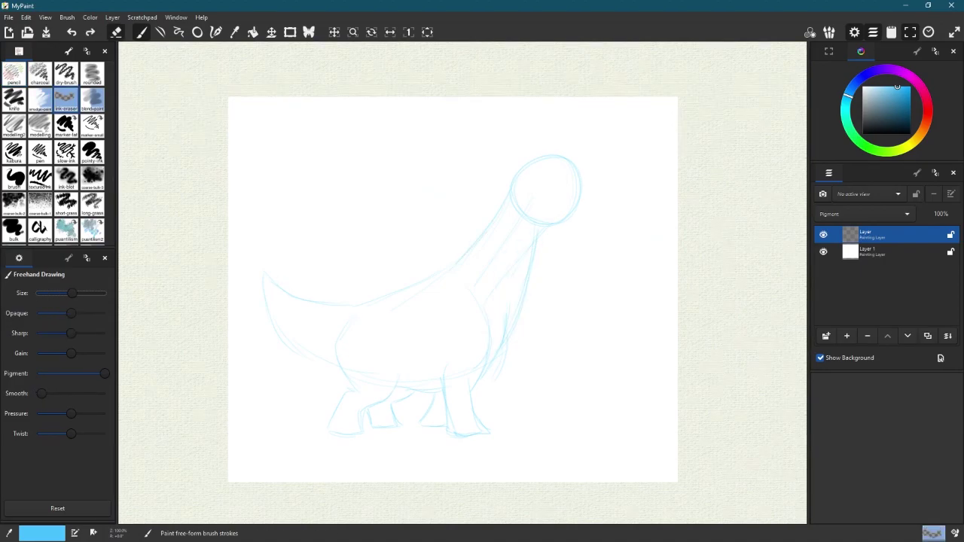
{"action": "key", "text": "e"}
{"action": "mouse_move", "coordinate": [552, 158]}
{"action": "left_mouse_down"}
{"action": "mouse_move", "coordinate": [605, 163]}
{"action": "mouse_move", "coordinate": [566, 220]}
{"action": "left_mouse_up"}
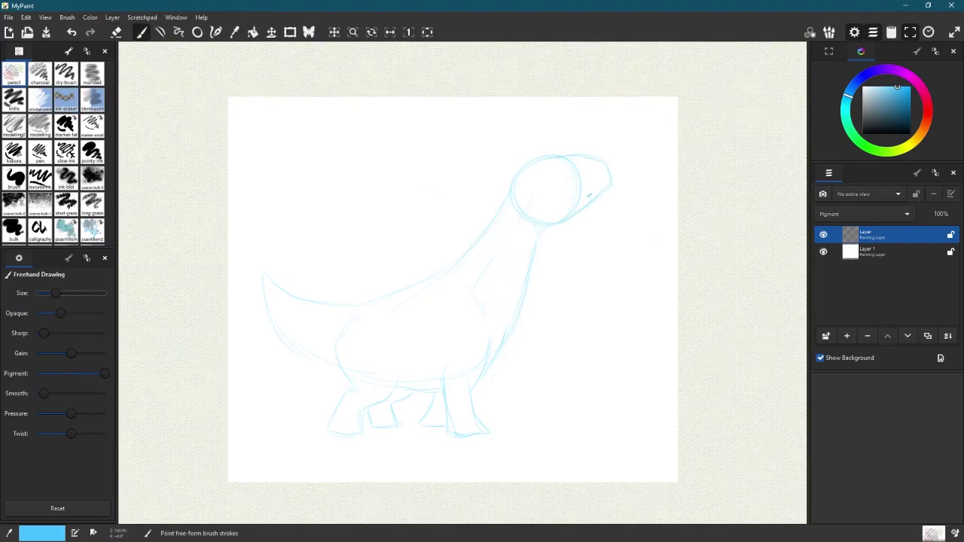
- Sketch the creature's eye, curled horn and fluffy mane around the head, undoing misplaced strokes
{"action": "mouse_move", "coordinate": [542, 162]}
{"action": "left_mouse_down"}
{"action": "mouse_move", "coordinate": [570, 157]}
{"action": "mouse_move", "coordinate": [501, 189]}
{"action": "mouse_move", "coordinate": [520, 200]}
{"action": "left_mouse_up"}
{"action": "key", "text": "ctrl+z"}
{"action": "left_click_drag", "start_coordinate": [504, 168], "coordinate": [525, 185]}
{"action": "key", "text": "ctrl+z"}
{"action": "left_click_drag", "start_coordinate": [558, 151], "coordinate": [580, 126]}
{"action": "key", "text": "ctrl+z"}
{"action": "mouse_move", "coordinate": [532, 145]}
{"action": "left_mouse_down"}
{"action": "mouse_move", "coordinate": [581, 150]}
{"action": "mouse_move", "coordinate": [527, 136]}
{"action": "mouse_move", "coordinate": [521, 220]}
{"action": "left_mouse_up"}
{"action": "key", "text": "ctrl+z"}
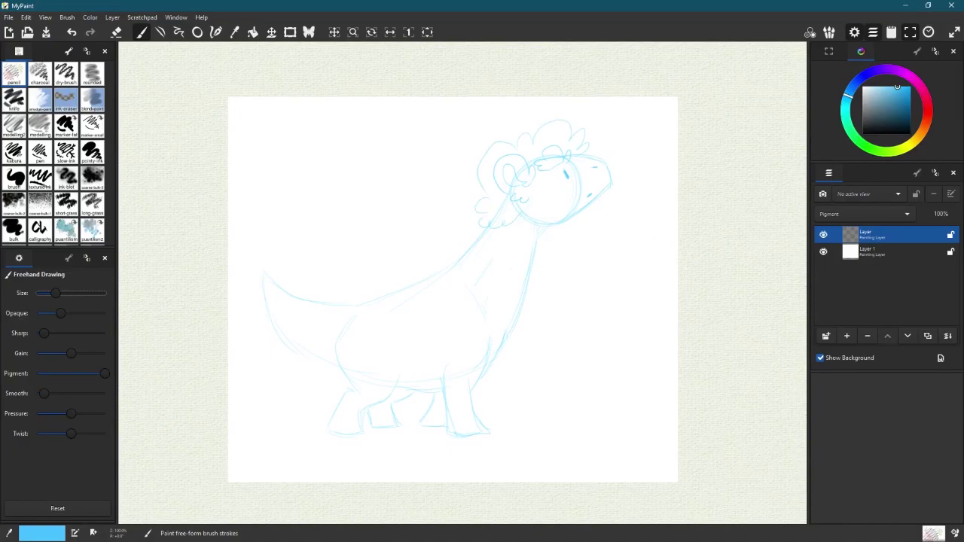
- Sketch blotchy body spots, a belly band, rounded bumps along the back and a small butterfly in front of the muzzle
{"action": "mouse_move", "coordinate": [503, 296]}
{"action": "left_mouse_down"}
{"action": "mouse_move", "coordinate": [472, 381]}
{"action": "mouse_move", "coordinate": [276, 321]}
{"action": "left_mouse_up"}
{"action": "left_click_drag", "start_coordinate": [483, 241], "coordinate": [497, 279]}
{"action": "left_click_drag", "start_coordinate": [516, 234], "coordinate": [521, 249]}
{"action": "left_click_drag", "start_coordinate": [392, 309], "coordinate": [441, 331]}
{"action": "left_click_drag", "start_coordinate": [460, 309], "coordinate": [474, 343]}
{"action": "left_click_drag", "start_coordinate": [316, 309], "coordinate": [369, 335]}
{"action": "left_click_drag", "start_coordinate": [381, 339], "coordinate": [390, 365]}
{"action": "left_click_drag", "start_coordinate": [347, 339], "coordinate": [355, 353]}
{"action": "left_click_drag", "start_coordinate": [275, 294], "coordinate": [288, 316]}
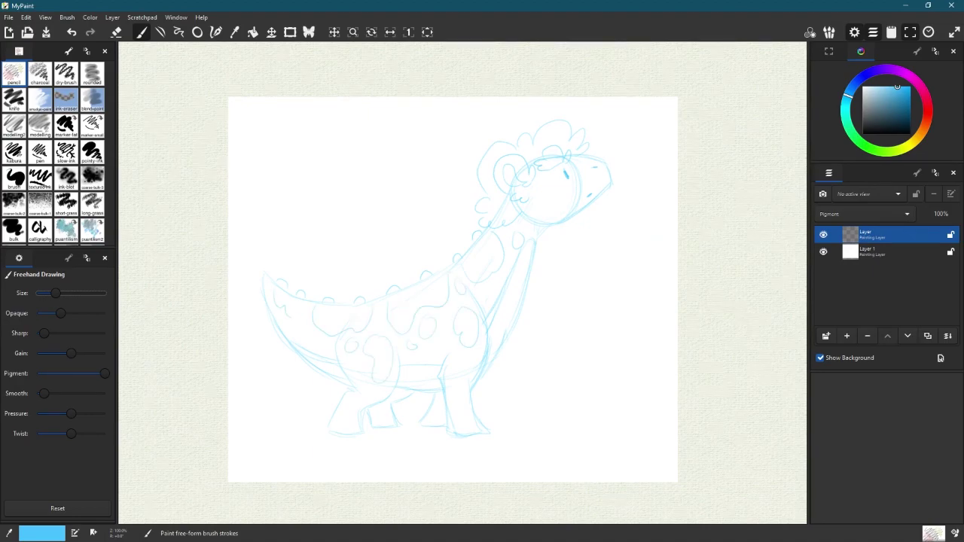
{"action": "left_click_drag", "start_coordinate": [640, 125], "coordinate": [656, 158]}
{"action": "key", "text": "ctrl+z"}
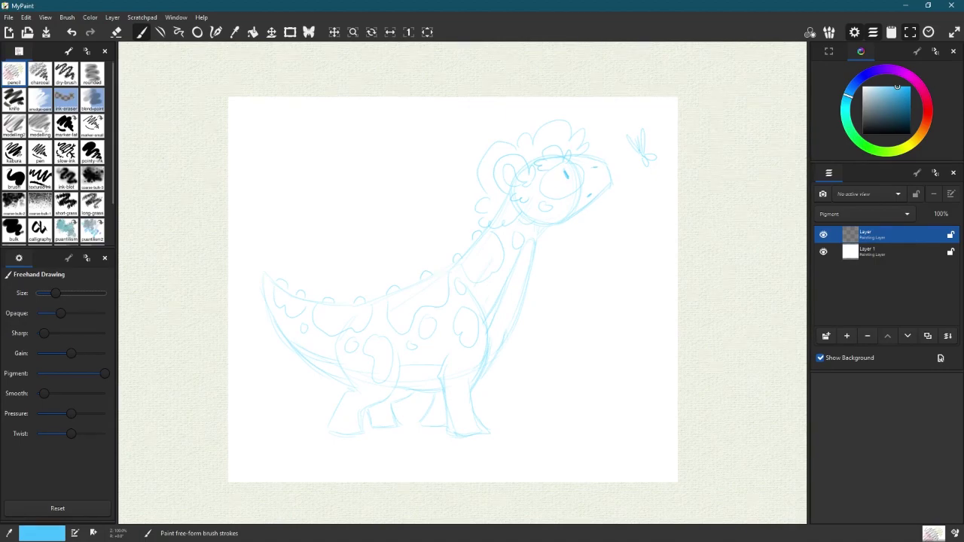
- Try the Connected Lines and ellipse tools with test shapes, undo them, and open the Flood Fill options
{"action": "key", "text": "k"}
{"action": "left_click_drag", "start_coordinate": [556, 158], "coordinate": [291, 169]}
{"action": "key", "text": "ctrl+z"}
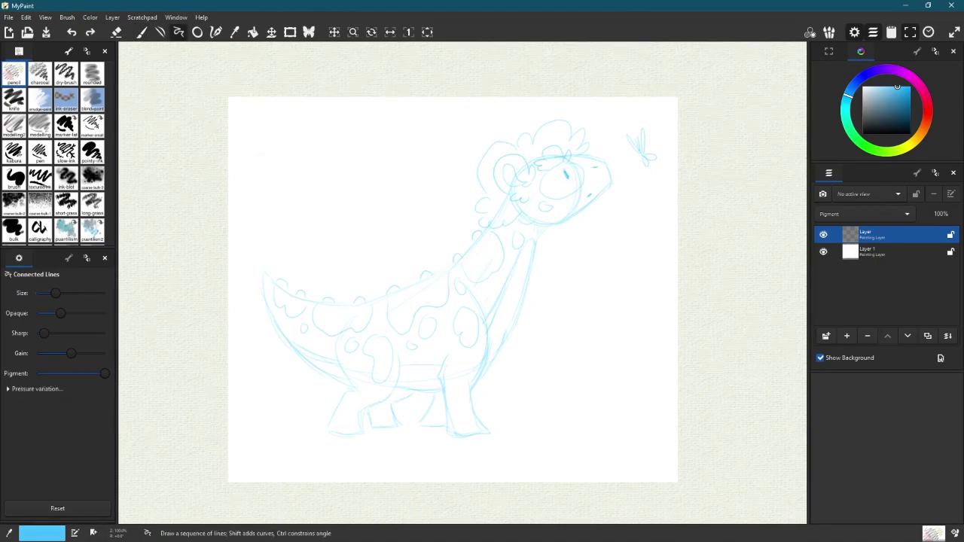
{"action": "left_click", "coordinate": [175, 17]}
{"action": "left_click", "coordinate": [176, 17]}
{"action": "left_click", "coordinate": [197, 33]}
{"action": "left_click_drag", "start_coordinate": [283, 173], "coordinate": [373, 262]}
{"action": "key", "text": "ctrl+z"}
{"action": "key", "text": "f"}
{"action": "key", "text": "minus"}
{"action": "key", "text": "f"}
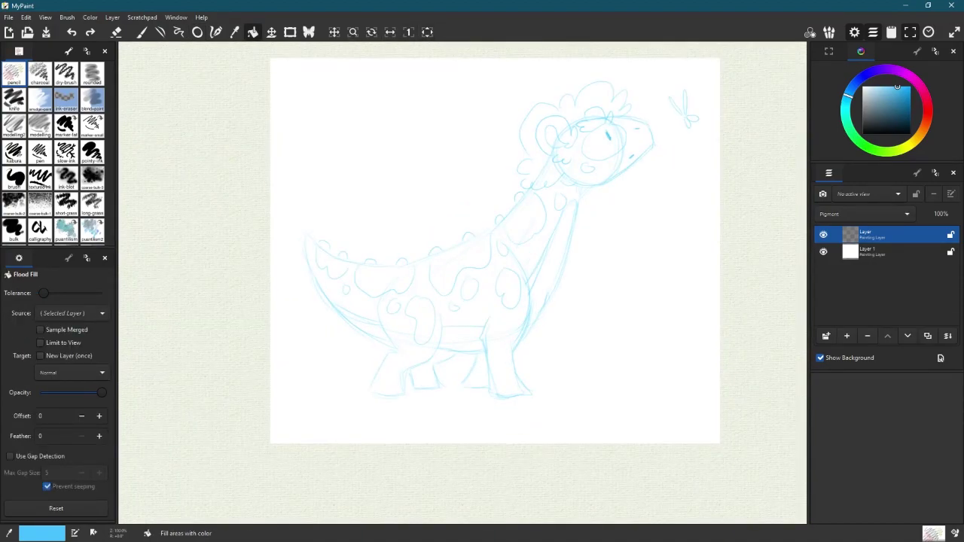
- Move the sketch layer slightly down and enable a document frame cropped to the white area around the sketch
{"action": "left_click", "coordinate": [271, 33]}
{"action": "left_click_drag", "start_coordinate": [482, 241], "coordinate": [479, 262]}
{"action": "left_click", "coordinate": [290, 32]}
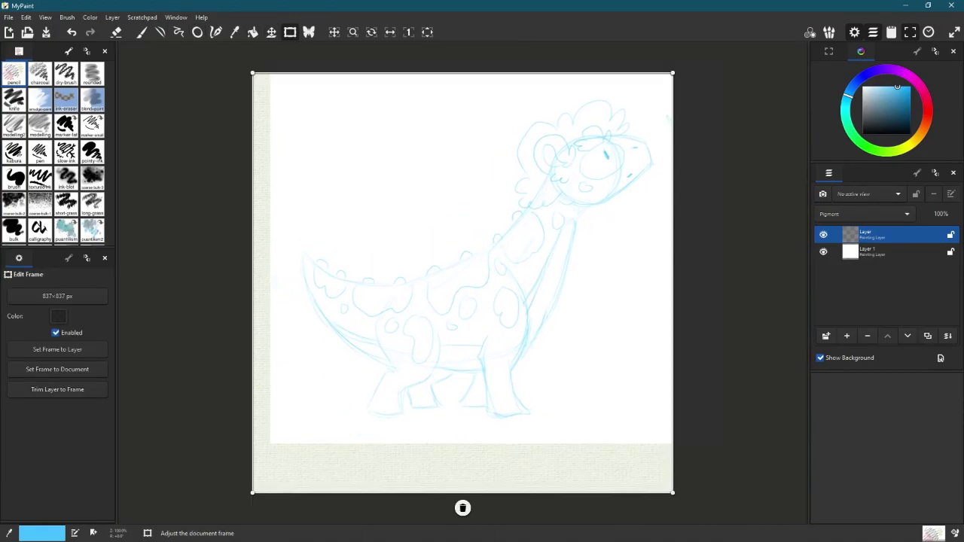
{"action": "left_click_drag", "start_coordinate": [672, 494], "coordinate": [714, 436]}
{"action": "left_click_drag", "start_coordinate": [251, 73], "coordinate": [273, 81]}
- Try a vertical painting symmetry axis across the canvas, disable it and return to freehand drawing
{"action": "key", "text": "comma"}
{"action": "left_click", "coordinate": [462, 282]}
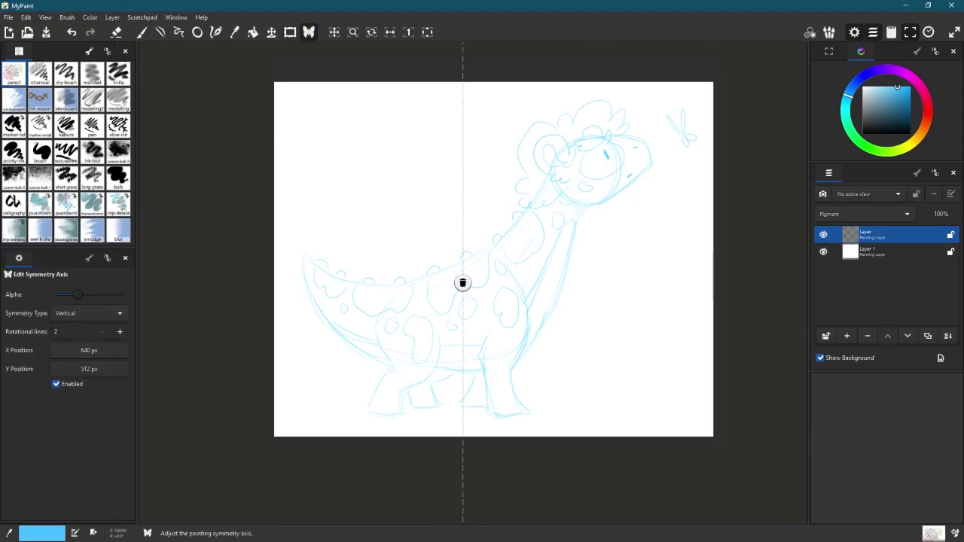
{"action": "key", "text": "b"}
{"action": "key", "text": "comma"}
{"action": "key", "text": "ctrl+y"}
{"action": "key", "text": "ctrl+y"}
{"action": "key", "text": "ctrl+y"}
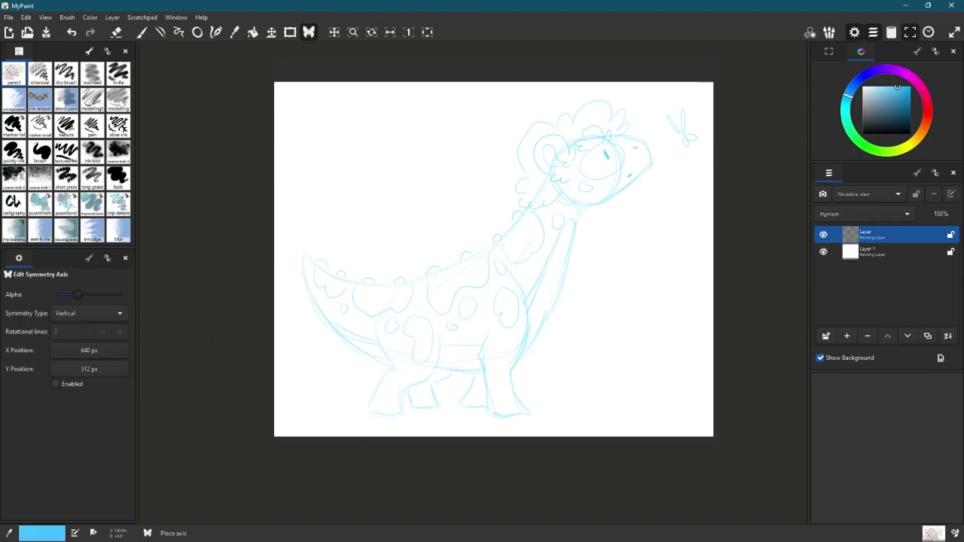
{"action": "key", "text": "b"}
- Lower the sketch layer's opacity to 57% and add a new layer above it
{"action": "left_click", "coordinate": [865, 214]}
{"action": "key", "text": "Escape"}
{"action": "left_click", "coordinate": [941, 214]}
{"action": "left_click_drag", "start_coordinate": [941, 128], "coordinate": [941, 148]}
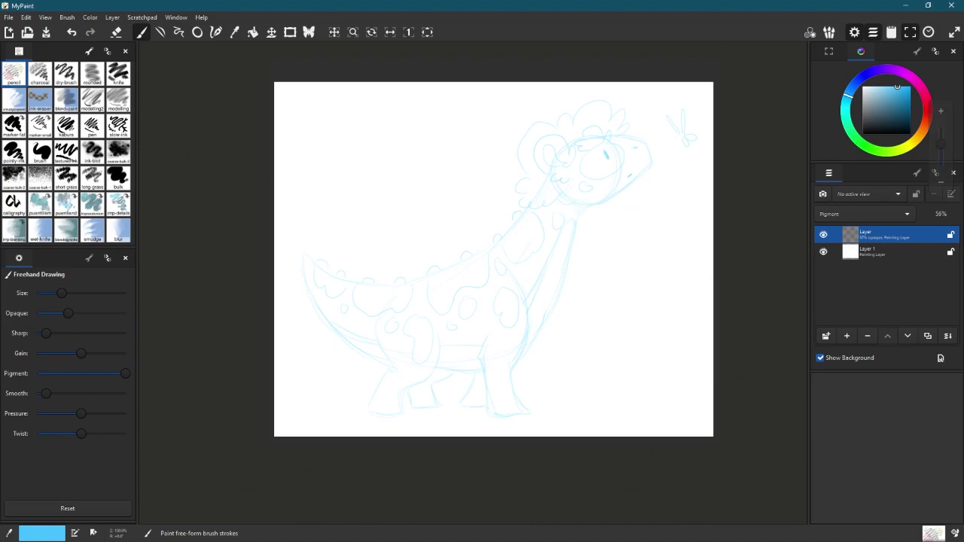
{"action": "key", "text": "ctrl+shift+n"}
- Set the paint colour to black while trying the kabura brush, undoing the trial strokes
{"action": "left_click", "coordinate": [66, 124]}
{"action": "left_click_drag", "start_coordinate": [324, 147], "coordinate": [445, 214]}
{"action": "key", "text": "ctrl+z"}
{"action": "left_click", "coordinate": [863, 134]}
{"action": "left_click_drag", "start_coordinate": [312, 198], "coordinate": [361, 125]}
{"action": "key", "text": "ctrl+z"}
- Lower the kabura brush's Smooth, Pressure and Twist settings to their minimum, checking the changes with trial strokes
{"action": "mouse_move", "coordinate": [45, 393]}
{"action": "left_mouse_down"}
{"action": "mouse_move", "coordinate": [100, 393]}
{"action": "mouse_move", "coordinate": [74, 394]}
{"action": "mouse_move", "coordinate": [126, 414]}
{"action": "mouse_move", "coordinate": [38, 414]}
{"action": "left_mouse_up"}
{"action": "left_click_drag", "start_coordinate": [302, 253], "coordinate": [299, 355]}
{"action": "key", "text": "ctrl+z"}
{"action": "left_click_drag", "start_coordinate": [82, 433], "coordinate": [126, 434]}
{"action": "left_click_drag", "start_coordinate": [295, 330], "coordinate": [325, 366]}
{"action": "key", "text": "ctrl+z"}
{"action": "left_click_drag", "start_coordinate": [126, 434], "coordinate": [38, 434]}
{"action": "left_click_drag", "start_coordinate": [275, 302], "coordinate": [470, 259]}
{"action": "key", "text": "ctrl+z"}
{"action": "left_click_drag", "start_coordinate": [349, 222], "coordinate": [411, 230]}
- Try the textured ink brush with different Smooth, Size and Gain settings, undoing each trial stroke
{"action": "left_click", "coordinate": [65, 152]}
{"action": "left_click_drag", "start_coordinate": [55, 394], "coordinate": [76, 394]}
{"action": "left_click_drag", "start_coordinate": [306, 209], "coordinate": [399, 218]}
{"action": "key", "text": "ctrl+z"}
{"action": "left_click_drag", "start_coordinate": [69, 293], "coordinate": [51, 293]}
{"action": "left_click_drag", "start_coordinate": [387, 226], "coordinate": [490, 276]}
{"action": "key", "text": "ctrl+z"}
{"action": "left_click_drag", "start_coordinate": [80, 353], "coordinate": [37, 353]}
{"action": "left_click_drag", "start_coordinate": [308, 256], "coordinate": [456, 301]}
{"action": "key", "text": "ctrl+z"}
{"action": "left_click_drag", "start_coordinate": [37, 353], "coordinate": [78, 353]}
{"action": "left_click_drag", "start_coordinate": [52, 293], "coordinate": [66, 293]}
{"action": "left_click_drag", "start_coordinate": [296, 249], "coordinate": [488, 301]}
{"action": "key", "text": "ctrl+z"}
- Compare the slow ink and kabura brushes with trial strokes and undo them
{"action": "left_click", "coordinate": [40, 126]}
{"action": "left_click", "coordinate": [119, 126]}
{"action": "left_click_drag", "start_coordinate": [285, 226], "coordinate": [433, 272]}
{"action": "left_click", "coordinate": [65, 126]}
{"action": "left_click_drag", "start_coordinate": [334, 211], "coordinate": [487, 317]}
{"action": "key", "text": "ctrl+z"}
- Raise the brush's Smooth and Pressure settings and reduce its size, undoing the trial strokes
{"action": "left_click_drag", "start_coordinate": [38, 393], "coordinate": [90, 394]}
{"action": "left_click_drag", "start_coordinate": [38, 414], "coordinate": [98, 414]}
{"action": "left_click_drag", "start_coordinate": [282, 252], "coordinate": [411, 361]}
{"action": "key", "text": "ctrl+z"}
{"action": "left_click_drag", "start_coordinate": [67, 293], "coordinate": [52, 293]}
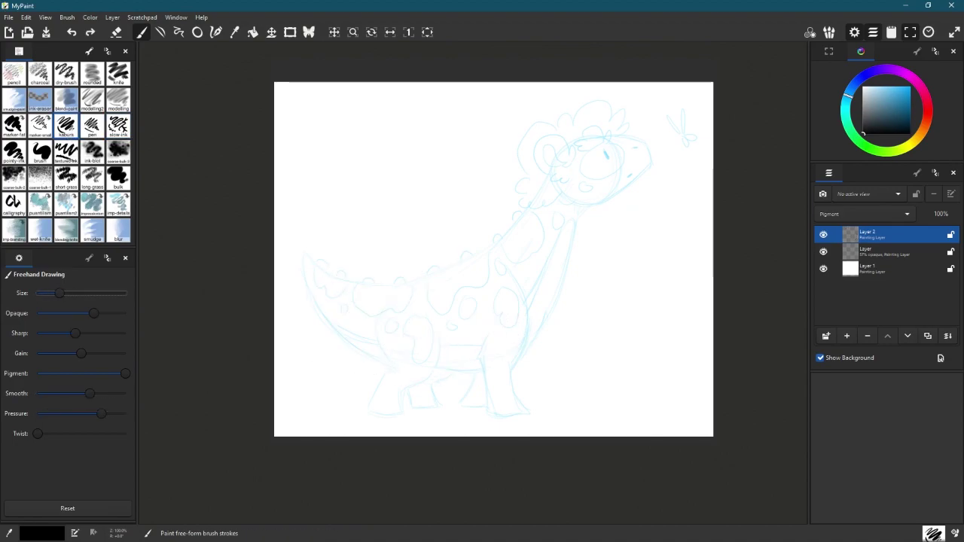
{"action": "left_click_drag", "start_coordinate": [324, 239], "coordinate": [470, 398]}
{"action": "key", "text": "ctrl+z"}
{"action": "left_click_drag", "start_coordinate": [568, 144], "coordinate": [570, 148]}
{"action": "key", "text": "ctrl+z"}
- Ink the creature's curled horn in black over the sketch using the textured ink brush
{"action": "left_click", "coordinate": [40, 126]}
{"action": "left_click", "coordinate": [66, 151]}
{"action": "key", "text": "d"}
{"action": "left_click_drag", "start_coordinate": [570, 154], "coordinate": [550, 168]}
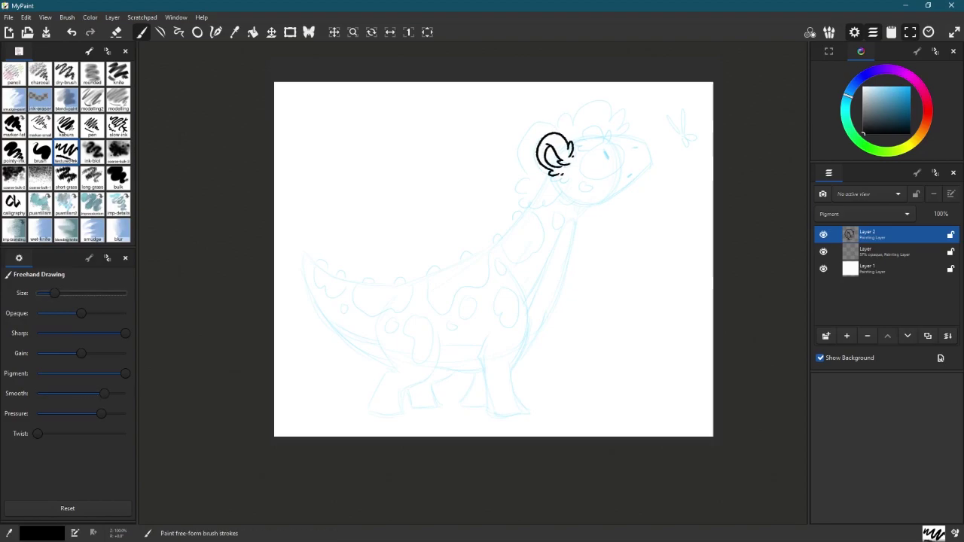
- Ink the creature's curly mane, face and muzzle outline in black over the sketch
{"action": "mouse_move", "coordinate": [622, 134]}
{"action": "left_mouse_down"}
{"action": "mouse_move", "coordinate": [612, 107]}
{"action": "mouse_move", "coordinate": [554, 119]}
{"action": "mouse_move", "coordinate": [516, 197]}
{"action": "mouse_move", "coordinate": [518, 213]}
{"action": "left_mouse_up"}
{"action": "left_click_drag", "start_coordinate": [559, 178], "coordinate": [546, 198]}
{"action": "left_click_drag", "start_coordinate": [612, 136], "coordinate": [582, 138]}
{"action": "mouse_move", "coordinate": [588, 137]}
{"action": "left_mouse_down"}
{"action": "mouse_move", "coordinate": [580, 203]}
{"action": "mouse_move", "coordinate": [570, 200]}
{"action": "left_mouse_up"}
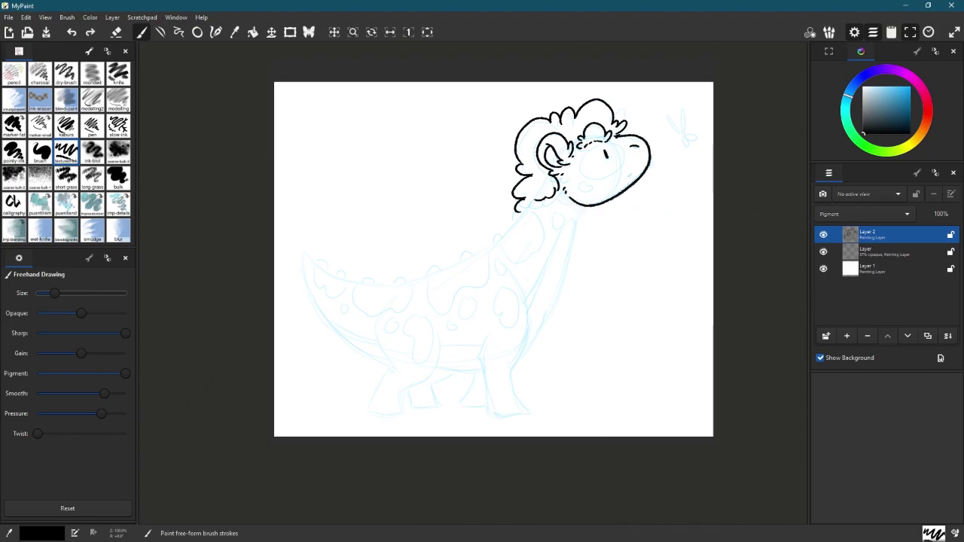
- Ink the line from the neck along the back to the tail tip and attempt the tail's underside, undoing unsatisfactory strokes
{"action": "left_click_drag", "start_coordinate": [534, 200], "coordinate": [473, 265]}
{"action": "key", "text": "ctrl+z"}
{"action": "mouse_move", "coordinate": [536, 199]}
{"action": "left_mouse_down"}
{"action": "mouse_move", "coordinate": [470, 280]}
{"action": "mouse_move", "coordinate": [305, 259]}
{"action": "left_mouse_up"}
{"action": "left_click_drag", "start_coordinate": [305, 258], "coordinate": [376, 347]}
{"action": "key", "text": "ctrl+z"}
{"action": "left_click_drag", "start_coordinate": [478, 260], "coordinate": [378, 345]}
{"action": "key", "text": "ctrl+z"}
{"action": "key", "text": "ctrl+z"}
- Ink the tail's underside, the four legs, the belly line and the front of the neck and chest
{"action": "mouse_move", "coordinate": [420, 279]}
{"action": "left_mouse_down"}
{"action": "mouse_move", "coordinate": [325, 302]}
{"action": "mouse_move", "coordinate": [381, 350]}
{"action": "left_mouse_up"}
{"action": "mouse_move", "coordinate": [392, 292]}
{"action": "left_mouse_down"}
{"action": "mouse_move", "coordinate": [375, 324]}
{"action": "mouse_move", "coordinate": [377, 411]}
{"action": "mouse_move", "coordinate": [441, 331]}
{"action": "left_mouse_up"}
{"action": "mouse_move", "coordinate": [431, 367]}
{"action": "left_mouse_down"}
{"action": "mouse_move", "coordinate": [483, 374]}
{"action": "mouse_move", "coordinate": [527, 412]}
{"action": "mouse_move", "coordinate": [512, 373]}
{"action": "left_mouse_up"}
{"action": "mouse_move", "coordinate": [518, 280]}
{"action": "left_mouse_down"}
{"action": "mouse_move", "coordinate": [467, 387]}
{"action": "mouse_move", "coordinate": [489, 407]}
{"action": "left_mouse_up"}
{"action": "left_click_drag", "start_coordinate": [434, 372], "coordinate": [442, 404]}
{"action": "left_click_drag", "start_coordinate": [577, 206], "coordinate": [520, 367]}
{"action": "key", "text": "ctrl+z"}
{"action": "left_click_drag", "start_coordinate": [574, 229], "coordinate": [530, 302]}
- Ink the underbelly lines, the small spikes along the back, the body creases and the cheek fur
{"action": "left_click_drag", "start_coordinate": [440, 344], "coordinate": [482, 355]}
{"action": "left_click_drag", "start_coordinate": [359, 327], "coordinate": [375, 332]}
{"action": "left_click_drag", "start_coordinate": [517, 217], "coordinate": [505, 228]}
{"action": "left_click_drag", "start_coordinate": [494, 238], "coordinate": [482, 248]}
{"action": "mouse_move", "coordinate": [469, 257]}
{"action": "left_mouse_down"}
{"action": "mouse_move", "coordinate": [454, 264]}
{"action": "mouse_move", "coordinate": [467, 280]}
{"action": "left_mouse_up"}
{"action": "left_click_drag", "start_coordinate": [519, 275], "coordinate": [521, 285]}
{"action": "left_click_drag", "start_coordinate": [443, 325], "coordinate": [443, 332]}
{"action": "left_click_drag", "start_coordinate": [484, 348], "coordinate": [484, 357]}
{"action": "key", "text": "ctrl+z"}
{"action": "left_click_drag", "start_coordinate": [577, 192], "coordinate": [588, 196]}
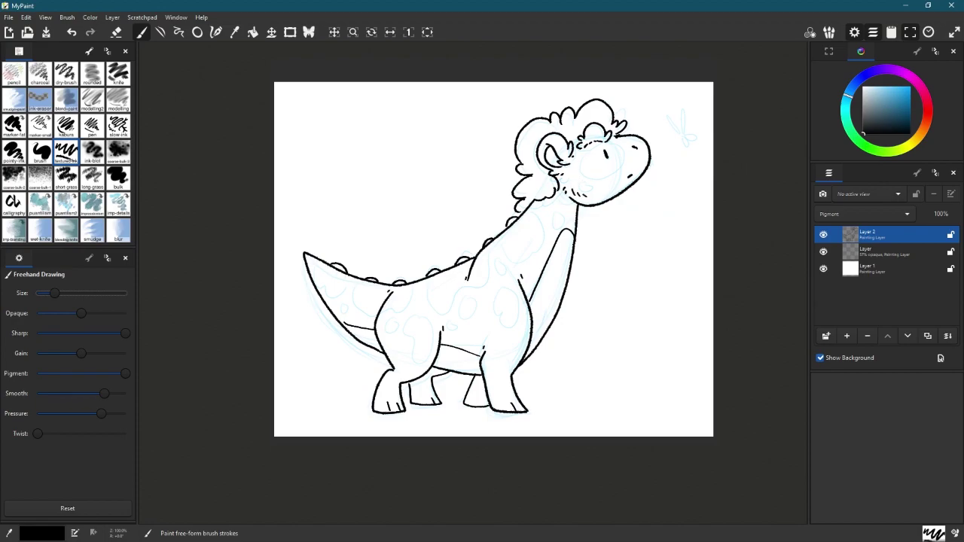
- Retry the crease at the base of the neck, and ink the butterfly with a slightly smaller brush
{"action": "key", "text": "ctrl+z"}
{"action": "left_click_drag", "start_coordinate": [475, 254], "coordinate": [467, 279]}
{"action": "key", "text": "ctrl+z"}
{"action": "key", "text": "d"}
{"action": "mouse_move", "coordinate": [681, 107]}
{"action": "left_mouse_down"}
{"action": "mouse_move", "coordinate": [701, 141]}
{"action": "mouse_move", "coordinate": [687, 147]}
{"action": "left_mouse_up"}
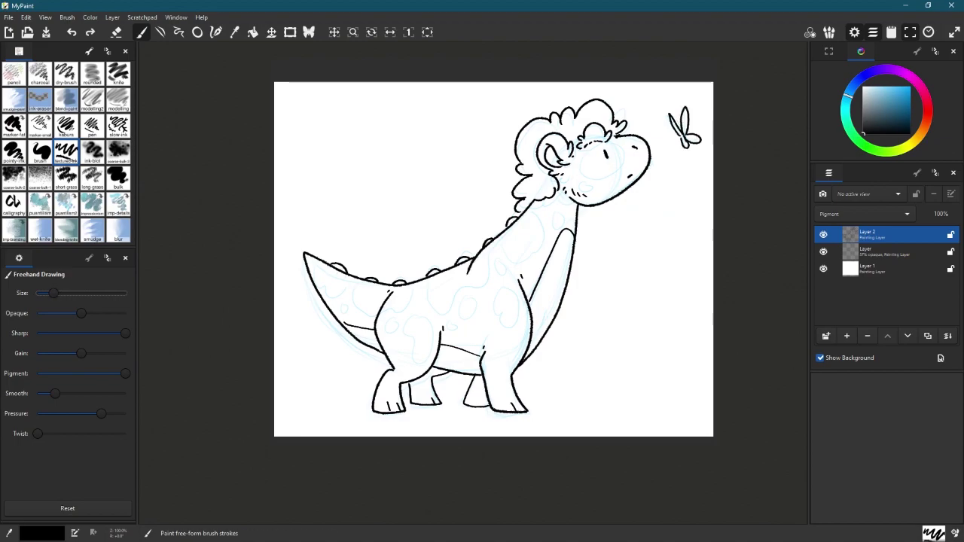
- Add a colouring layer beneath the line art and hide the sketch layer, undoing the trial dab
{"action": "key", "text": "ctrl+shift+n"}
{"action": "left_click", "coordinate": [824, 269]}
{"action": "left_click", "coordinate": [39, 150]}
{"action": "left_click", "coordinate": [516, 245]}
{"action": "key", "text": "ctrl+z"}
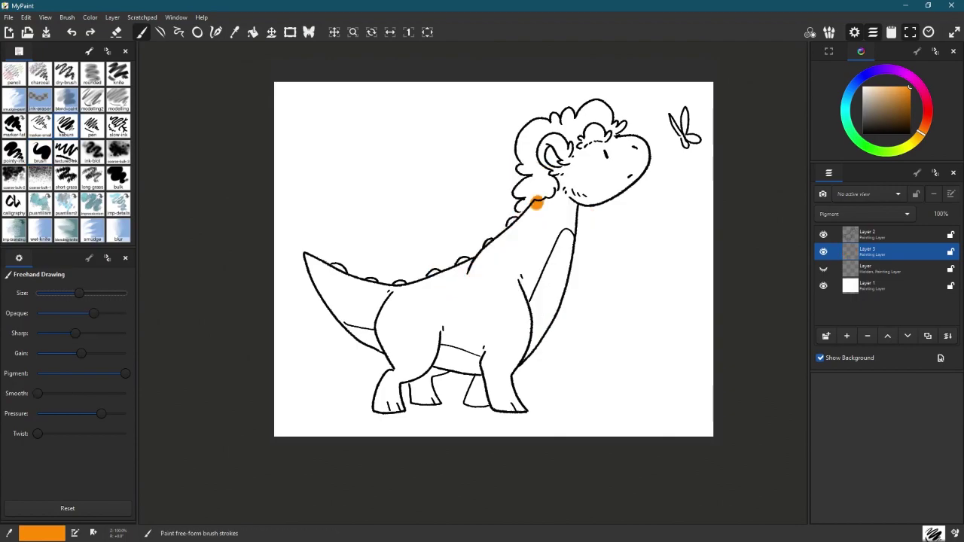
- Paint the creature's mane, head, neck and chest in flat orange on the colouring layer
{"action": "key", "text": "bracketleft"}
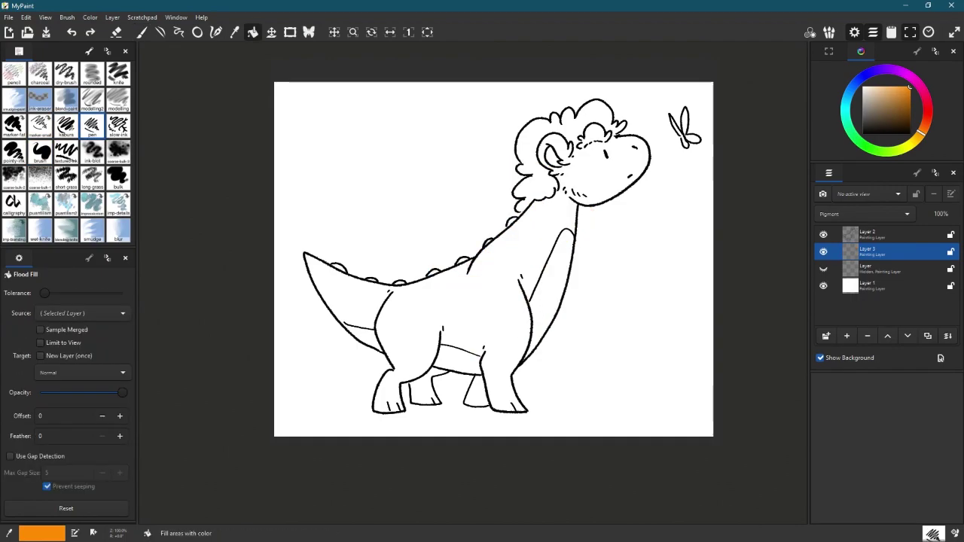
{"action": "key", "text": "bracketright"}
{"action": "mouse_move", "coordinate": [562, 220]}
{"action": "left_mouse_down"}
{"action": "mouse_move", "coordinate": [478, 298]}
{"action": "mouse_move", "coordinate": [528, 192]}
{"action": "mouse_move", "coordinate": [535, 124]}
{"action": "mouse_move", "coordinate": [528, 133]}
{"action": "mouse_move", "coordinate": [561, 189]}
{"action": "mouse_move", "coordinate": [556, 117]}
{"action": "mouse_move", "coordinate": [603, 110]}
{"action": "mouse_move", "coordinate": [546, 174]}
{"action": "mouse_move", "coordinate": [621, 124]}
{"action": "mouse_move", "coordinate": [592, 147]}
{"action": "mouse_move", "coordinate": [640, 150]}
{"action": "mouse_move", "coordinate": [577, 195]}
{"action": "left_mouse_up"}
{"action": "key", "text": "bracketleft"}
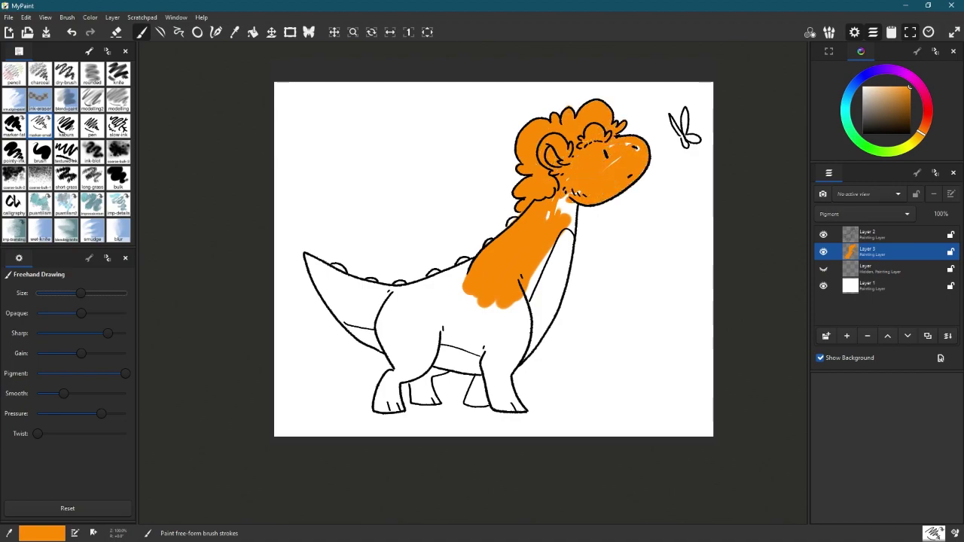
{"action": "mouse_move", "coordinate": [557, 241]}
{"action": "left_mouse_down"}
{"action": "mouse_move", "coordinate": [493, 350]}
{"action": "mouse_move", "coordinate": [445, 290]}
{"action": "mouse_move", "coordinate": [418, 302]}
{"action": "left_mouse_up"}
{"action": "mouse_move", "coordinate": [561, 197]}
{"action": "left_mouse_down"}
{"action": "mouse_move", "coordinate": [567, 264]}
{"action": "mouse_move", "coordinate": [520, 363]}
{"action": "left_mouse_up"}
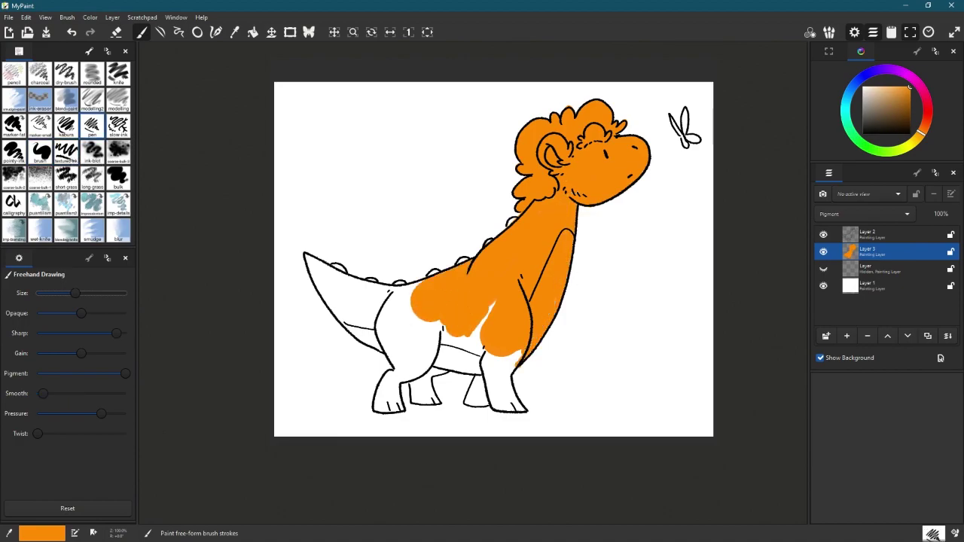
- Fill the back spikes, tail, torso, legs and belly with orange, and colour the butterfly the same
{"action": "left_click_drag", "start_coordinate": [435, 273], "coordinate": [398, 287]}
{"action": "left_click", "coordinate": [338, 271]}
{"action": "left_click", "coordinate": [370, 285]}
{"action": "mouse_move", "coordinate": [491, 352]}
{"action": "left_mouse_down"}
{"action": "mouse_move", "coordinate": [491, 407]}
{"action": "mouse_move", "coordinate": [505, 361]}
{"action": "mouse_move", "coordinate": [520, 407]}
{"action": "mouse_move", "coordinate": [477, 403]}
{"action": "mouse_move", "coordinate": [485, 392]}
{"action": "left_mouse_up"}
{"action": "mouse_move", "coordinate": [422, 396]}
{"action": "left_mouse_down"}
{"action": "mouse_move", "coordinate": [426, 369]}
{"action": "mouse_move", "coordinate": [445, 362]}
{"action": "mouse_move", "coordinate": [388, 376]}
{"action": "mouse_move", "coordinate": [392, 407]}
{"action": "left_mouse_up"}
{"action": "left_click_drag", "start_coordinate": [400, 373], "coordinate": [437, 358]}
{"action": "left_click_drag", "start_coordinate": [377, 320], "coordinate": [407, 354]}
{"action": "mouse_move", "coordinate": [307, 256]}
{"action": "left_mouse_down"}
{"action": "mouse_move", "coordinate": [362, 336]}
{"action": "mouse_move", "coordinate": [392, 301]}
{"action": "left_mouse_up"}
{"action": "mouse_move", "coordinate": [347, 277]}
{"action": "left_mouse_down"}
{"action": "mouse_move", "coordinate": [420, 290]}
{"action": "mouse_move", "coordinate": [422, 354]}
{"action": "left_mouse_up"}
{"action": "left_click_drag", "start_coordinate": [398, 315], "coordinate": [461, 354]}
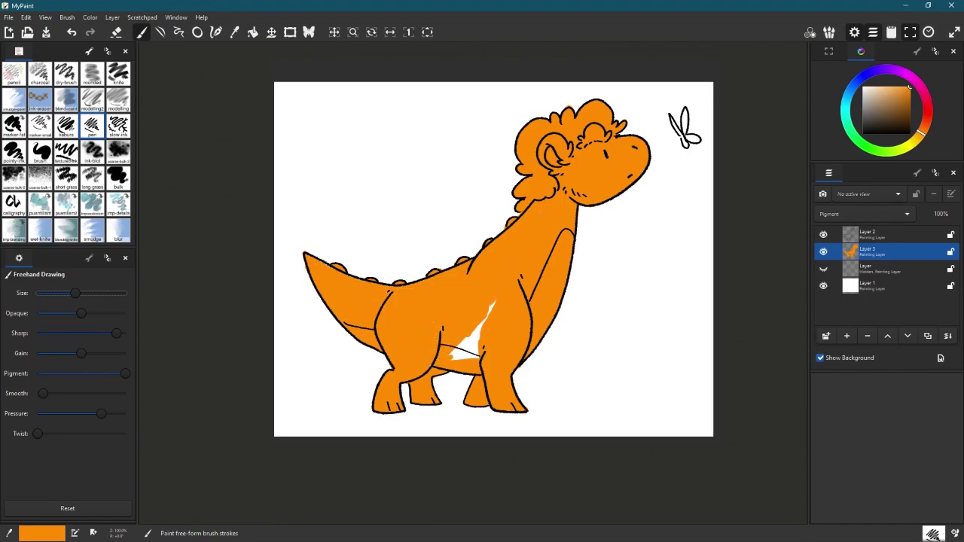
{"action": "left_click_drag", "start_coordinate": [452, 306], "coordinate": [476, 357]}
{"action": "mouse_move", "coordinate": [676, 113]}
{"action": "left_mouse_down"}
{"action": "mouse_move", "coordinate": [683, 143]}
{"action": "mouse_move", "coordinate": [698, 138]}
{"action": "left_mouse_up"}
- Recolour the creature and butterfly in a lighter, redder orange within the existing base colour
{"action": "left_click", "coordinate": [951, 251]}
{"action": "key", "text": "2"}
{"action": "left_click", "coordinate": [951, 251]}
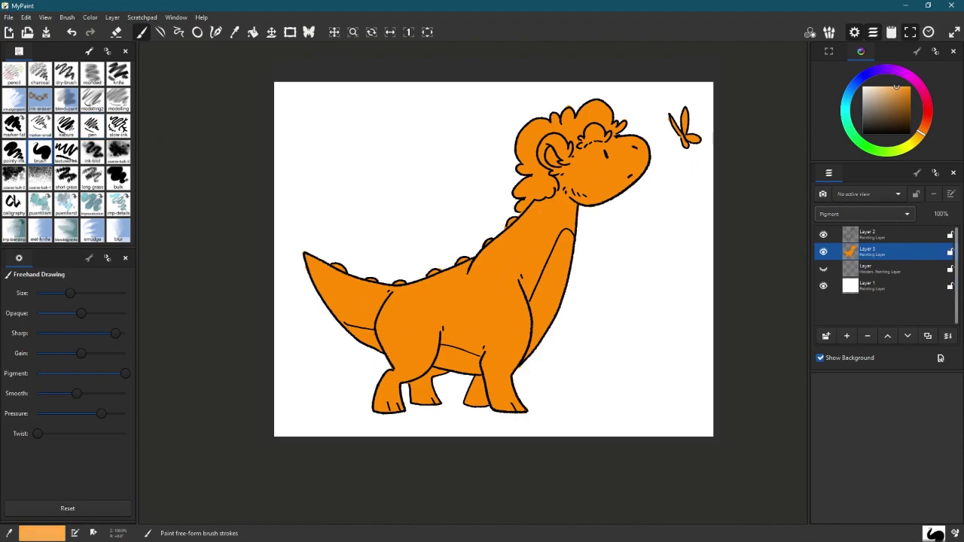
{"action": "left_click", "coordinate": [863, 214]}
{"action": "left_click", "coordinate": [863, 214]}
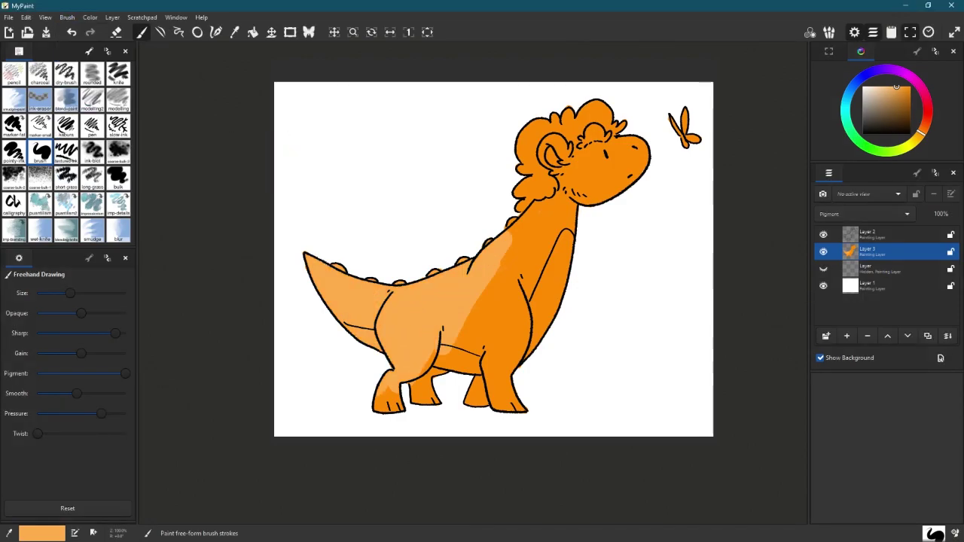
- Choose the textured ink brush and red for the spots and try several sizes, undoing the trial strokes
{"action": "left_click", "coordinate": [66, 150]}
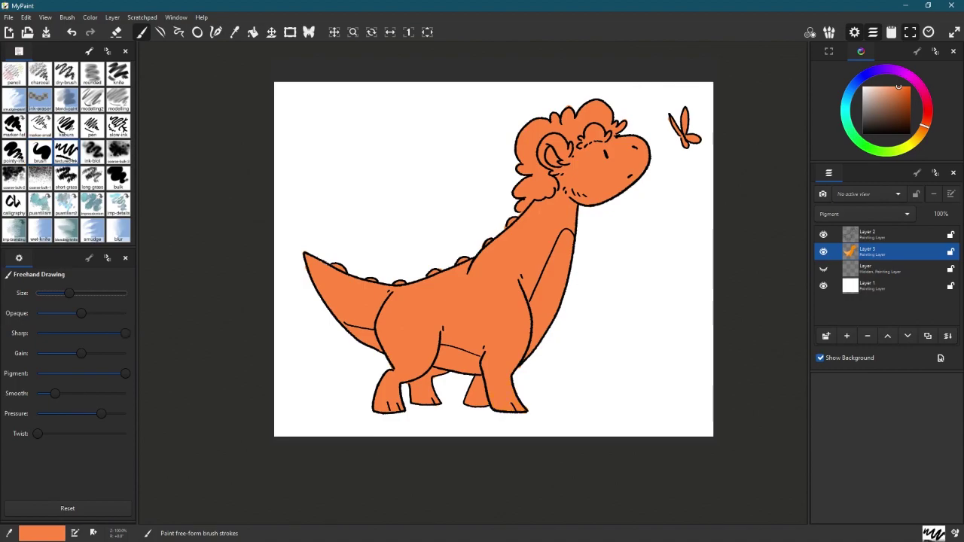
{"action": "left_click", "coordinate": [927, 116]}
{"action": "left_click_drag", "start_coordinate": [70, 293], "coordinate": [80, 293]}
{"action": "left_click_drag", "start_coordinate": [399, 301], "coordinate": [437, 295]}
{"action": "key", "text": "ctrl+z"}
{"action": "left_click_drag", "start_coordinate": [81, 293], "coordinate": [67, 293]}
{"action": "left_click_drag", "start_coordinate": [388, 282], "coordinate": [437, 324]}
{"action": "key", "text": "ctrl+z"}
{"action": "mouse_move", "coordinate": [445, 243]}
{"action": "left_mouse_down"}
{"action": "mouse_move", "coordinate": [454, 280]}
{"action": "mouse_move", "coordinate": [411, 318]}
{"action": "mouse_move", "coordinate": [433, 313]}
{"action": "left_mouse_up"}
{"action": "key", "text": "ctrl+z"}
- Paint the horn and eye patch red, and add red spots on the neck, shoulder, torso and front leg
{"action": "left_click_drag", "start_coordinate": [519, 220], "coordinate": [536, 242]}
{"action": "mouse_move", "coordinate": [584, 149]}
{"action": "left_mouse_down"}
{"action": "mouse_move", "coordinate": [611, 167]}
{"action": "mouse_move", "coordinate": [586, 183]}
{"action": "mouse_move", "coordinate": [547, 164]}
{"action": "left_mouse_up"}
{"action": "left_click_drag", "start_coordinate": [552, 204], "coordinate": [558, 217]}
{"action": "left_click_drag", "start_coordinate": [526, 257], "coordinate": [527, 263]}
{"action": "left_click_drag", "start_coordinate": [476, 265], "coordinate": [479, 320]}
{"action": "mouse_move", "coordinate": [499, 252]}
{"action": "left_mouse_down"}
{"action": "mouse_move", "coordinate": [490, 316]}
{"action": "mouse_move", "coordinate": [501, 312]}
{"action": "left_mouse_up"}
{"action": "left_click_drag", "start_coordinate": [452, 279], "coordinate": [458, 316]}
{"action": "left_click_drag", "start_coordinate": [503, 322], "coordinate": [519, 366]}
- Paint more red spots over the flank, hind leg and tail, and extend the markings along the back
{"action": "left_click_drag", "start_coordinate": [461, 326], "coordinate": [435, 333]}
{"action": "mouse_move", "coordinate": [410, 335]}
{"action": "left_mouse_down"}
{"action": "mouse_move", "coordinate": [422, 361]}
{"action": "mouse_move", "coordinate": [429, 354]}
{"action": "left_mouse_up"}
{"action": "mouse_move", "coordinate": [392, 319]}
{"action": "left_mouse_down"}
{"action": "mouse_move", "coordinate": [401, 325]}
{"action": "mouse_move", "coordinate": [348, 277]}
{"action": "mouse_move", "coordinate": [382, 294]}
{"action": "left_mouse_up"}
{"action": "left_click_drag", "start_coordinate": [316, 262], "coordinate": [350, 302]}
{"action": "left_click_drag", "start_coordinate": [504, 258], "coordinate": [510, 264]}
{"action": "left_click_drag", "start_coordinate": [437, 273], "coordinate": [443, 278]}
{"action": "left_click_drag", "start_coordinate": [457, 263], "coordinate": [470, 274]}
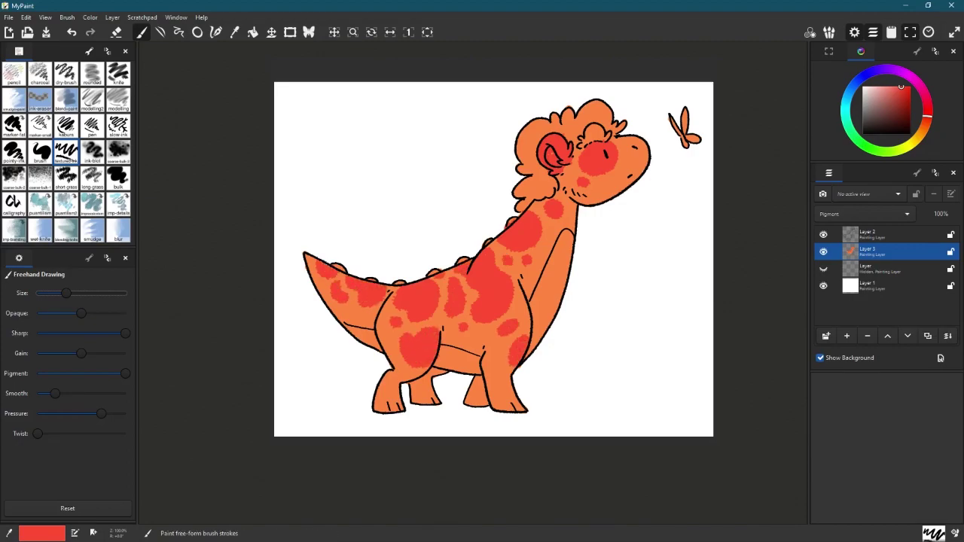
- Colour the curly mane and the spikes along the back in light yellow
{"action": "left_click", "coordinate": [916, 139]}
{"action": "mouse_move", "coordinate": [531, 126]}
{"action": "left_mouse_down"}
{"action": "mouse_move", "coordinate": [536, 174]}
{"action": "mouse_move", "coordinate": [542, 148]}
{"action": "mouse_move", "coordinate": [537, 181]}
{"action": "left_mouse_up"}
{"action": "left_click", "coordinate": [896, 87]}
{"action": "mouse_move", "coordinate": [584, 143]}
{"action": "left_mouse_down"}
{"action": "mouse_move", "coordinate": [622, 126]}
{"action": "mouse_move", "coordinate": [614, 111]}
{"action": "left_mouse_up"}
{"action": "left_click_drag", "start_coordinate": [580, 130], "coordinate": [607, 104]}
{"action": "mouse_move", "coordinate": [543, 167]}
{"action": "left_mouse_down"}
{"action": "mouse_move", "coordinate": [553, 192]}
{"action": "mouse_move", "coordinate": [520, 199]}
{"action": "left_mouse_up"}
{"action": "left_click_drag", "start_coordinate": [527, 194], "coordinate": [520, 214]}
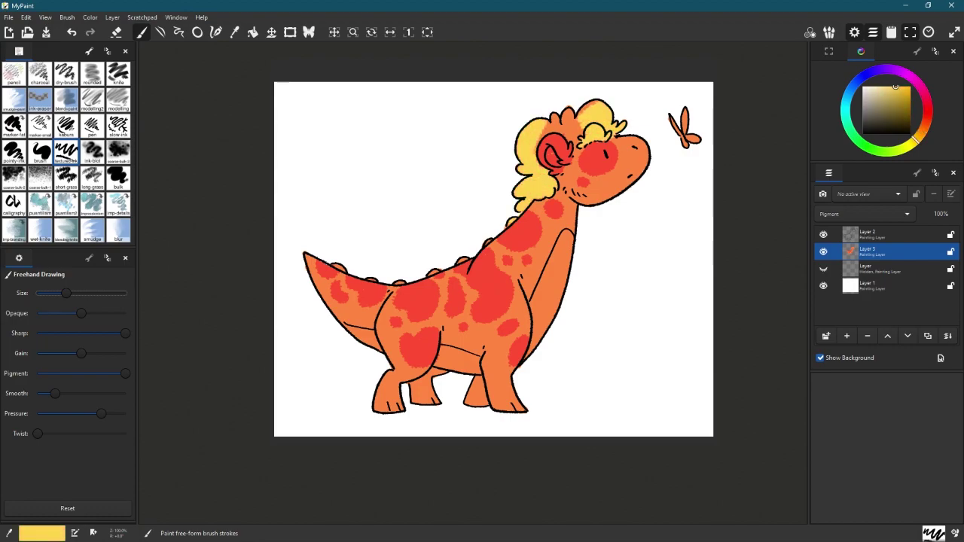
{"action": "mouse_move", "coordinate": [536, 158]}
{"action": "left_mouse_down"}
{"action": "mouse_move", "coordinate": [595, 105]}
{"action": "mouse_move", "coordinate": [582, 125]}
{"action": "left_mouse_up"}
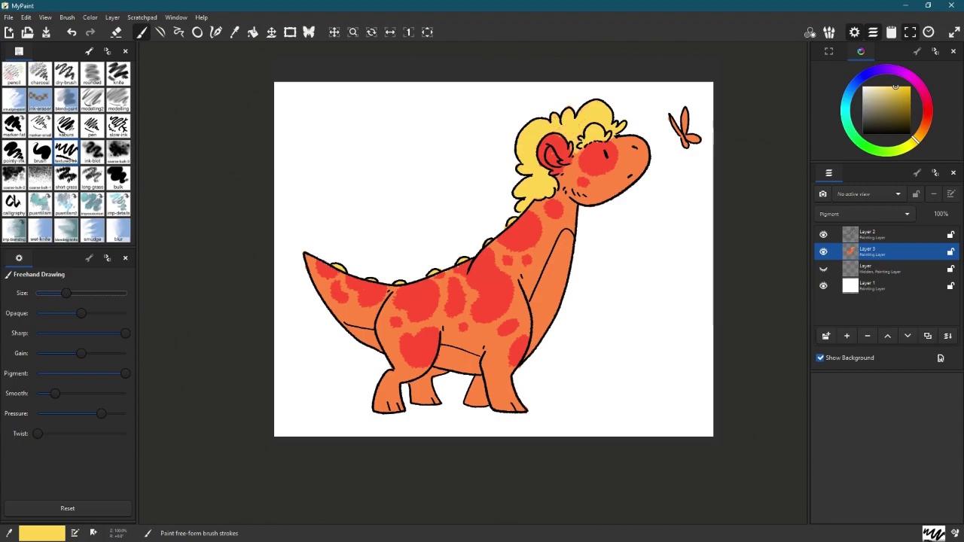
- Sample the red and orange from the creature's horn and face to touch up the colours around the horn
{"action": "key", "text": "r"}
{"action": "left_click", "coordinate": [552, 151]}
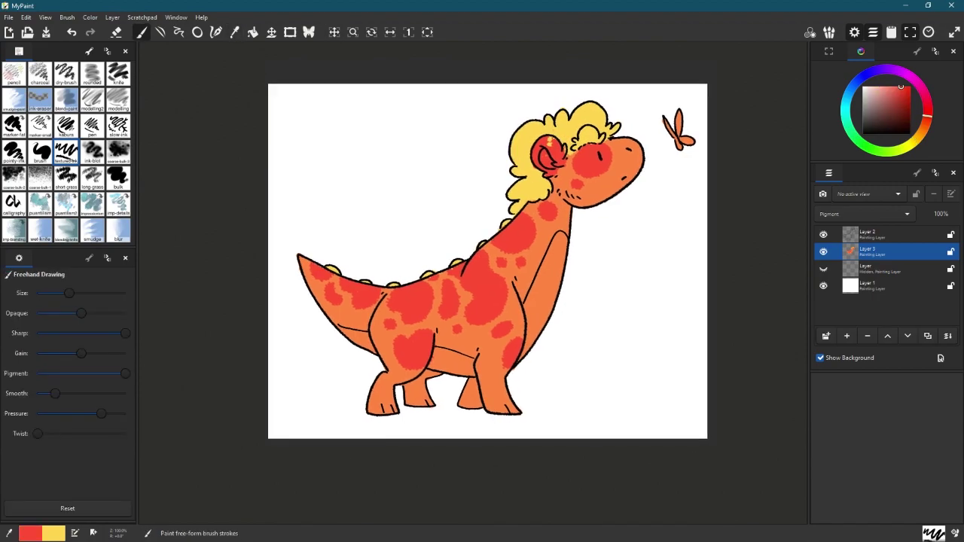
{"action": "key", "text": "r"}
{"action": "left_click", "coordinate": [622, 162]}
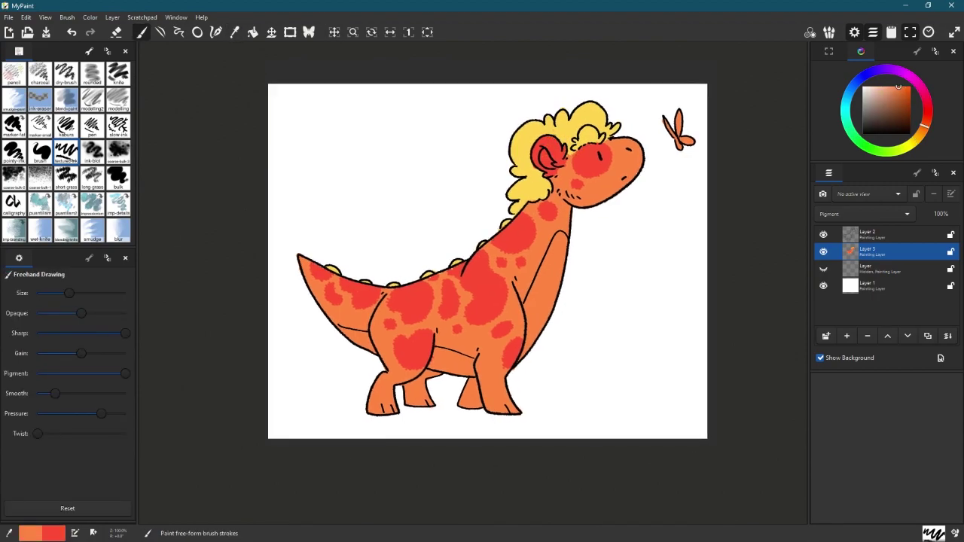
{"action": "key", "text": "r"}
{"action": "left_click", "coordinate": [546, 158]}
- Paint the chest, belly and tail underside pale yellow and the feet yellow
{"action": "mouse_move", "coordinate": [543, 320]}
{"action": "left_mouse_down"}
{"action": "mouse_move", "coordinate": [559, 239]}
{"action": "mouse_move", "coordinate": [530, 352]}
{"action": "left_mouse_up"}
{"action": "mouse_move", "coordinate": [473, 363]}
{"action": "left_mouse_down"}
{"action": "mouse_move", "coordinate": [433, 366]}
{"action": "mouse_move", "coordinate": [348, 334]}
{"action": "left_mouse_up"}
{"action": "left_click_drag", "start_coordinate": [488, 405], "coordinate": [520, 412]}
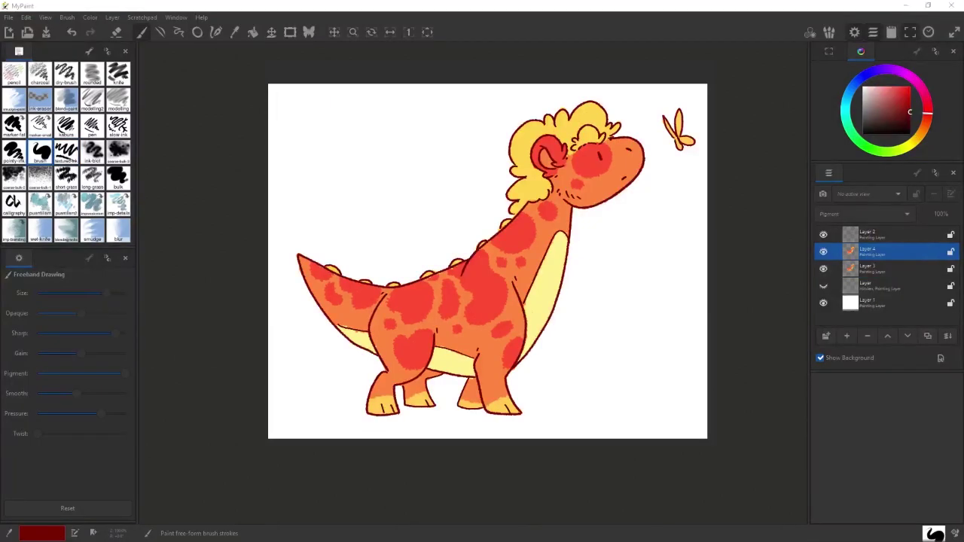
- Cover the creature and butterfly with dark red shading on Layer 4, using Burn blending at 56% opacity
{"action": "left_click", "coordinate": [865, 214]}
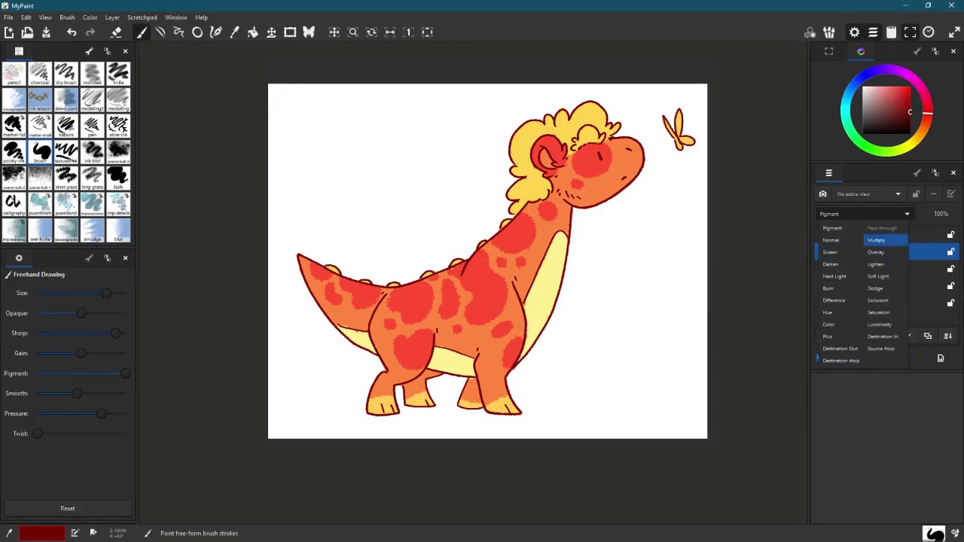
{"action": "left_click", "coordinate": [886, 276]}
{"action": "left_click_drag", "start_coordinate": [580, 135], "coordinate": [527, 189]}
{"action": "left_click_drag", "start_coordinate": [558, 245], "coordinate": [531, 350]}
{"action": "left_click_drag", "start_coordinate": [582, 110], "coordinate": [604, 110]}
{"action": "left_click_drag", "start_coordinate": [669, 121], "coordinate": [686, 143]}
{"action": "left_click", "coordinate": [941, 214]}
{"action": "left_click_drag", "start_coordinate": [941, 134], "coordinate": [941, 149]}
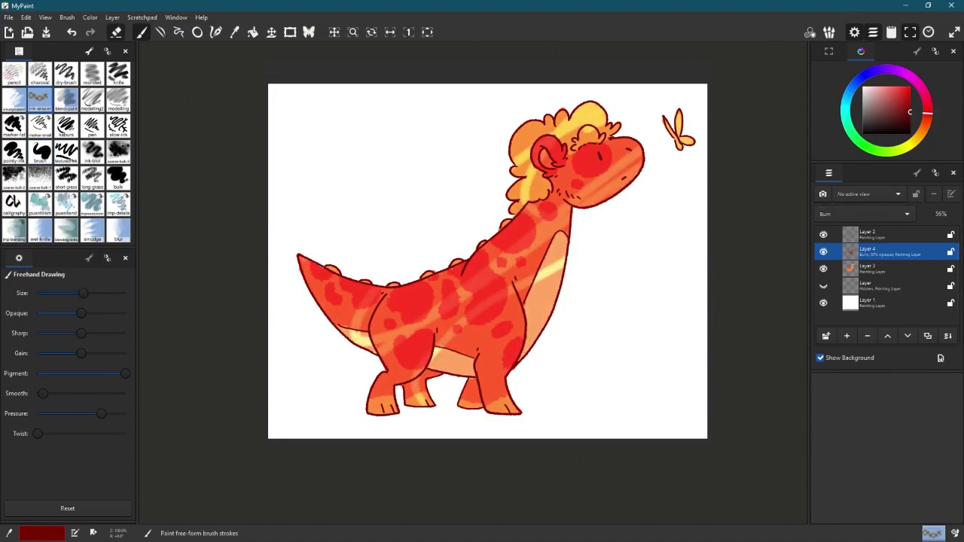
- Undo the trial erasing, lower the shading layer's opacity to 51%, and erase the shading from the mane's lit areas
{"action": "key", "text": "ctrl+z"}
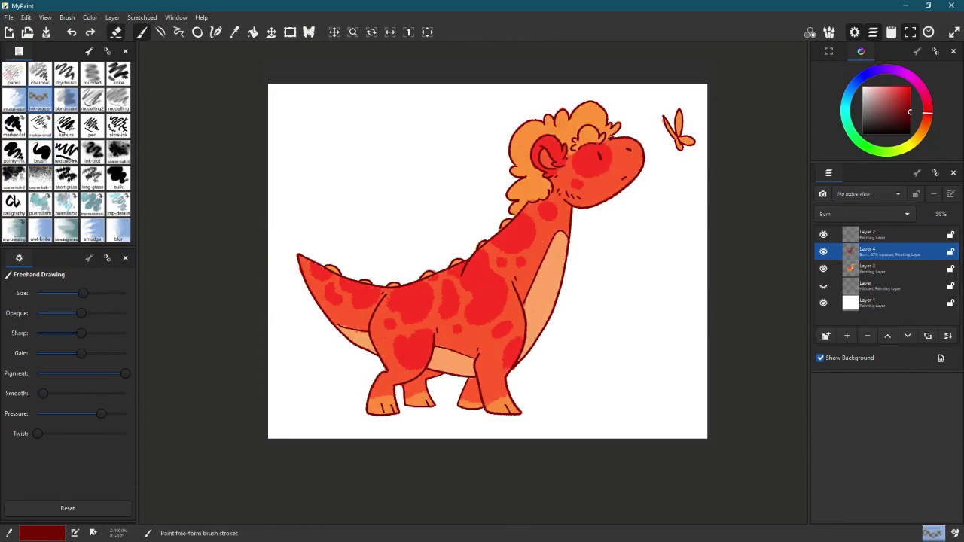
{"action": "left_click_drag", "start_coordinate": [941, 150], "coordinate": [941, 154]}
{"action": "mouse_move", "coordinate": [527, 166]}
{"action": "left_mouse_down"}
{"action": "mouse_move", "coordinate": [557, 120]}
{"action": "mouse_move", "coordinate": [595, 136]}
{"action": "left_mouse_up"}
{"action": "left_click_drag", "start_coordinate": [83, 293], "coordinate": [64, 293]}
{"action": "left_click_drag", "start_coordinate": [536, 133], "coordinate": [596, 119]}
{"action": "left_click_drag", "start_coordinate": [533, 166], "coordinate": [512, 197]}
{"action": "left_click_drag", "start_coordinate": [543, 185], "coordinate": [514, 211]}
- Erase the shading from the lit parts of the horn, face and muzzle with a larger eraser
{"action": "left_click_drag", "start_coordinate": [64, 293], "coordinate": [72, 293]}
{"action": "left_click_drag", "start_coordinate": [538, 147], "coordinate": [603, 156]}
{"action": "left_click_drag", "start_coordinate": [72, 293], "coordinate": [81, 293]}
{"action": "mouse_move", "coordinate": [566, 151]}
{"action": "left_mouse_down"}
{"action": "mouse_move", "coordinate": [614, 187]}
{"action": "mouse_move", "coordinate": [639, 188]}
{"action": "left_mouse_up"}
{"action": "left_click_drag", "start_coordinate": [565, 175], "coordinate": [607, 193]}
- Erase the shading from the lit areas of the neck, torso, hip and tail
{"action": "mouse_move", "coordinate": [488, 253]}
{"action": "left_mouse_down"}
{"action": "mouse_move", "coordinate": [470, 365]}
{"action": "mouse_move", "coordinate": [501, 373]}
{"action": "left_mouse_up"}
{"action": "mouse_move", "coordinate": [525, 211]}
{"action": "left_mouse_down"}
{"action": "mouse_move", "coordinate": [506, 268]}
{"action": "mouse_move", "coordinate": [528, 324]}
{"action": "mouse_move", "coordinate": [527, 290]}
{"action": "left_mouse_up"}
{"action": "left_click_drag", "start_coordinate": [422, 275], "coordinate": [399, 362]}
{"action": "left_click_drag", "start_coordinate": [400, 294], "coordinate": [407, 358]}
{"action": "mouse_move", "coordinate": [437, 339]}
{"action": "left_mouse_down"}
{"action": "mouse_move", "coordinate": [478, 320]}
{"action": "mouse_move", "coordinate": [437, 275]}
{"action": "left_mouse_up"}
{"action": "left_click_drag", "start_coordinate": [335, 267], "coordinate": [302, 294]}
{"action": "left_click_drag", "start_coordinate": [381, 267], "coordinate": [313, 316]}
- Erase the shading from the lit parts of the hind leg, belly, tail underside and feet
{"action": "left_click_drag", "start_coordinate": [380, 320], "coordinate": [391, 362]}
{"action": "left_click_drag", "start_coordinate": [437, 354], "coordinate": [471, 368]}
{"action": "left_click_drag", "start_coordinate": [350, 332], "coordinate": [372, 339]}
{"action": "left_click_drag", "start_coordinate": [489, 376], "coordinate": [512, 411]}
{"action": "left_click_drag", "start_coordinate": [385, 380], "coordinate": [388, 406]}
{"action": "left_click_drag", "start_coordinate": [422, 369], "coordinate": [390, 380]}
{"action": "mouse_move", "coordinate": [420, 382]}
{"action": "left_mouse_down"}
{"action": "mouse_move", "coordinate": [428, 402]}
{"action": "mouse_move", "coordinate": [462, 401]}
{"action": "left_mouse_up"}
- Erase the shading from the butterfly and clean up the remaining lit areas in the mane and around the horn
{"action": "left_click_drag", "start_coordinate": [680, 112], "coordinate": [693, 143]}
{"action": "left_click_drag", "start_coordinate": [666, 122], "coordinate": [673, 134]}
{"action": "left_click_drag", "start_coordinate": [558, 137], "coordinate": [603, 124]}
{"action": "left_click_drag", "start_coordinate": [538, 179], "coordinate": [538, 199]}
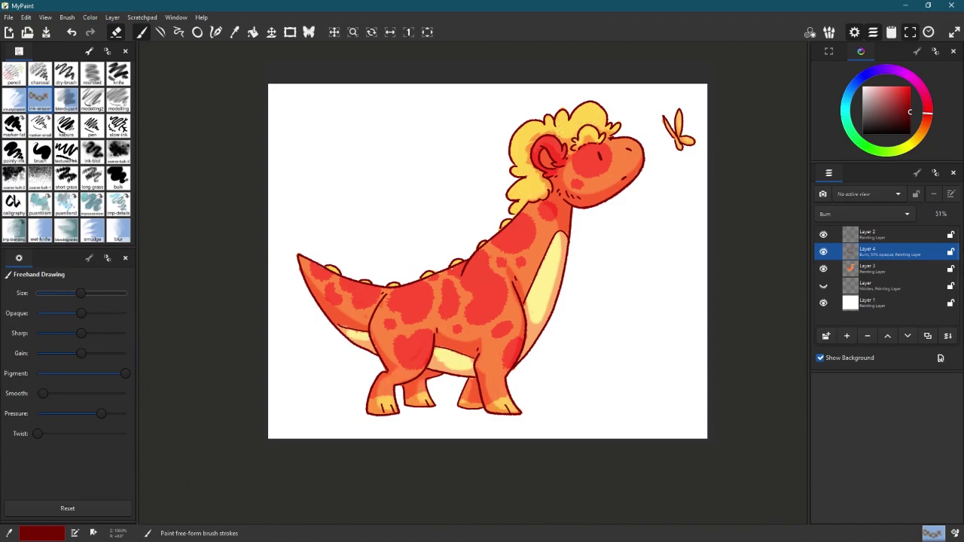
{"action": "left_click_drag", "start_coordinate": [528, 134], "coordinate": [551, 162]}
- Add a highlight layer above the shading with Screen blending and 62% opacity
{"action": "left_click", "coordinate": [846, 336]}
{"action": "left_click", "coordinate": [865, 214]}
{"action": "left_click", "coordinate": [830, 251]}
{"action": "left_click", "coordinate": [865, 214]}
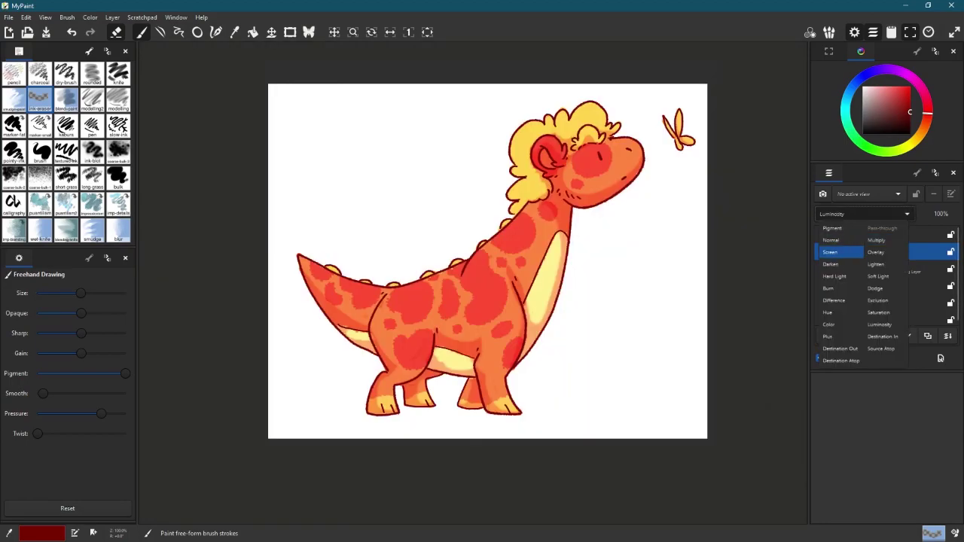
{"action": "left_click", "coordinate": [831, 251]}
{"action": "left_click_drag", "start_coordinate": [942, 214], "coordinate": [928, 214]}
- Pick a bright yellow paint colour and switch from the ink eraser to the textured ink brush
{"action": "key", "text": "d"}
{"action": "key", "text": "d"}
{"action": "key", "text": "d"}
{"action": "left_click", "coordinate": [912, 142]}
{"action": "left_click", "coordinate": [904, 86]}
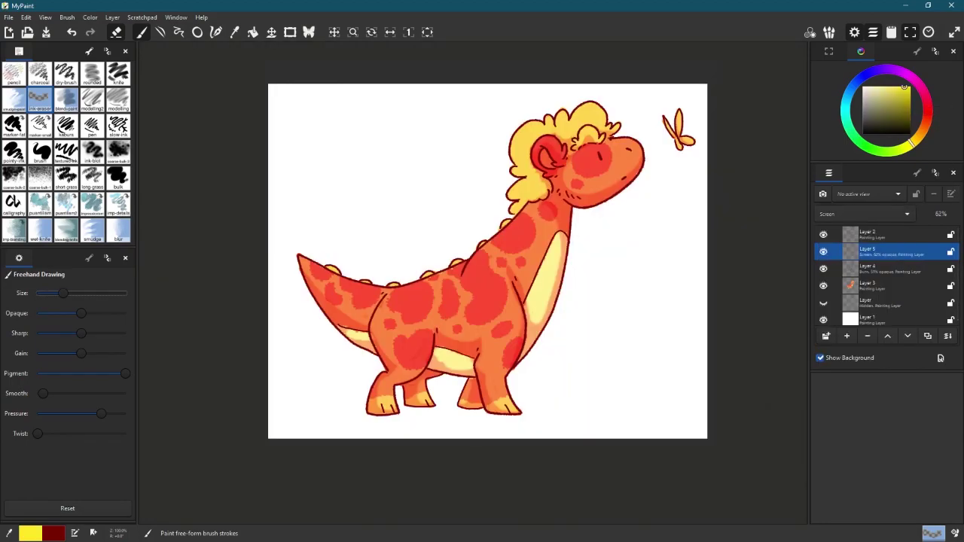
{"action": "left_click_drag", "start_coordinate": [63, 293], "coordinate": [91, 293]}
{"action": "key", "text": "ctrl+z"}
{"action": "left_click", "coordinate": [66, 153]}
- Test a yellow stroke across the torso under different blending modes and set the highlight layer to Dodge
{"action": "left_click", "coordinate": [865, 214]}
{"action": "left_click", "coordinate": [831, 176]}
{"action": "left_click", "coordinate": [67, 18]}
{"action": "mouse_move", "coordinate": [103, 140]}
{"action": "left_click", "coordinate": [219, 139]}
{"action": "mouse_move", "coordinate": [406, 295]}
{"action": "left_mouse_down"}
{"action": "mouse_move", "coordinate": [456, 299]}
{"action": "mouse_move", "coordinate": [528, 282]}
{"action": "left_mouse_up"}
{"action": "left_click", "coordinate": [865, 214]}
{"action": "left_click", "coordinate": [836, 288]}
{"action": "key", "text": "Up"}
{"action": "key", "text": "Up"}
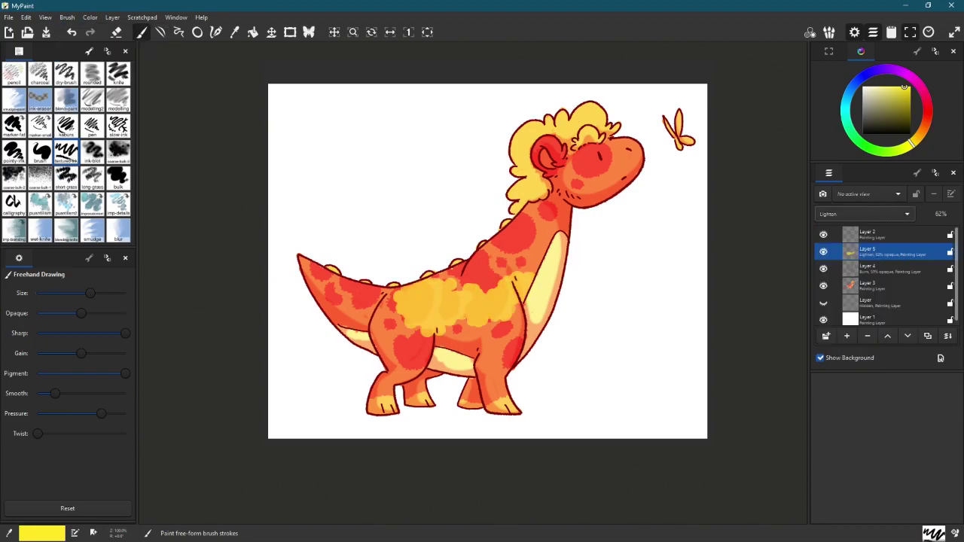
- With a smaller brush in pale yellow, paint highlights on the shoulder crease, curled horn, face and mane
{"action": "left_click", "coordinate": [55, 293]}
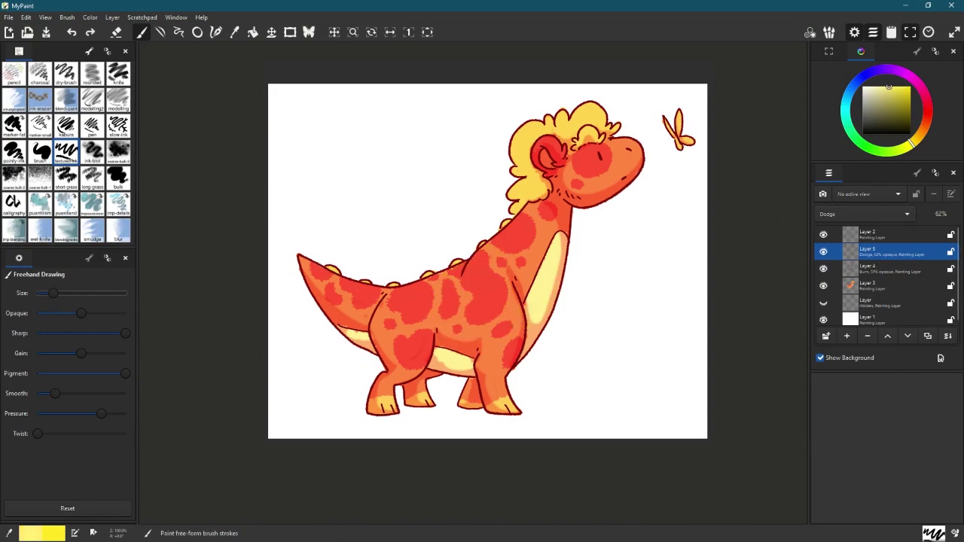
{"action": "left_click_drag", "start_coordinate": [529, 203], "coordinate": [464, 284]}
{"action": "left_click_drag", "start_coordinate": [467, 277], "coordinate": [467, 294]}
{"action": "left_click_drag", "start_coordinate": [473, 283], "coordinate": [474, 297]}
{"action": "left_click_drag", "start_coordinate": [563, 147], "coordinate": [564, 157]}
{"action": "left_click_drag", "start_coordinate": [560, 139], "coordinate": [533, 161]}
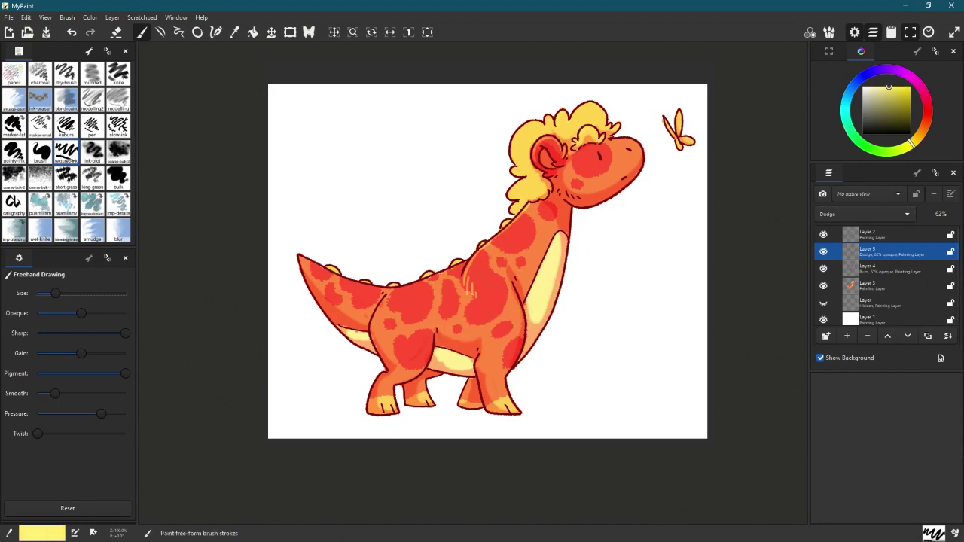
{"action": "left_click_drag", "start_coordinate": [532, 123], "coordinate": [512, 197]}
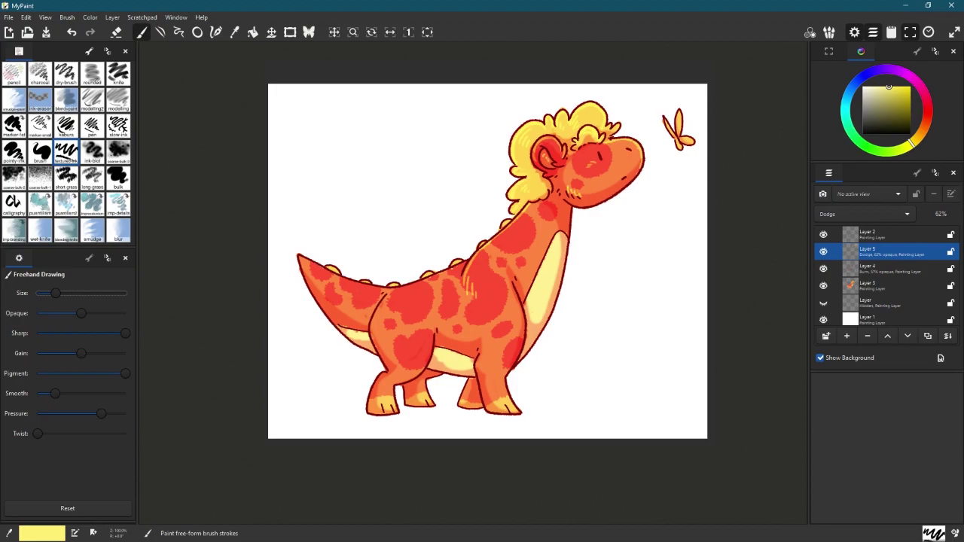
- Paint pale yellow highlight lines along the shoulder, back, hip, front foot, tail and back of the neck
{"action": "mouse_move", "coordinate": [523, 264]}
{"action": "left_mouse_down"}
{"action": "mouse_move", "coordinate": [500, 327]}
{"action": "mouse_move", "coordinate": [493, 276]}
{"action": "left_mouse_up"}
{"action": "left_click_drag", "start_coordinate": [387, 292], "coordinate": [467, 261]}
{"action": "mouse_move", "coordinate": [399, 291]}
{"action": "left_mouse_down"}
{"action": "mouse_move", "coordinate": [372, 331]}
{"action": "mouse_move", "coordinate": [384, 310]}
{"action": "left_mouse_up"}
{"action": "key", "text": "ctrl+z"}
{"action": "left_click_drag", "start_coordinate": [511, 381], "coordinate": [505, 405]}
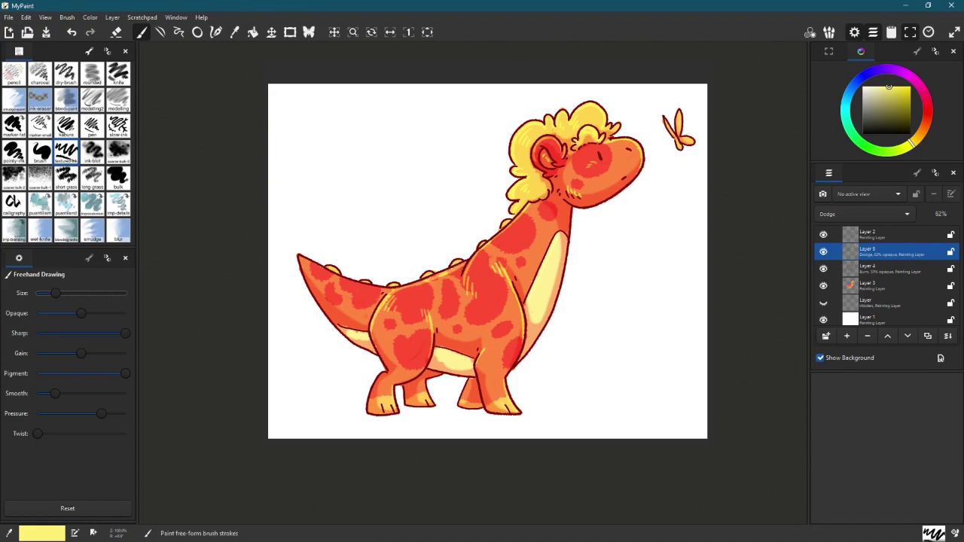
{"action": "mouse_move", "coordinate": [391, 290]}
{"action": "left_mouse_down"}
{"action": "mouse_move", "coordinate": [301, 258]}
{"action": "mouse_move", "coordinate": [309, 270]}
{"action": "left_mouse_up"}
{"action": "left_click_drag", "start_coordinate": [518, 218], "coordinate": [490, 250]}
{"action": "left_click_drag", "start_coordinate": [533, 213], "coordinate": [527, 221]}
- Adjust the highlight layer's opacity
{"action": "left_click", "coordinate": [941, 214]}
{"action": "left_click_drag", "start_coordinate": [941, 145], "coordinate": [940, 156]}
{"action": "key", "text": "Escape"}
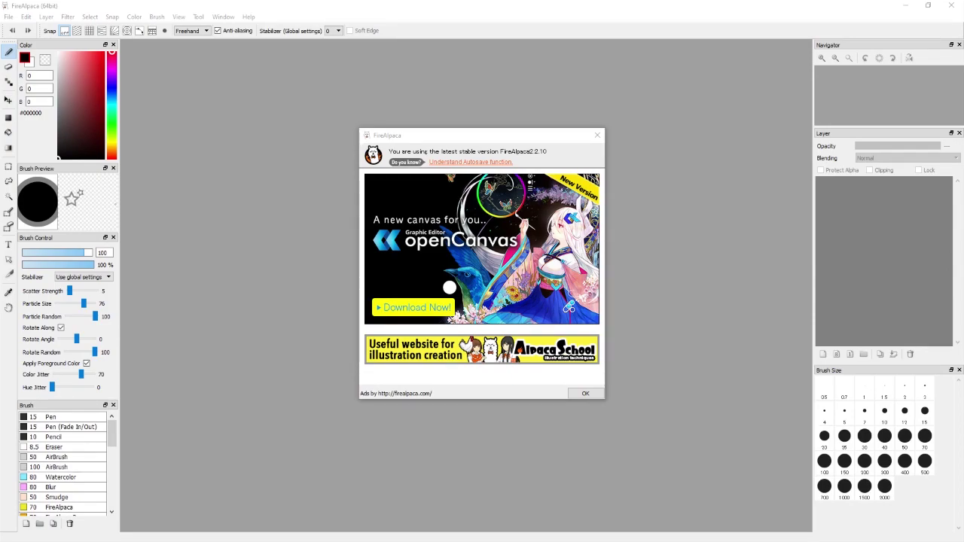
- Switch to FireAlpaca, dismiss the startup window and create a new 900 × 900 pixel image
{"action": "key", "text": "Return"}
{"action": "key", "text": "ctrl+n"}
{"action": "type", "text": "900"}
{"action": "key", "text": "Tab"}
{"action": "key", "text": "Tab"}
{"action": "type", "text": "900"}
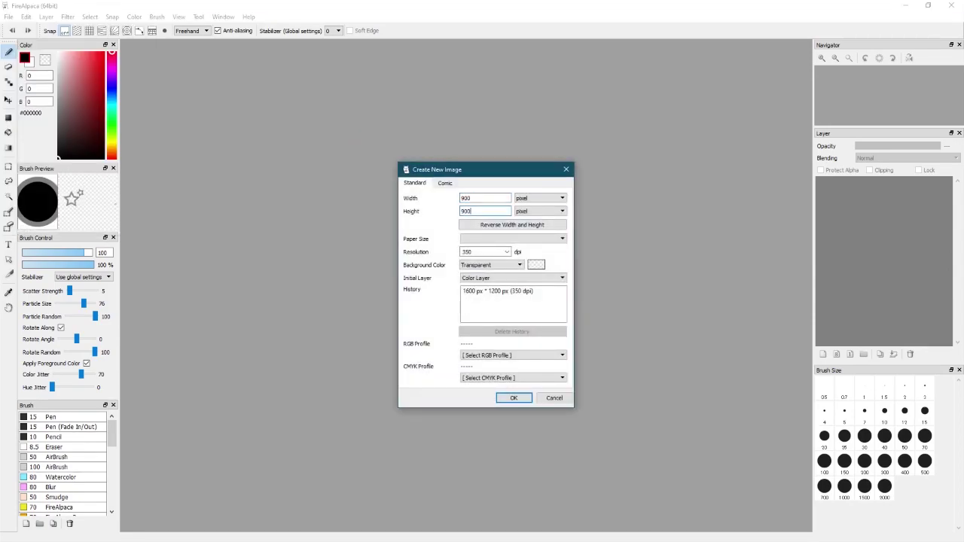
{"action": "key", "text": "Return"}
- Swap to white as the active colour and add a new layer above the white background layer
{"action": "key", "text": "x"}
{"action": "key", "text": "g"}
{"action": "key", "text": "ctrl+shift+n"}
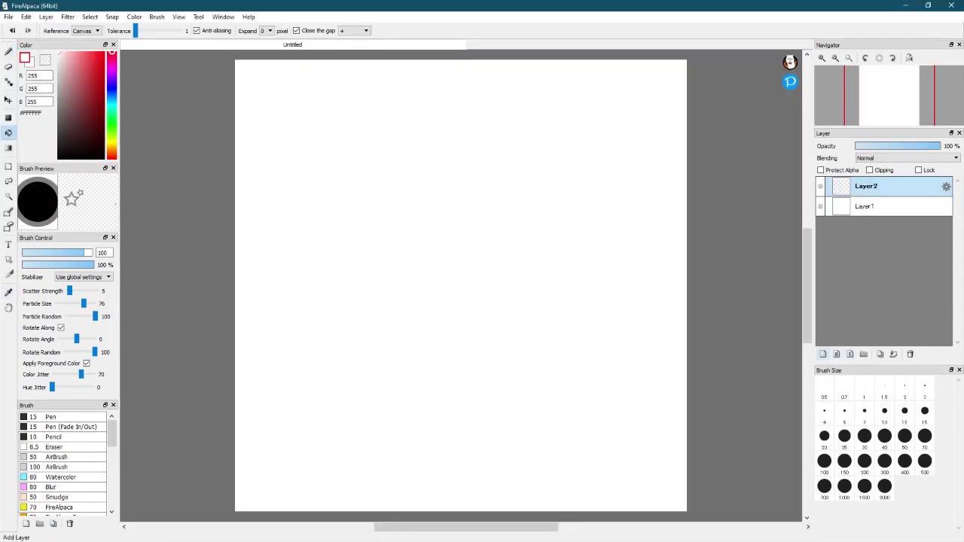
- Set up the Pencil brush at size 7.2 in pale lavender #E8CAFF for sketching
{"action": "key", "text": "ctrl+minus"}
{"action": "left_click", "coordinate": [54, 436]}
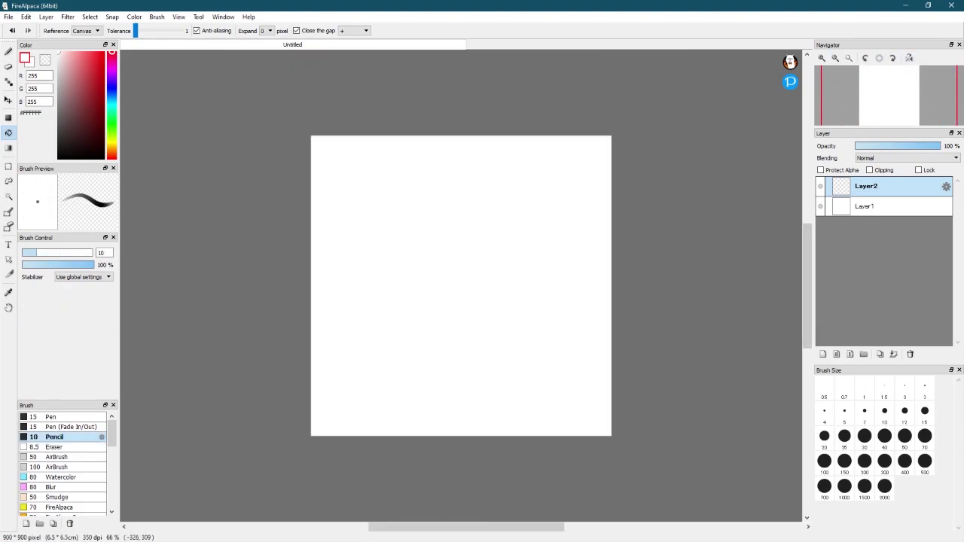
{"action": "key", "text": "b"}
{"action": "mouse_move", "coordinate": [425, 222]}
{"action": "left_mouse_down"}
{"action": "mouse_move", "coordinate": [392, 301]}
{"action": "mouse_move", "coordinate": [452, 316]}
{"action": "left_mouse_up"}
{"action": "key", "text": "ctrl+z"}
{"action": "key", "text": "bracketleft"}
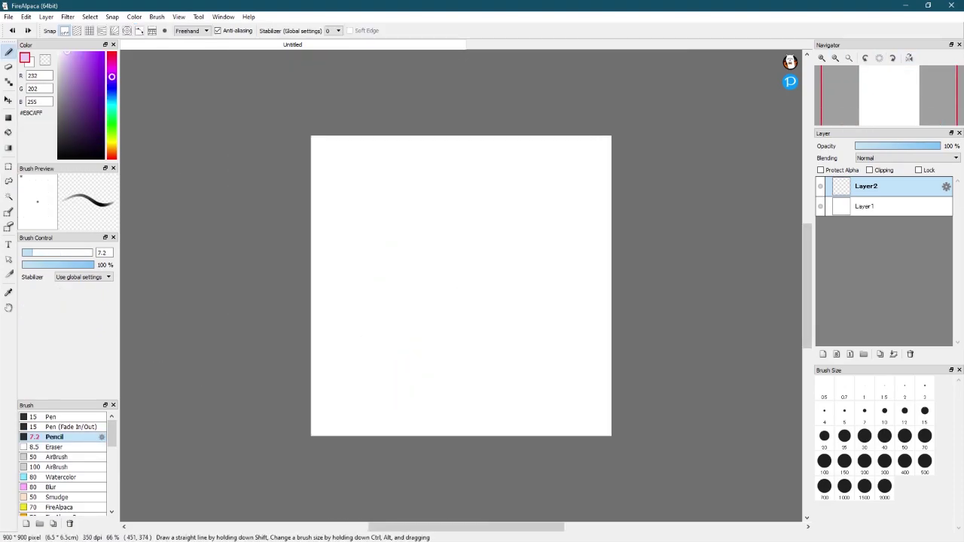
- Sketch the creature's round head, long neck, chest, torso and hind legs in loose lavender lines
{"action": "key", "text": "ctrl+plus"}
{"action": "mouse_move", "coordinate": [383, 170]}
{"action": "left_mouse_down"}
{"action": "mouse_move", "coordinate": [396, 191]}
{"action": "mouse_move", "coordinate": [397, 292]}
{"action": "left_mouse_up"}
{"action": "left_click_drag", "start_coordinate": [379, 215], "coordinate": [341, 290]}
{"action": "left_click_drag", "start_coordinate": [338, 303], "coordinate": [388, 371]}
{"action": "left_click_drag", "start_coordinate": [398, 283], "coordinate": [516, 298]}
{"action": "left_click_drag", "start_coordinate": [380, 366], "coordinate": [458, 336]}
{"action": "left_click_drag", "start_coordinate": [386, 317], "coordinate": [411, 393]}
{"action": "left_click_drag", "start_coordinate": [336, 315], "coordinate": [369, 385]}
{"action": "left_click_drag", "start_coordinate": [421, 383], "coordinate": [433, 333]}
{"action": "left_click_drag", "start_coordinate": [540, 446], "coordinate": [514, 360]}
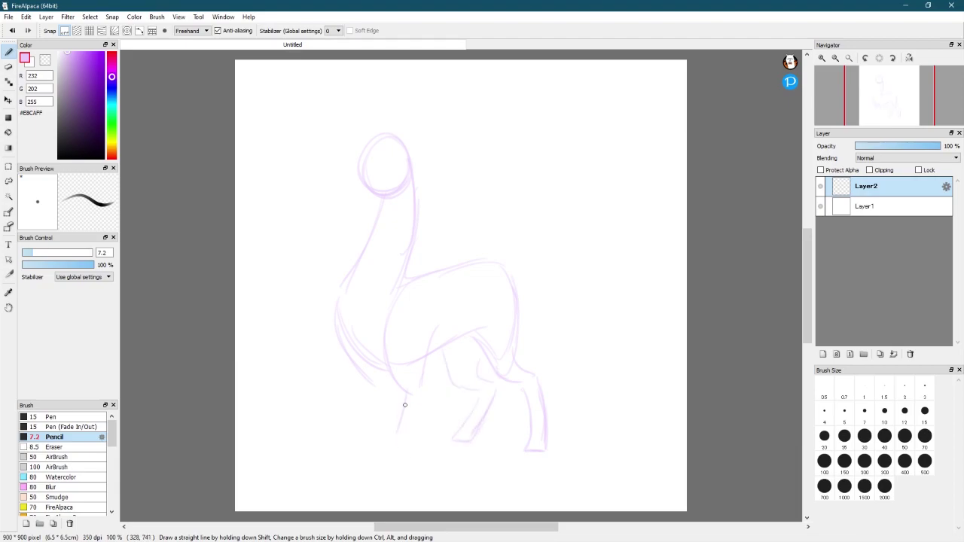
- Sketch the front legs, snout, ear, horn, flowing mane, chest tufts, spiked back and curved tail
{"action": "left_click_drag", "start_coordinate": [407, 444], "coordinate": [427, 374]}
{"action": "left_click_drag", "start_coordinate": [343, 435], "coordinate": [391, 374]}
{"action": "mouse_move", "coordinate": [514, 270]}
{"action": "left_mouse_down"}
{"action": "mouse_move", "coordinate": [642, 280]}
{"action": "mouse_move", "coordinate": [522, 358]}
{"action": "left_mouse_up"}
{"action": "left_click_drag", "start_coordinate": [413, 161], "coordinate": [415, 154]}
{"action": "mouse_move", "coordinate": [378, 129]}
{"action": "left_mouse_down"}
{"action": "mouse_move", "coordinate": [432, 162]}
{"action": "mouse_move", "coordinate": [351, 216]}
{"action": "mouse_move", "coordinate": [335, 268]}
{"action": "left_mouse_up"}
{"action": "left_click_drag", "start_coordinate": [389, 218], "coordinate": [384, 309]}
{"action": "left_click_drag", "start_coordinate": [440, 326], "coordinate": [475, 322]}
{"action": "key", "text": "e"}
{"action": "key", "text": "b"}
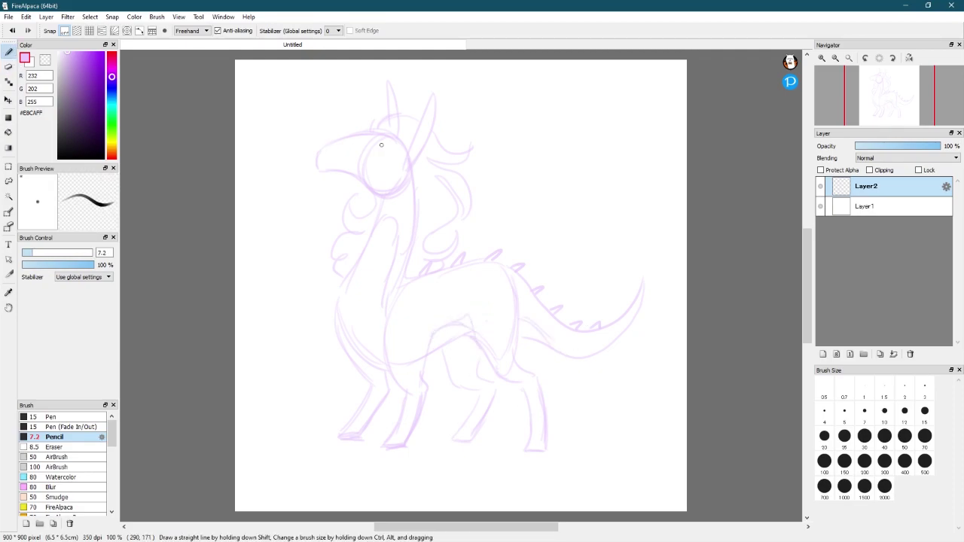
- Erase the construction circle from the head and sketch the eye and nostril
{"action": "key", "text": "e"}
{"action": "mouse_move", "coordinate": [354, 151]}
{"action": "left_mouse_down"}
{"action": "mouse_move", "coordinate": [395, 121]}
{"action": "mouse_move", "coordinate": [405, 196]}
{"action": "left_mouse_up"}
{"action": "left_click_drag", "start_coordinate": [393, 119], "coordinate": [400, 132]}
{"action": "key", "text": "b"}
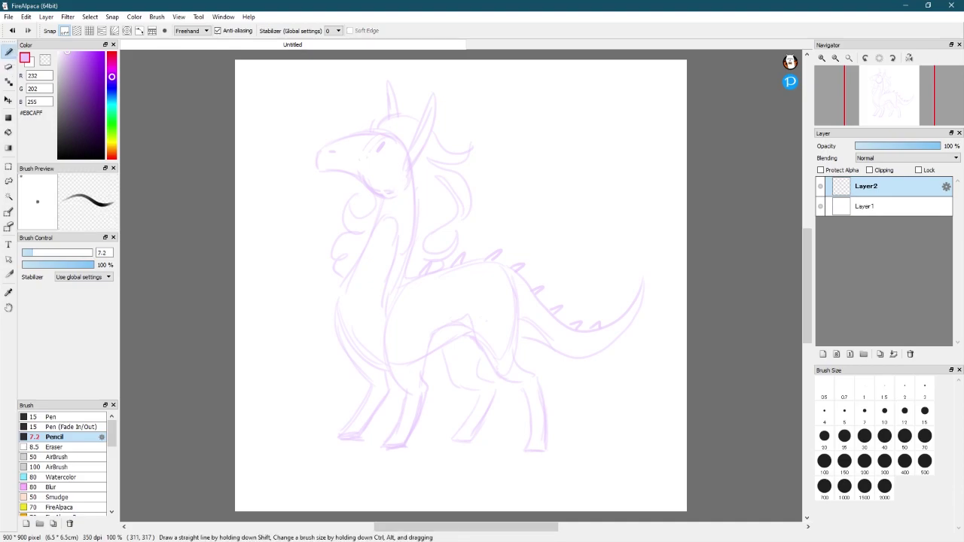
- Move the sketch slightly down the canvas and lower its layer opacity to 54%
{"action": "key", "text": "v"}
{"action": "left_click_drag", "start_coordinate": [552, 256], "coordinate": [553, 269]}
{"action": "left_click_drag", "start_coordinate": [939, 146], "coordinate": [885, 146]}
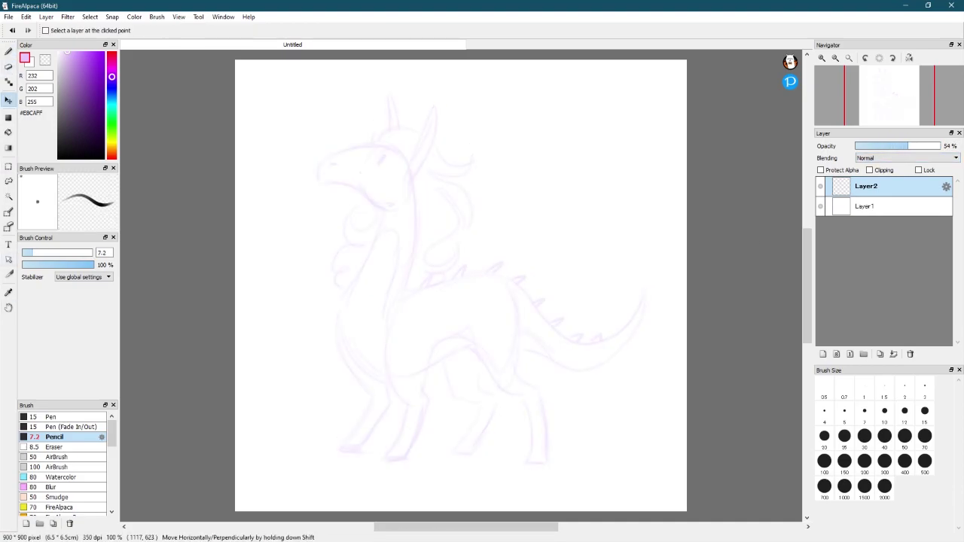
- Add a new layer for line art and set up a black Pen at size 5.4 with stabilizer 25
{"action": "left_click", "coordinate": [822, 354]}
{"action": "left_click", "coordinate": [51, 417]}
{"action": "key", "text": "b"}
{"action": "left_click_drag", "start_coordinate": [279, 376], "coordinate": [527, 226]}
{"action": "key", "text": "ctrl+z"}
{"action": "left_click_drag", "start_coordinate": [290, 286], "coordinate": [355, 176]}
{"action": "key", "text": "ctrl+z"}
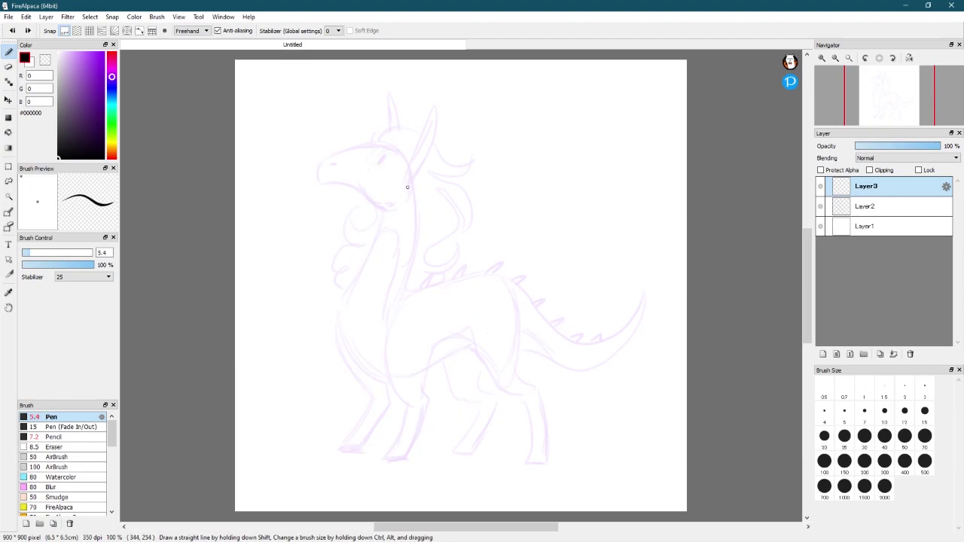
- Ink the pointed ear, eye, forelock and the flowing mane behind the head
{"action": "mouse_move", "coordinate": [407, 172]}
{"action": "left_mouse_down"}
{"action": "mouse_move", "coordinate": [440, 110]}
{"action": "mouse_move", "coordinate": [413, 167]}
{"action": "mouse_move", "coordinate": [437, 119]}
{"action": "left_mouse_up"}
{"action": "key", "text": "ctrl+z"}
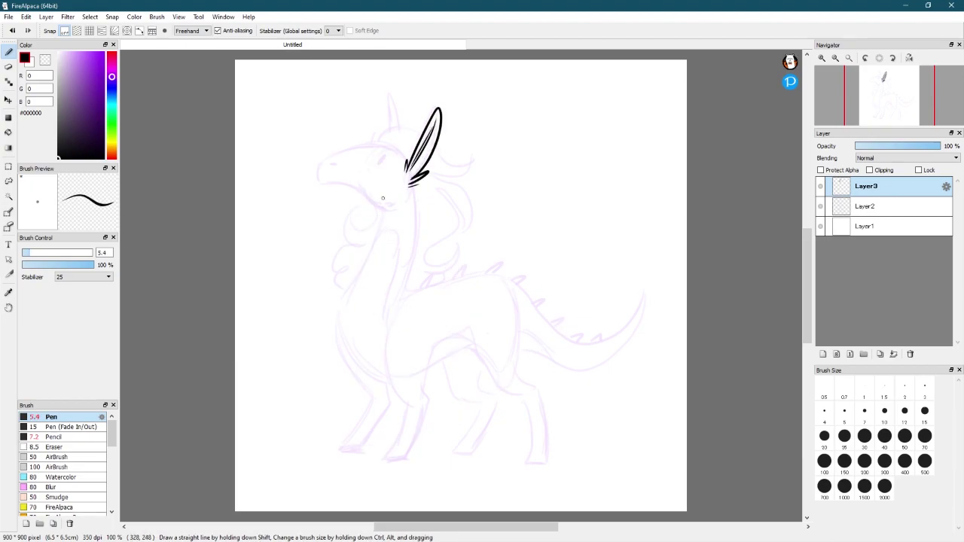
{"action": "left_click_drag", "start_coordinate": [376, 143], "coordinate": [407, 118]}
{"action": "left_click_drag", "start_coordinate": [460, 161], "coordinate": [454, 231]}
{"action": "left_click_drag", "start_coordinate": [458, 179], "coordinate": [431, 268]}
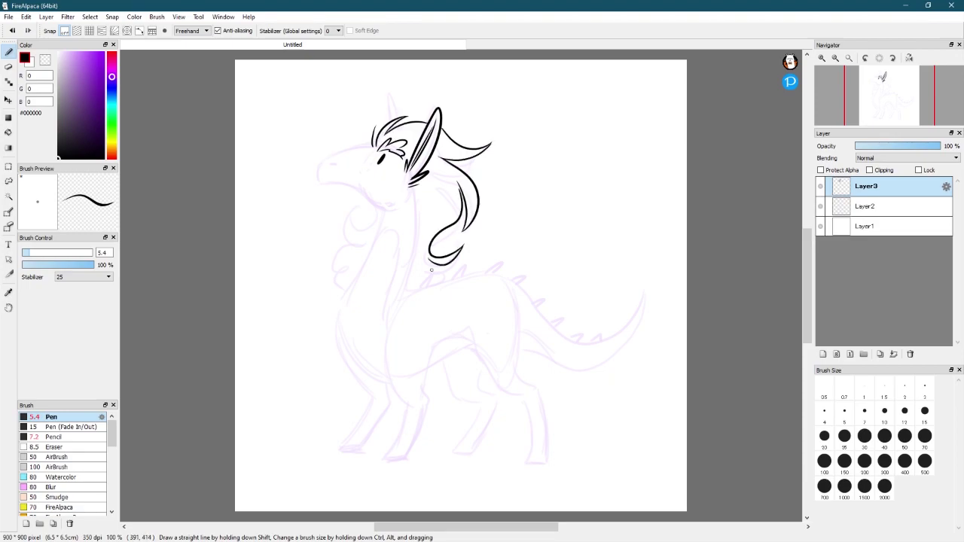
- Ink the snout, jaw, throat, chest, back of the neck, near front leg and belly line
{"action": "mouse_move", "coordinate": [355, 144]}
{"action": "left_mouse_down"}
{"action": "mouse_move", "coordinate": [401, 202]}
{"action": "mouse_move", "coordinate": [387, 383]}
{"action": "left_mouse_up"}
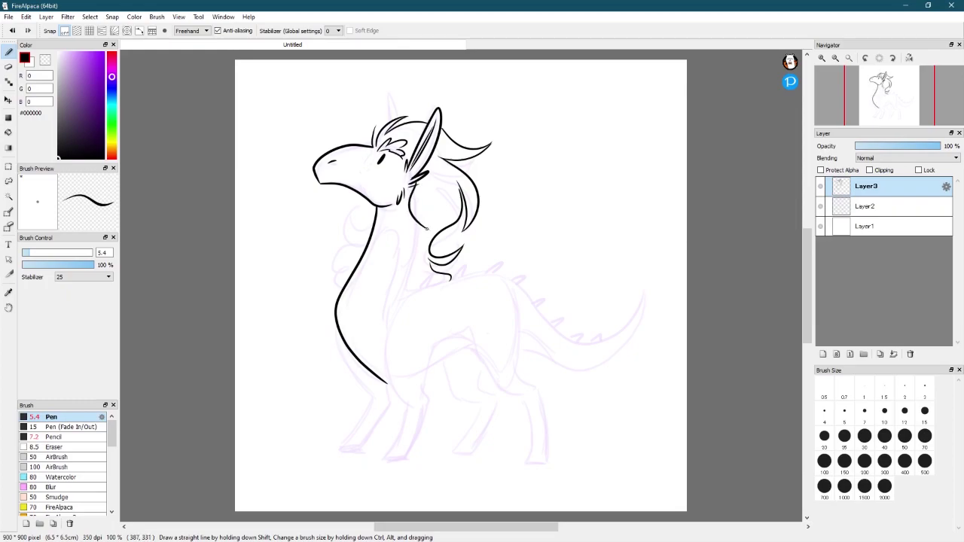
{"action": "left_click_drag", "start_coordinate": [414, 218], "coordinate": [427, 305]}
{"action": "mouse_move", "coordinate": [407, 301]}
{"action": "left_mouse_down"}
{"action": "mouse_move", "coordinate": [390, 337]}
{"action": "mouse_move", "coordinate": [379, 457]}
{"action": "mouse_move", "coordinate": [446, 349]}
{"action": "mouse_move", "coordinate": [473, 346]}
{"action": "left_mouse_up"}
- Ink the back line through to the tail tip and outline the near hind leg
{"action": "left_click_drag", "start_coordinate": [418, 292], "coordinate": [512, 281]}
{"action": "key", "text": "ctrl+z"}
{"action": "left_click_drag", "start_coordinate": [419, 291], "coordinate": [653, 284]}
{"action": "left_click_drag", "start_coordinate": [471, 348], "coordinate": [525, 397]}
{"action": "left_click_drag", "start_coordinate": [516, 301], "coordinate": [540, 382]}
{"action": "left_click_drag", "start_coordinate": [525, 397], "coordinate": [517, 458]}
{"action": "key", "text": "ctrl+z"}
{"action": "left_click_drag", "start_coordinate": [541, 382], "coordinate": [521, 458]}
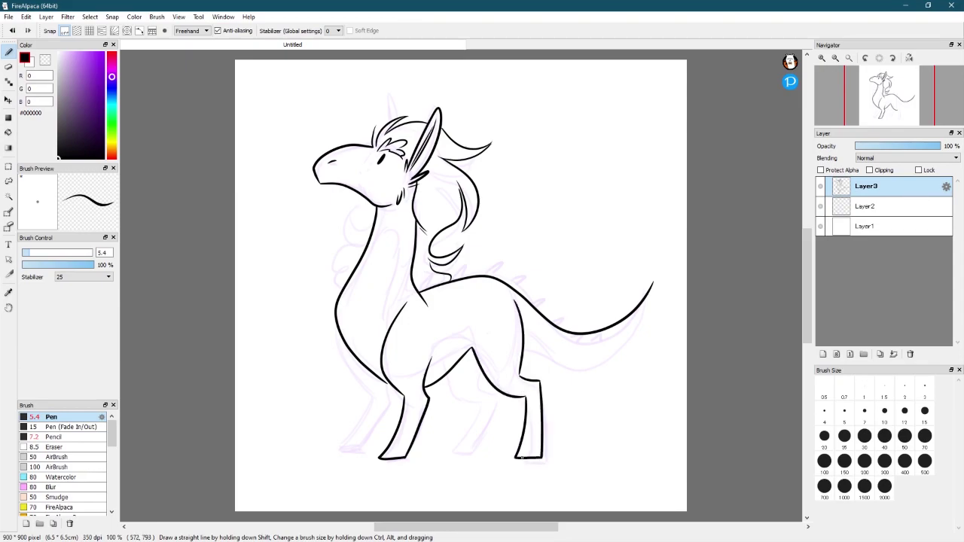
- Ink the far front and far hind legs and add toe lines to the feet
{"action": "mouse_move", "coordinate": [367, 385]}
{"action": "left_mouse_down"}
{"action": "mouse_move", "coordinate": [336, 450]}
{"action": "mouse_move", "coordinate": [372, 390]}
{"action": "left_mouse_up"}
{"action": "key", "text": "ctrl+z"}
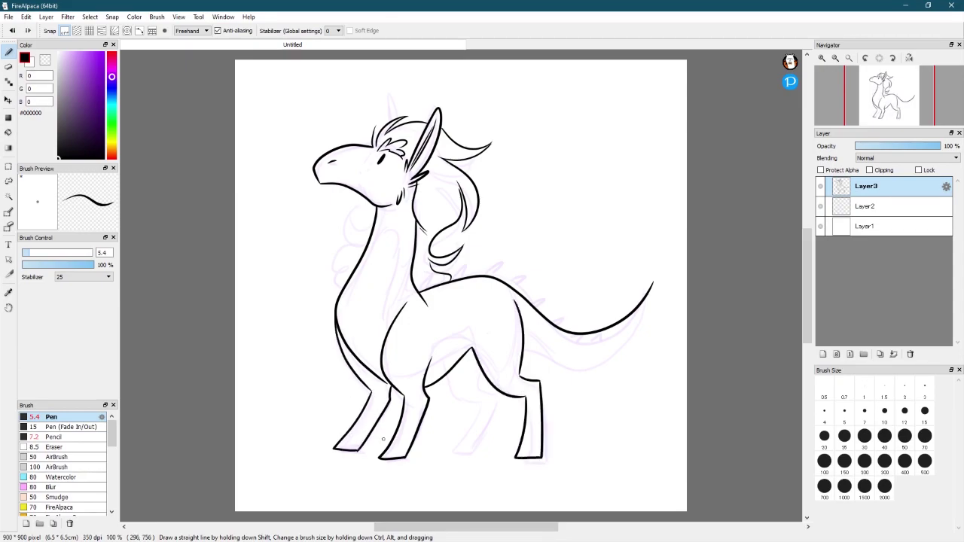
{"action": "left_click_drag", "start_coordinate": [451, 452], "coordinate": [480, 449]}
{"action": "left_click_drag", "start_coordinate": [483, 376], "coordinate": [479, 448]}
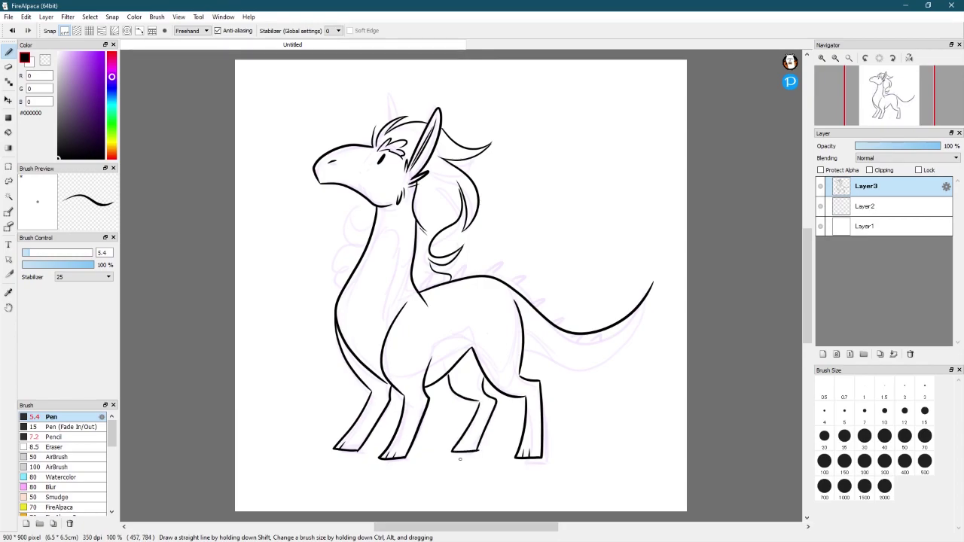
- Ink the chest plate edge, belly edge, underside of the tail and the spikes along the back
{"action": "left_click_drag", "start_coordinate": [397, 226], "coordinate": [385, 336]}
{"action": "left_click_drag", "start_coordinate": [429, 365], "coordinate": [462, 350]}
{"action": "mouse_move", "coordinate": [544, 363]}
{"action": "left_mouse_down"}
{"action": "mouse_move", "coordinate": [655, 283]}
{"action": "mouse_move", "coordinate": [531, 358]}
{"action": "mouse_move", "coordinate": [536, 349]}
{"action": "left_mouse_up"}
{"action": "key", "text": "ctrl+z"}
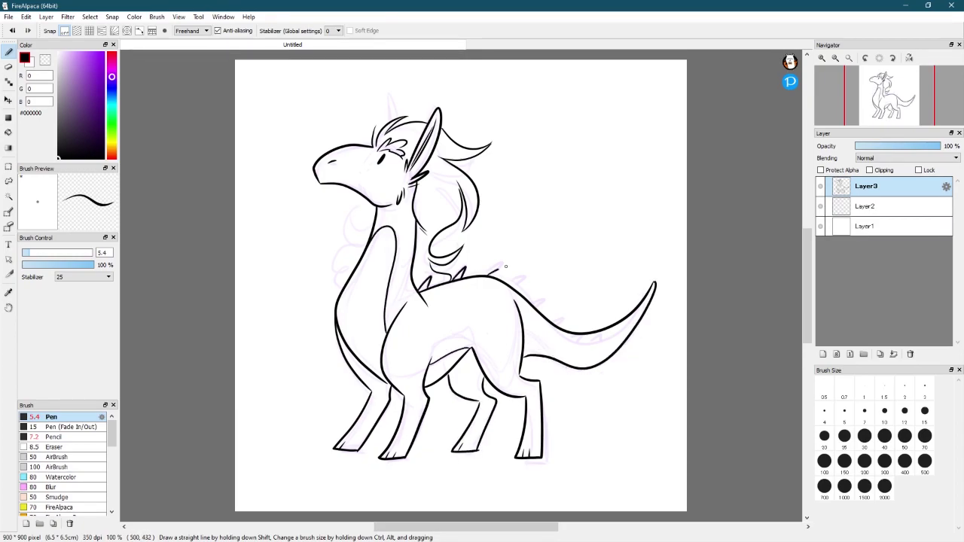
{"action": "key", "text": "ctrl+z"}
- Ink the curled chin beard, chest tufts, horn and small cheek marks
{"action": "left_click_drag", "start_coordinate": [369, 202], "coordinate": [354, 239]}
{"action": "left_click_drag", "start_coordinate": [361, 212], "coordinate": [331, 273]}
{"action": "left_click_drag", "start_coordinate": [386, 168], "coordinate": [384, 175]}
{"action": "left_click_drag", "start_coordinate": [392, 168], "coordinate": [389, 175]}
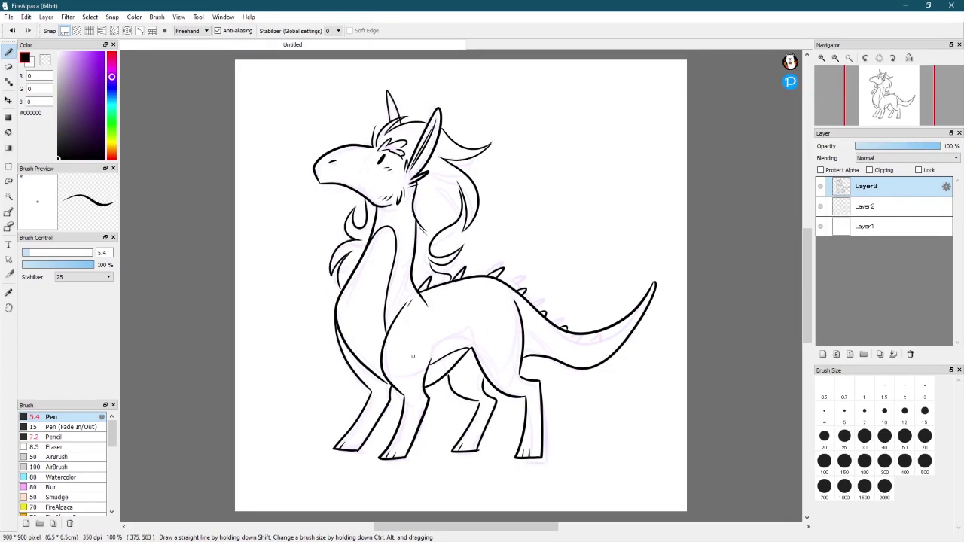
- Hide the sketch and add a colour layer beneath the line art, with the Pen set to size 12.1 in #E9CCFF
{"action": "left_click", "coordinate": [866, 207]}
{"action": "left_click", "coordinate": [823, 354]}
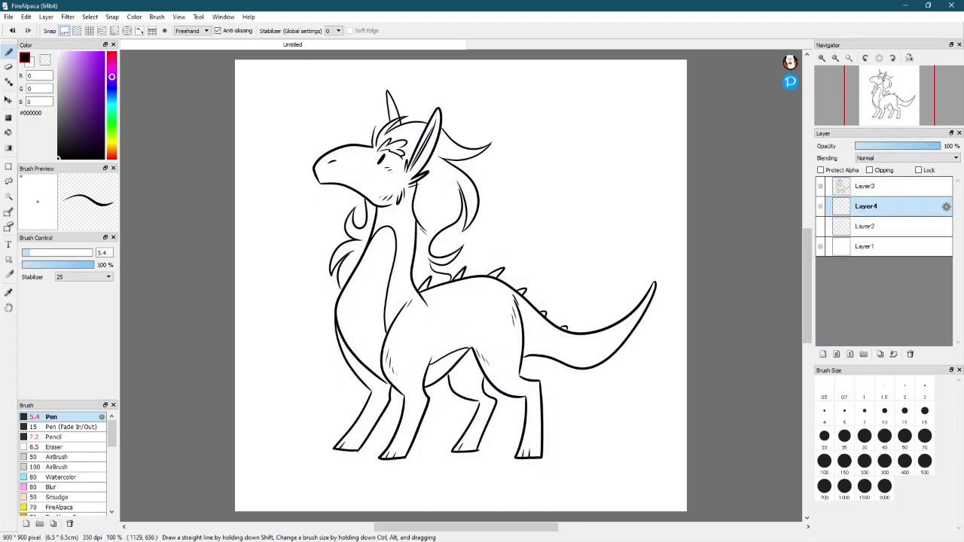
{"action": "left_click_drag", "start_coordinate": [405, 207], "coordinate": [393, 322]}
{"action": "key", "text": "ctrl+z"}
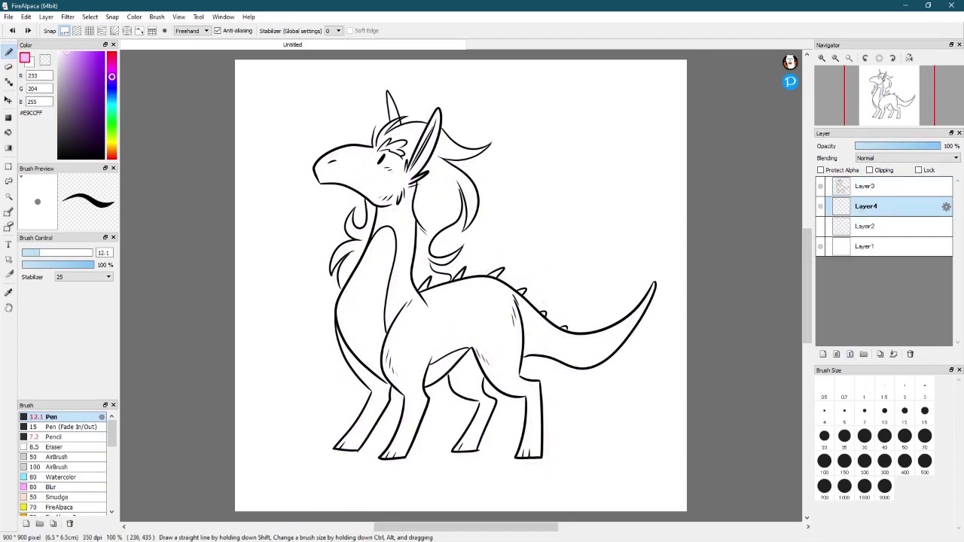
- Bucket-fill the creature's torso, horn, mane and chest tufts with light purple #E9CCFF
{"action": "key", "text": "g"}
{"action": "left_click", "coordinate": [365, 301]}
{"action": "key", "text": "ctrl+z"}
{"action": "left_click", "coordinate": [451, 324]}
{"action": "left_click", "coordinate": [392, 111]}
{"action": "left_click", "coordinate": [452, 211]}
{"action": "left_click", "coordinate": [350, 249]}
- Change the fill tool's gap-closing setting and fill the remaining chest, leg, tail, spike and mane areas light purple
{"action": "left_click", "coordinate": [354, 31]}
{"action": "left_click", "coordinate": [350, 57]}
{"action": "left_click", "coordinate": [362, 339]}
{"action": "left_click", "coordinate": [540, 351]}
{"action": "left_click", "coordinate": [496, 272]}
{"action": "left_click", "coordinate": [445, 257]}
{"action": "key", "text": "b"}
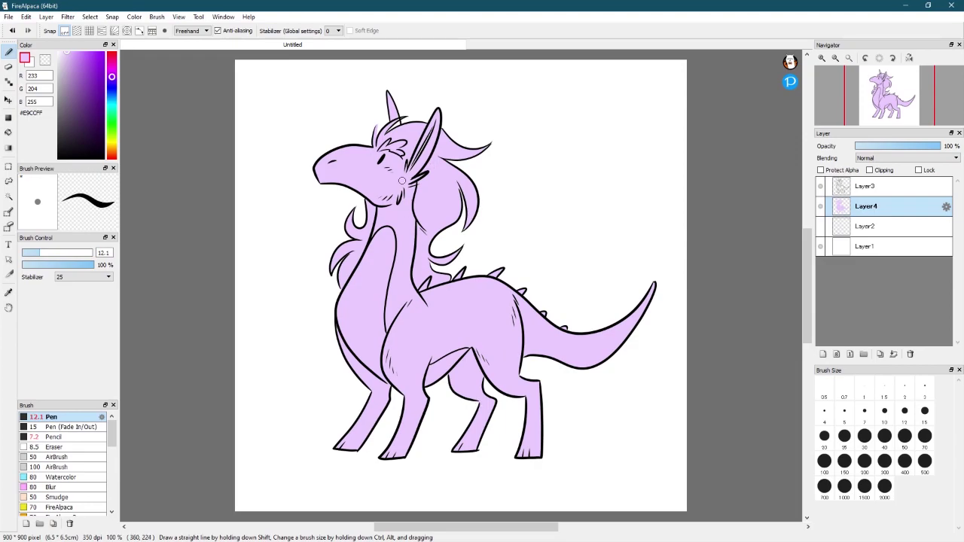
- Protect the colour layer's alpha and choose a medium violet, #9A69FF
{"action": "left_click", "coordinate": [821, 171]}
{"action": "left_click", "coordinate": [86, 52]}
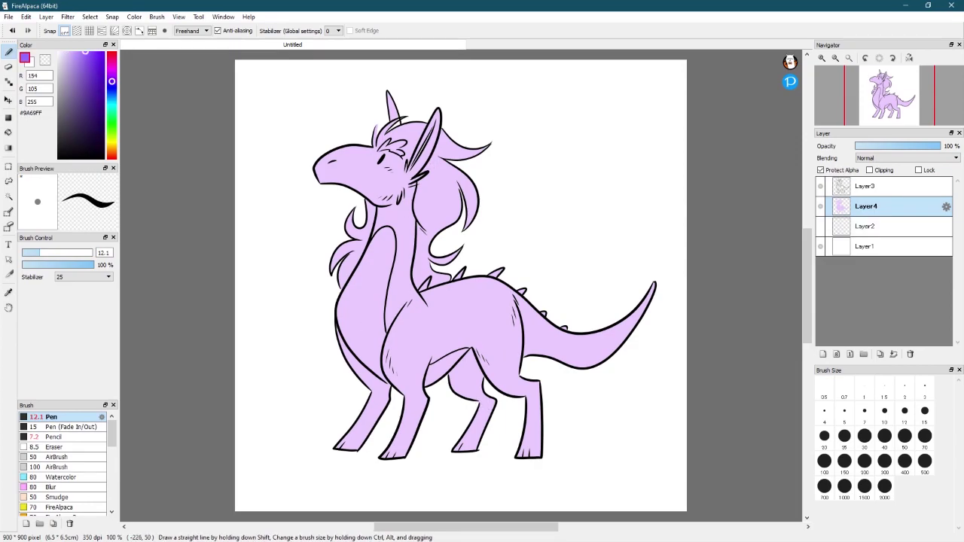
- Try out several special brushes, including Symmetry Rotate and Symmetry, with test strokes on the body
{"action": "scroll", "coordinate": [64, 460], "scroll_direction": "down", "scroll_amount": 10}
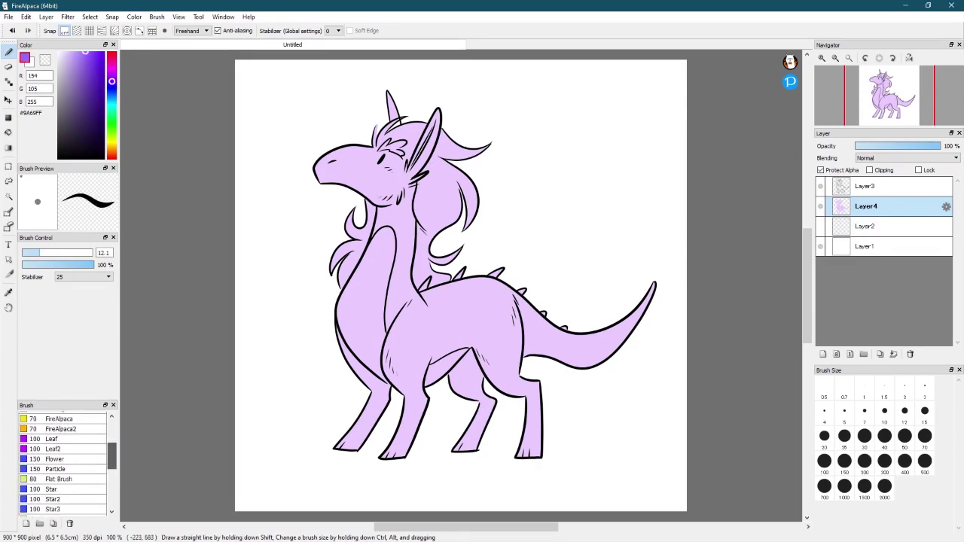
{"action": "left_click", "coordinate": [64, 492]}
{"action": "left_click_drag", "start_coordinate": [399, 324], "coordinate": [558, 343]}
{"action": "key", "text": "ctrl+z"}
{"action": "left_click", "coordinate": [72, 471]}
{"action": "mouse_move", "coordinate": [418, 320]}
{"action": "left_mouse_down"}
{"action": "mouse_move", "coordinate": [482, 361]}
{"action": "mouse_move", "coordinate": [447, 362]}
{"action": "mouse_move", "coordinate": [413, 331]}
{"action": "mouse_move", "coordinate": [427, 297]}
{"action": "left_mouse_up"}
{"action": "key", "text": "ctrl+z"}
{"action": "left_click", "coordinate": [73, 461]}
{"action": "key", "text": "ctrl+z"}
{"action": "left_click", "coordinate": [59, 451]}
{"action": "key", "text": "ctrl+z"}
- With the Fluffy brush at size 15 in violet #B591FF, paint vertical stripes across the torso, hip and shoulder
{"action": "left_click", "coordinate": [54, 441]}
{"action": "key", "text": "ctrl+z"}
{"action": "mouse_move", "coordinate": [435, 352]}
{"action": "left_mouse_down"}
{"action": "mouse_move", "coordinate": [422, 294]}
{"action": "mouse_move", "coordinate": [452, 348]}
{"action": "left_mouse_up"}
{"action": "left_click_drag", "start_coordinate": [455, 285], "coordinate": [461, 344]}
{"action": "mouse_move", "coordinate": [488, 281]}
{"action": "left_mouse_down"}
{"action": "mouse_move", "coordinate": [499, 359]}
{"action": "mouse_move", "coordinate": [482, 322]}
{"action": "mouse_move", "coordinate": [489, 354]}
{"action": "left_mouse_up"}
{"action": "left_click_drag", "start_coordinate": [504, 297], "coordinate": [518, 366]}
{"action": "mouse_move", "coordinate": [411, 291]}
{"action": "left_mouse_down"}
{"action": "mouse_move", "coordinate": [426, 378]}
{"action": "mouse_move", "coordinate": [402, 320]}
{"action": "left_mouse_up"}
{"action": "left_click_drag", "start_coordinate": [411, 363], "coordinate": [413, 385]}
{"action": "left_click_drag", "start_coordinate": [392, 366], "coordinate": [387, 378]}
- Paint diagonal violet #B591FF stripes down the neck and across the cheek
{"action": "left_click_drag", "start_coordinate": [416, 216], "coordinate": [392, 287]}
{"action": "left_click_drag", "start_coordinate": [406, 283], "coordinate": [398, 309]}
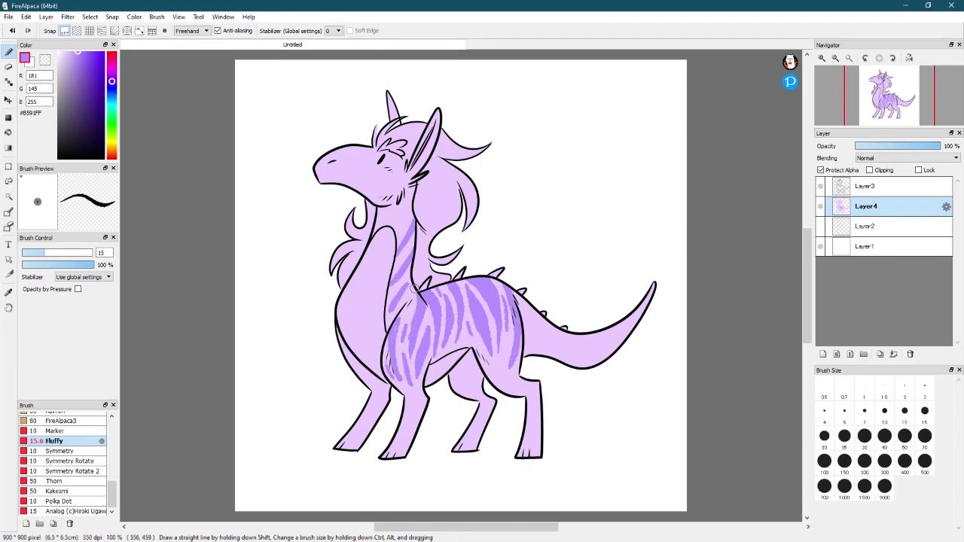
{"action": "left_click_drag", "start_coordinate": [413, 191], "coordinate": [396, 226]}
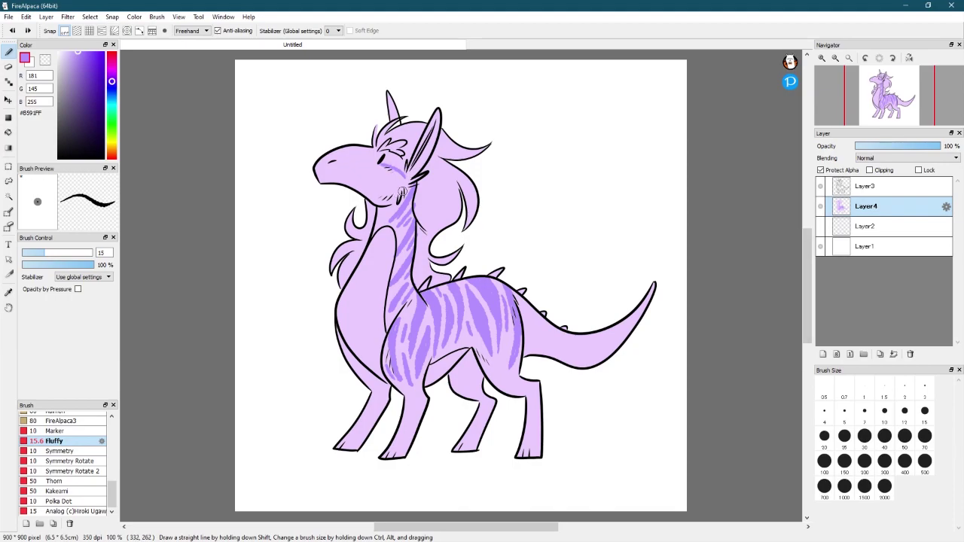
{"action": "left_click_drag", "start_coordinate": [392, 168], "coordinate": [374, 205]}
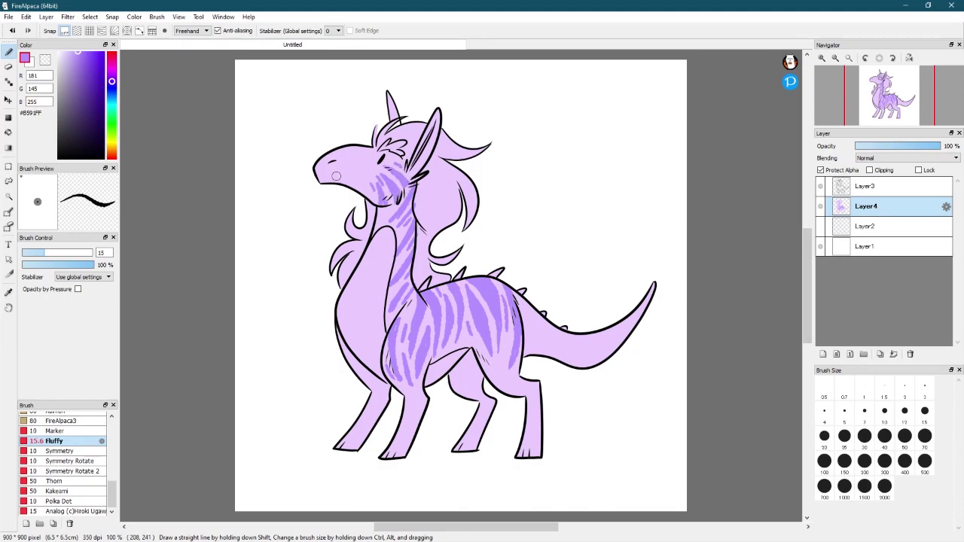
- Paint violet #B591FF stripes along the chest's lower edge, the hind leg and haunch, and down the tail
{"action": "left_click_drag", "start_coordinate": [336, 330], "coordinate": [366, 385]}
{"action": "left_click_drag", "start_coordinate": [503, 343], "coordinate": [502, 375]}
{"action": "left_click_drag", "start_coordinate": [520, 291], "coordinate": [515, 322]}
{"action": "left_click_drag", "start_coordinate": [496, 397], "coordinate": [491, 405]}
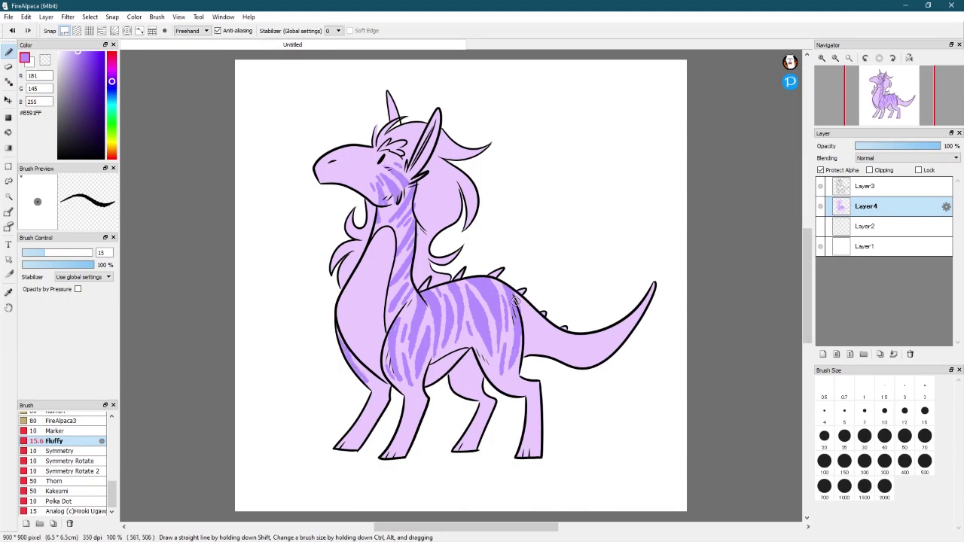
{"action": "mouse_move", "coordinate": [514, 287]}
{"action": "left_mouse_down"}
{"action": "mouse_move", "coordinate": [535, 345]}
{"action": "mouse_move", "coordinate": [550, 349]}
{"action": "left_mouse_up"}
{"action": "mouse_move", "coordinate": [536, 312]}
{"action": "left_mouse_down"}
{"action": "mouse_move", "coordinate": [541, 347]}
{"action": "mouse_move", "coordinate": [565, 354]}
{"action": "left_mouse_up"}
{"action": "left_click_drag", "start_coordinate": [604, 331], "coordinate": [619, 347]}
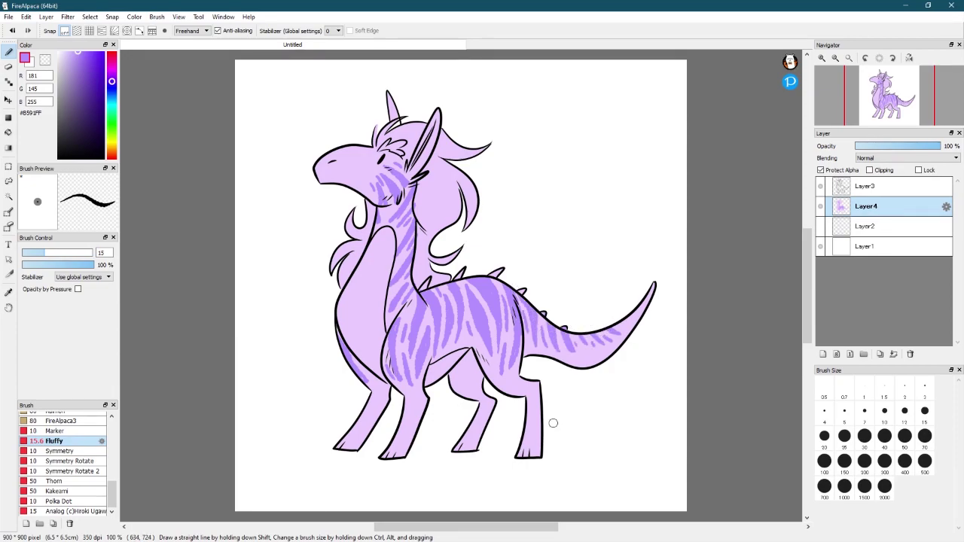
- Choose pale pink #FDDFFF and paint the dragon's four feet and muzzle with the Fluffy brush
{"action": "left_click", "coordinate": [112, 69]}
{"action": "left_click", "coordinate": [65, 52]}
{"action": "left_click_drag", "start_coordinate": [340, 444], "coordinate": [394, 454]}
{"action": "left_click", "coordinate": [62, 52]}
{"action": "left_click_drag", "start_coordinate": [457, 449], "coordinate": [473, 452]}
{"action": "left_click_drag", "start_coordinate": [515, 452], "coordinate": [539, 453]}
{"action": "mouse_move", "coordinate": [345, 161]}
{"action": "left_mouse_down"}
{"action": "mouse_move", "coordinate": [369, 167]}
{"action": "mouse_move", "coordinate": [386, 153]}
{"action": "mouse_move", "coordinate": [377, 169]}
{"action": "mouse_move", "coordinate": [372, 158]}
{"action": "mouse_move", "coordinate": [309, 175]}
{"action": "left_mouse_up"}
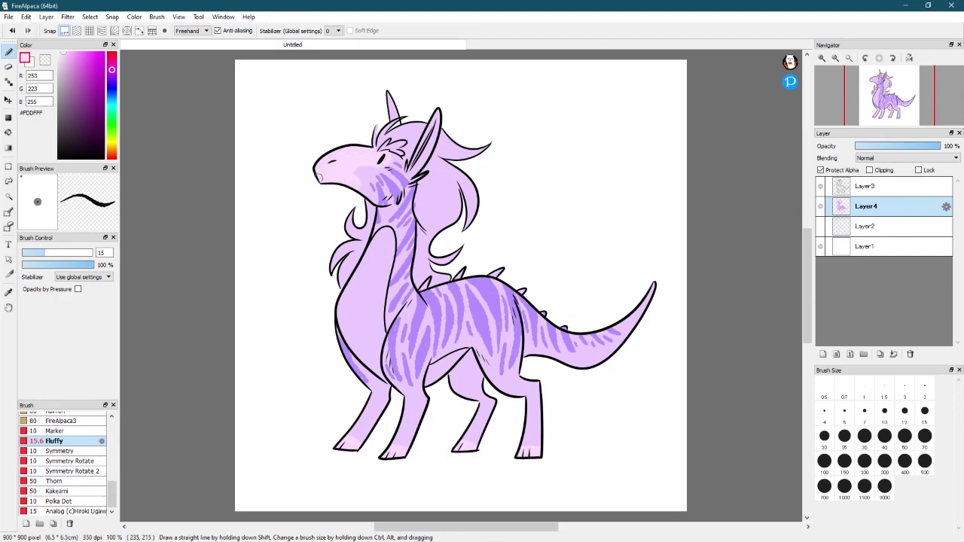
- Return to violet #B591FF and colour the inner ear and the horn
{"action": "left_click", "coordinate": [112, 81]}
{"action": "left_click", "coordinate": [77, 52]}
{"action": "left_click_drag", "start_coordinate": [405, 162], "coordinate": [410, 185]}
{"action": "left_click_drag", "start_coordinate": [437, 113], "coordinate": [411, 179]}
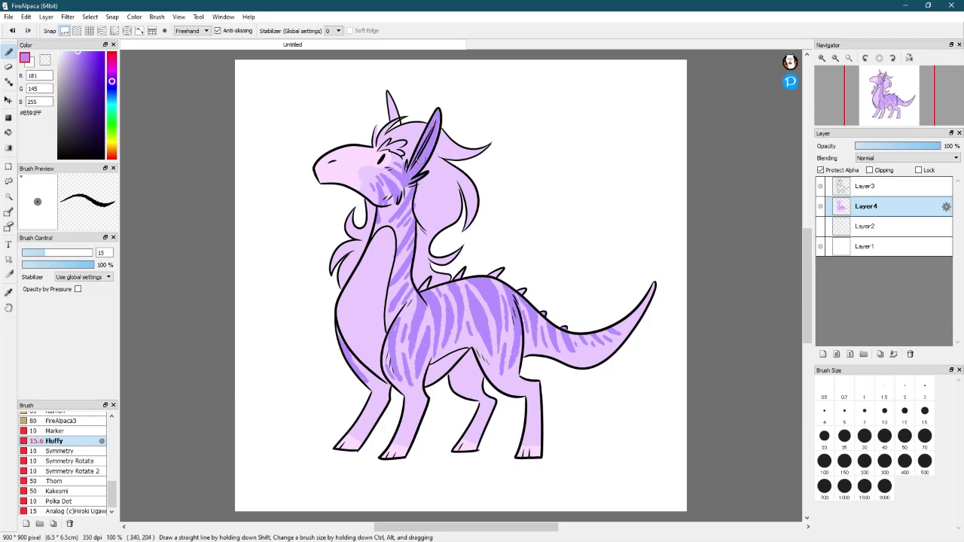
{"action": "left_click_drag", "start_coordinate": [388, 119], "coordinate": [400, 133]}
- Sample the muzzle's pale pink #FDDFFF and fill the chest plate and underbelly using the Pen brush at size 12
{"action": "left_click", "coordinate": [821, 170]}
{"action": "right_click", "coordinate": [343, 162]}
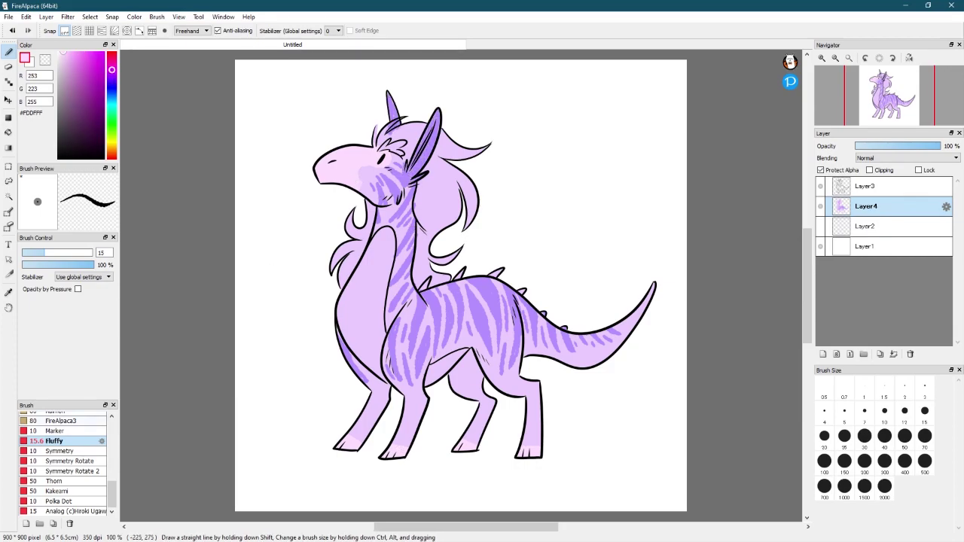
{"action": "left_click_drag", "start_coordinate": [112, 495], "coordinate": [112, 433]}
{"action": "left_click", "coordinate": [51, 417]}
{"action": "left_click_drag", "start_coordinate": [375, 244], "coordinate": [352, 292]}
{"action": "left_click_drag", "start_coordinate": [380, 248], "coordinate": [372, 310]}
{"action": "left_click_drag", "start_coordinate": [387, 231], "coordinate": [381, 335]}
{"action": "left_click_drag", "start_coordinate": [348, 280], "coordinate": [361, 346]}
{"action": "left_click_drag", "start_coordinate": [384, 335], "coordinate": [377, 384]}
{"action": "mouse_move", "coordinate": [354, 298]}
{"action": "left_mouse_down"}
{"action": "mouse_move", "coordinate": [350, 369]}
{"action": "mouse_move", "coordinate": [370, 350]}
{"action": "left_mouse_up"}
{"action": "left_click_drag", "start_coordinate": [431, 380], "coordinate": [456, 351]}
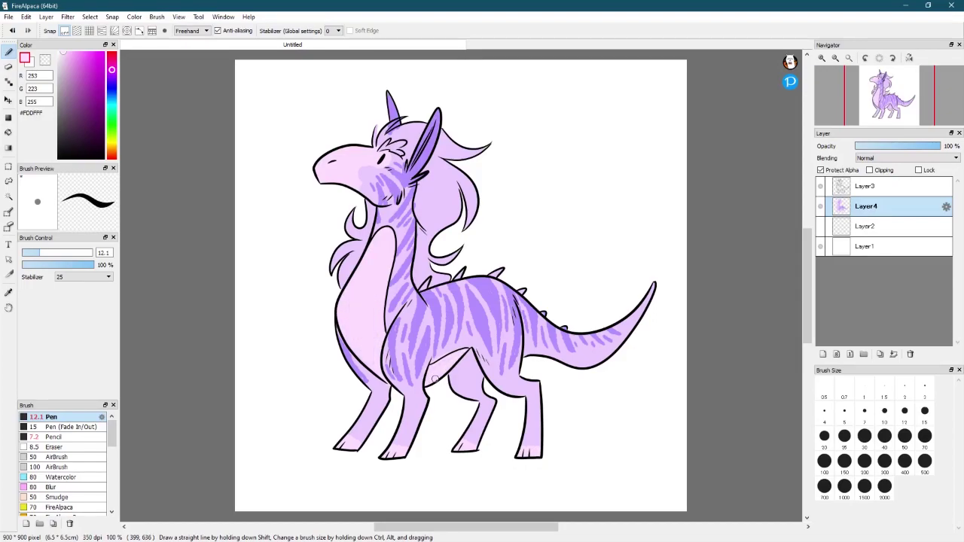
- Paint the mane, forelock and chest tufts light blue #8CBEFF with the Pen, and protect the layer's alpha
{"action": "left_click", "coordinate": [111, 95]}
{"action": "left_click_drag", "start_coordinate": [440, 211], "coordinate": [423, 148]}
{"action": "left_click", "coordinate": [78, 51]}
{"action": "mouse_move", "coordinate": [441, 239]}
{"action": "left_mouse_down"}
{"action": "mouse_move", "coordinate": [419, 191]}
{"action": "mouse_move", "coordinate": [431, 164]}
{"action": "mouse_move", "coordinate": [444, 192]}
{"action": "left_mouse_up"}
{"action": "mouse_move", "coordinate": [421, 226]}
{"action": "left_mouse_down"}
{"action": "mouse_move", "coordinate": [419, 286]}
{"action": "mouse_move", "coordinate": [445, 258]}
{"action": "mouse_move", "coordinate": [480, 151]}
{"action": "left_mouse_up"}
{"action": "mouse_move", "coordinate": [376, 148]}
{"action": "left_mouse_down"}
{"action": "mouse_move", "coordinate": [403, 116]}
{"action": "mouse_move", "coordinate": [426, 119]}
{"action": "left_mouse_up"}
{"action": "left_click_drag", "start_coordinate": [411, 159], "coordinate": [402, 143]}
{"action": "mouse_move", "coordinate": [373, 205]}
{"action": "left_mouse_down"}
{"action": "mouse_move", "coordinate": [343, 285]}
{"action": "mouse_move", "coordinate": [333, 270]}
{"action": "left_mouse_up"}
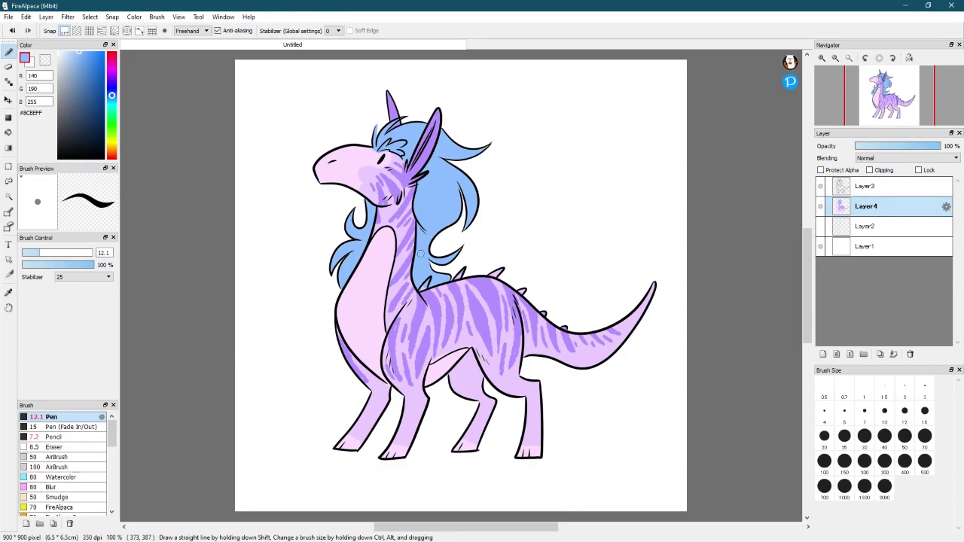
{"action": "left_click", "coordinate": [820, 170]}
- Select the mane with the Magic Wand, recolour it cyan #AFEFFF with a size 37 Pen, and deselect
{"action": "left_click", "coordinate": [421, 291], "text": "alt"}
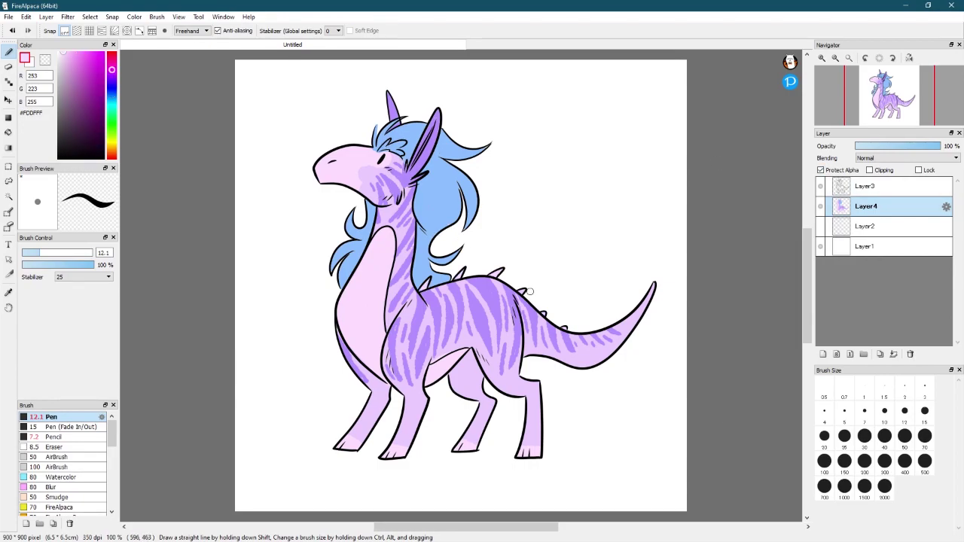
{"action": "key", "text": "w"}
{"action": "left_click", "coordinate": [448, 188]}
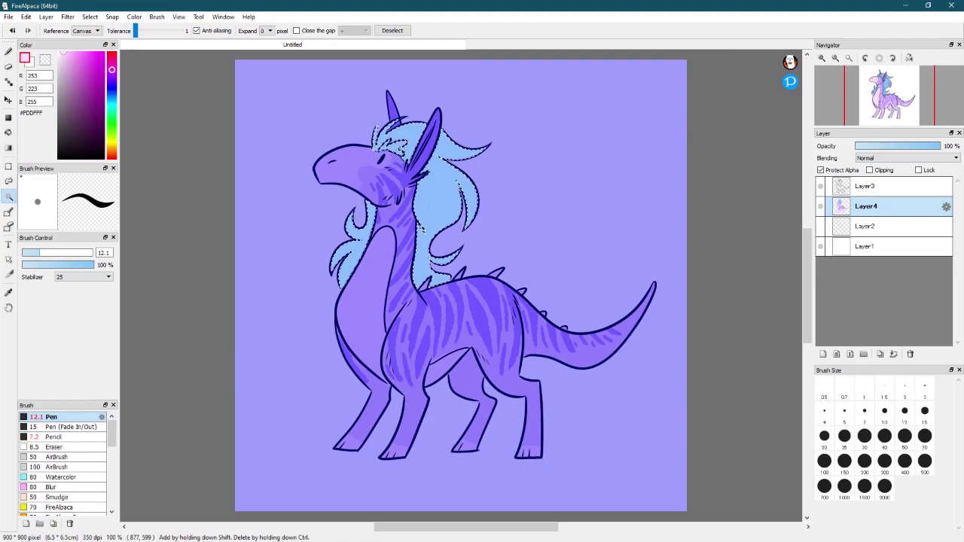
{"action": "left_click", "coordinate": [112, 101]}
{"action": "left_click", "coordinate": [72, 53]}
{"action": "left_click", "coordinate": [8, 51]}
{"action": "left_click", "coordinate": [67, 253]}
{"action": "mouse_move", "coordinate": [383, 141]}
{"action": "left_mouse_down"}
{"action": "mouse_move", "coordinate": [477, 192]}
{"action": "mouse_move", "coordinate": [358, 264]}
{"action": "mouse_move", "coordinate": [339, 226]}
{"action": "left_mouse_up"}
{"action": "key", "text": "ctrl+d"}
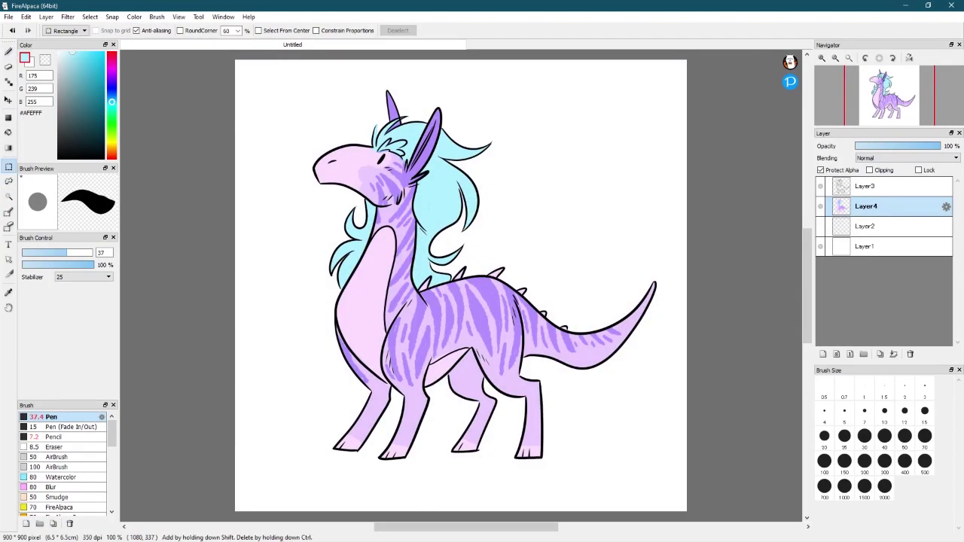
- Duplicate the colour layer and set the copy to Burn blending at 63% opacity
{"action": "left_click", "coordinate": [880, 354]}
{"action": "left_click", "coordinate": [908, 157]}
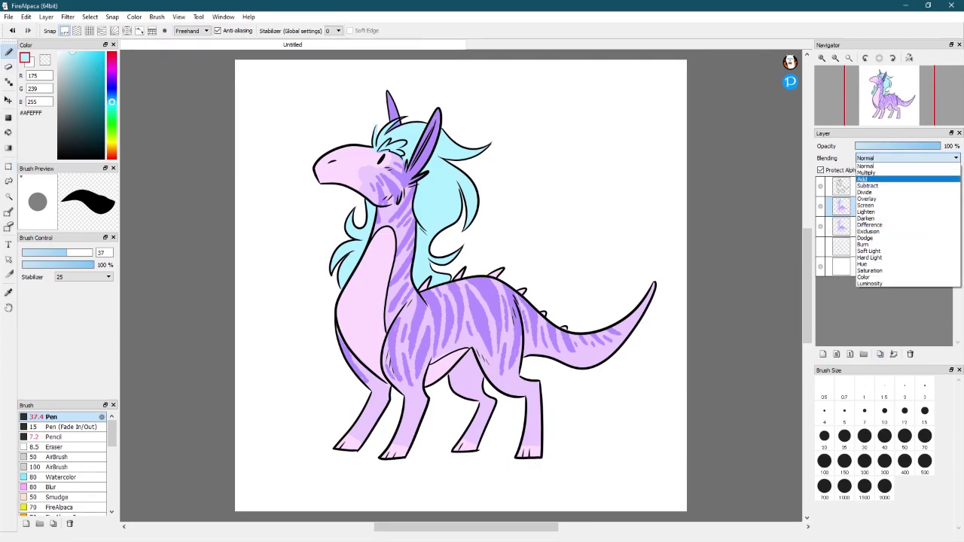
{"action": "left_click", "coordinate": [904, 245]}
{"action": "left_click", "coordinate": [909, 145]}
- Cover the duplicate layer with dark violet #5731A5 using a size 87 Pen and set its blending to Multiply
{"action": "left_click", "coordinate": [597, 312], "text": "alt"}
{"action": "key", "text": "g"}
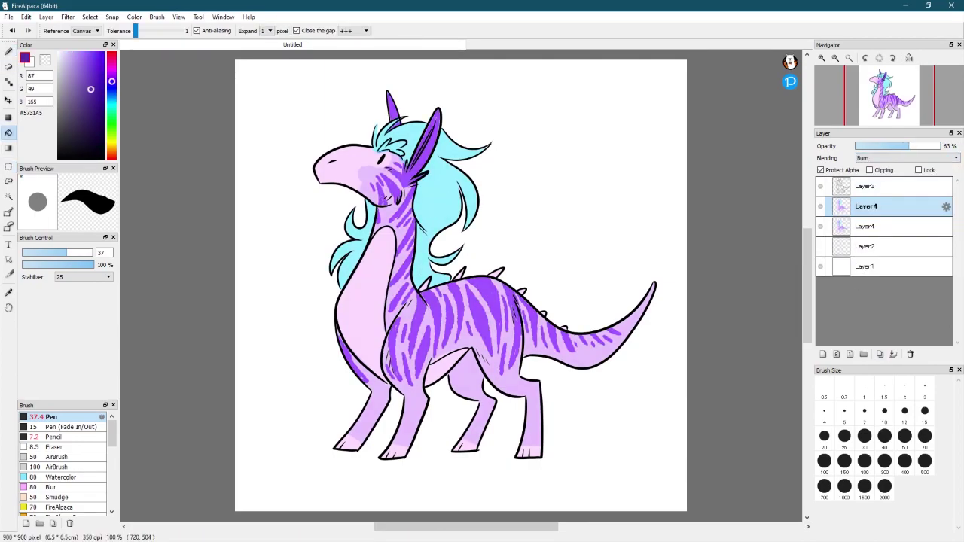
{"action": "key", "text": "b"}
{"action": "left_click", "coordinate": [82, 252]}
{"action": "mouse_move", "coordinate": [324, 162]}
{"action": "left_mouse_down"}
{"action": "mouse_move", "coordinate": [528, 101]}
{"action": "mouse_move", "coordinate": [471, 510]}
{"action": "left_mouse_up"}
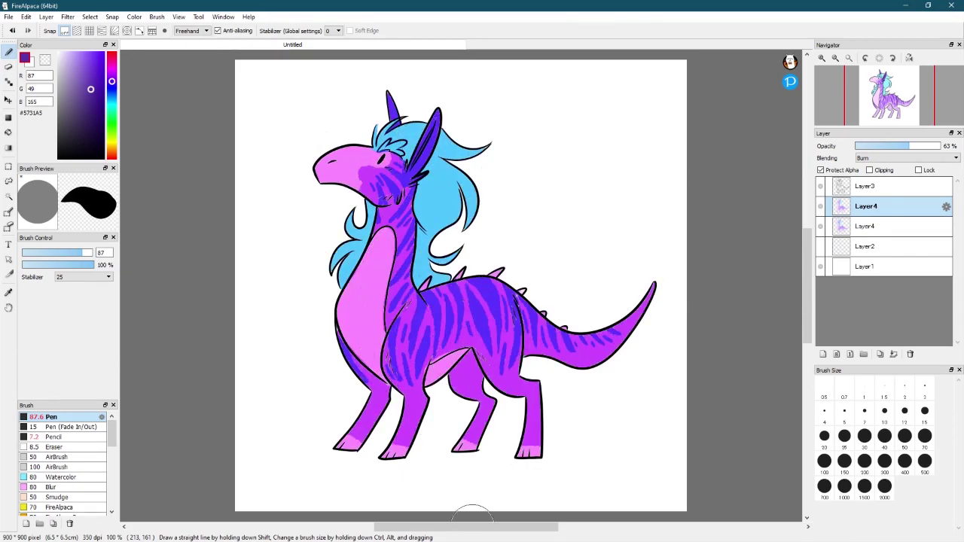
{"action": "left_click", "coordinate": [907, 157]}
{"action": "left_click", "coordinate": [867, 183]}
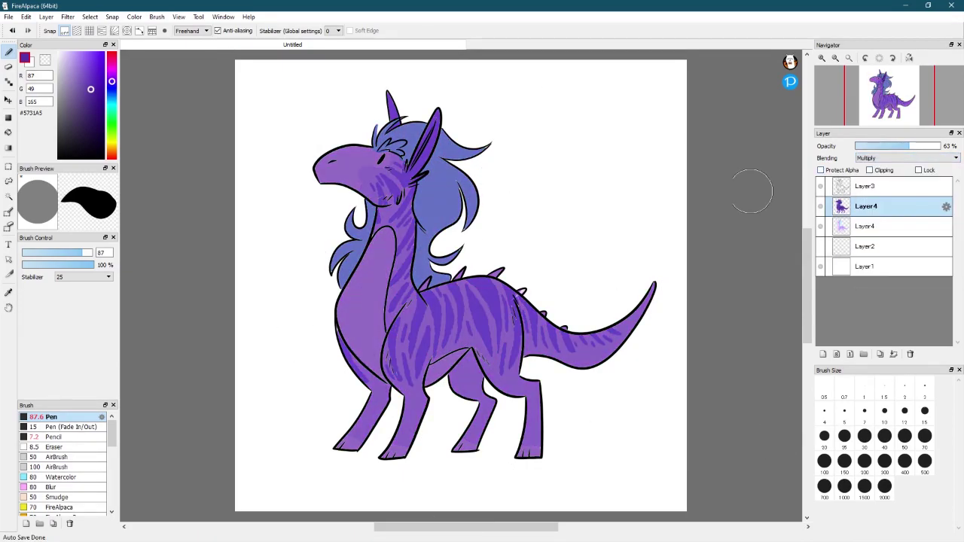
- Try erasing highlight streaks on the chest with the Eraser at size 15, and undo the strokes
{"action": "left_click", "coordinate": [58, 252]}
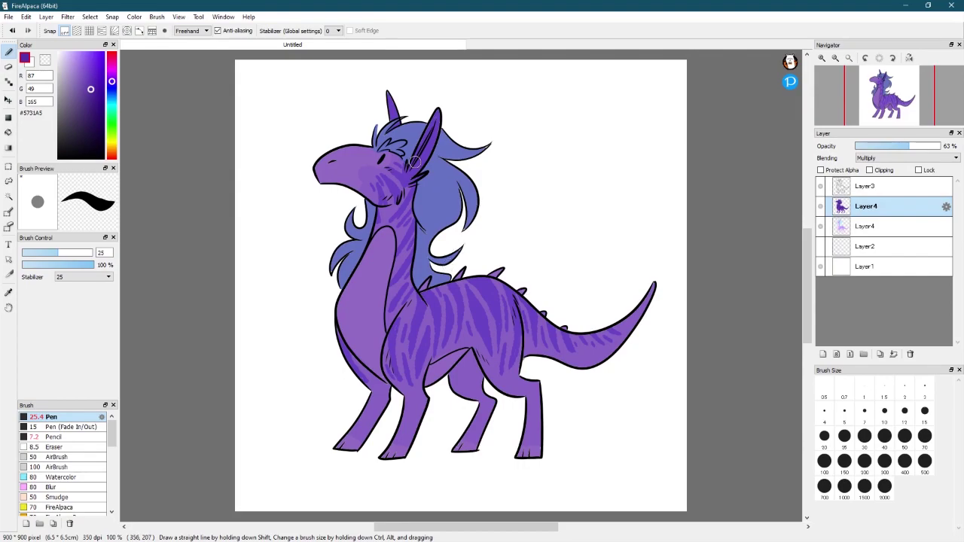
{"action": "left_click", "coordinate": [55, 447]}
{"action": "left_click", "coordinate": [45, 252]}
{"action": "left_click_drag", "start_coordinate": [377, 250], "coordinate": [343, 339]}
{"action": "left_click_drag", "start_coordinate": [376, 264], "coordinate": [355, 365]}
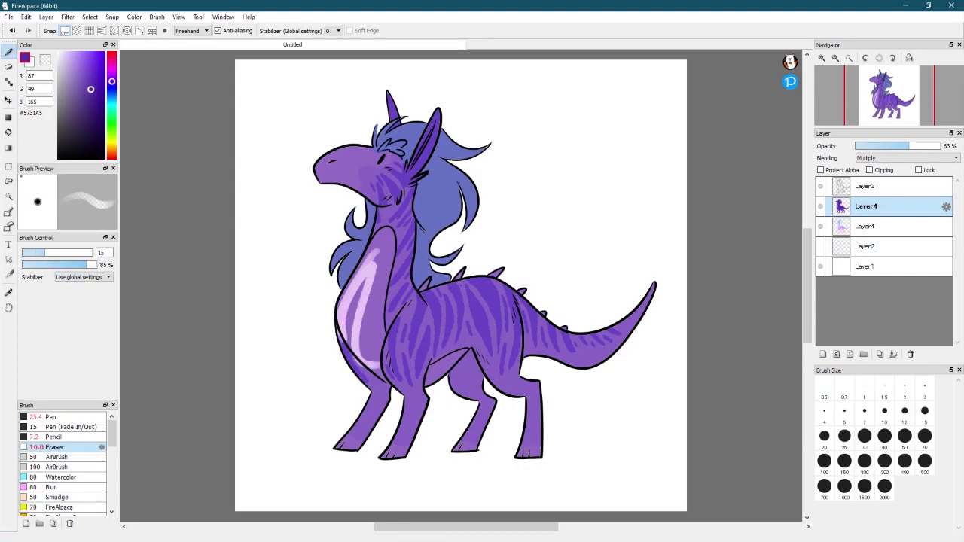
{"action": "key", "text": "ctrl+z"}
{"action": "key", "text": "ctrl+z"}
- Lower the shadow layer's opacity to 38% and clear the shadow from the face using a transparent Fluffy brush, size 24
{"action": "left_click", "coordinate": [887, 147]}
{"action": "left_click_drag", "start_coordinate": [112, 434], "coordinate": [112, 487]}
{"action": "left_click", "coordinate": [54, 469]}
{"action": "left_click", "coordinate": [45, 60]}
{"action": "left_click_drag", "start_coordinate": [376, 259], "coordinate": [356, 348]}
{"action": "key", "text": "ctrl+z"}
{"action": "left_click", "coordinate": [56, 253]}
{"action": "mouse_move", "coordinate": [310, 171]}
{"action": "left_mouse_down"}
{"action": "mouse_move", "coordinate": [387, 157]}
{"action": "mouse_move", "coordinate": [332, 174]}
{"action": "mouse_move", "coordinate": [391, 178]}
{"action": "left_mouse_up"}
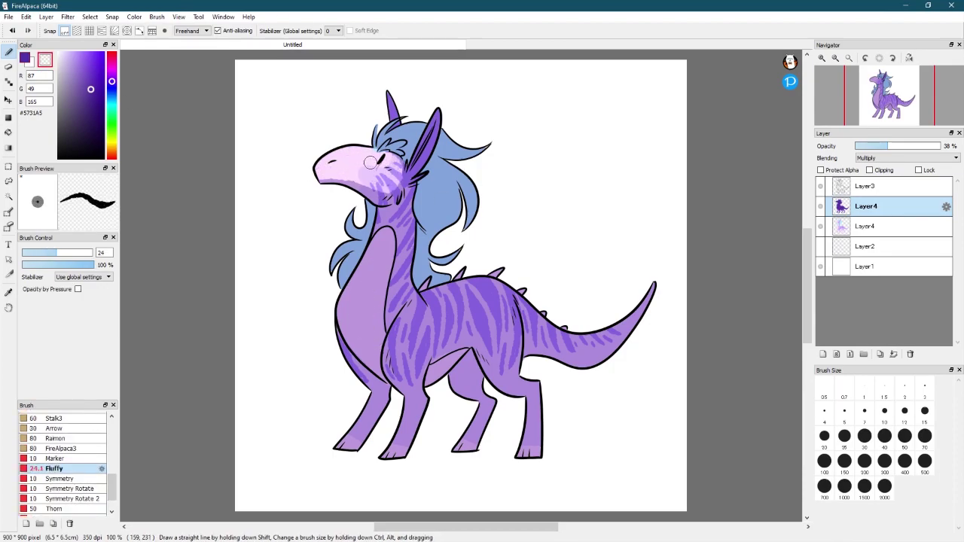
- Reduce the transparent Fluffy brush to size 9.3 and clear fine light strands in the forelock and upper mane
{"action": "mouse_move", "coordinate": [427, 150]}
{"action": "left_mouse_down"}
{"action": "mouse_move", "coordinate": [379, 149]}
{"action": "mouse_move", "coordinate": [403, 149]}
{"action": "left_mouse_up"}
{"action": "left_click", "coordinate": [35, 252]}
{"action": "mouse_move", "coordinate": [375, 146]}
{"action": "left_mouse_down"}
{"action": "mouse_move", "coordinate": [397, 122]}
{"action": "mouse_move", "coordinate": [422, 125]}
{"action": "left_mouse_up"}
{"action": "left_click_drag", "start_coordinate": [386, 141], "coordinate": [424, 126]}
{"action": "key", "text": "Left"}
{"action": "key", "text": "Left"}
{"action": "key", "text": "Left"}
{"action": "key", "text": "Left"}
{"action": "key", "text": "Left"}
{"action": "mouse_move", "coordinate": [304, 268]}
{"action": "left_mouse_down"}
{"action": "mouse_move", "coordinate": [336, 228]}
{"action": "mouse_move", "coordinate": [338, 241]}
{"action": "left_mouse_up"}
{"action": "mouse_move", "coordinate": [330, 279]}
{"action": "left_mouse_down"}
{"action": "mouse_move", "coordinate": [374, 247]}
{"action": "mouse_move", "coordinate": [392, 249]}
{"action": "left_mouse_up"}
{"action": "mouse_move", "coordinate": [333, 282]}
{"action": "left_mouse_down"}
{"action": "mouse_move", "coordinate": [399, 255]}
{"action": "mouse_move", "coordinate": [393, 265]}
{"action": "left_mouse_up"}
{"action": "key", "text": "Right"}
{"action": "key", "text": "Right"}
{"action": "key", "text": "Right"}
{"action": "key", "text": "Right"}
{"action": "key", "text": "Right"}
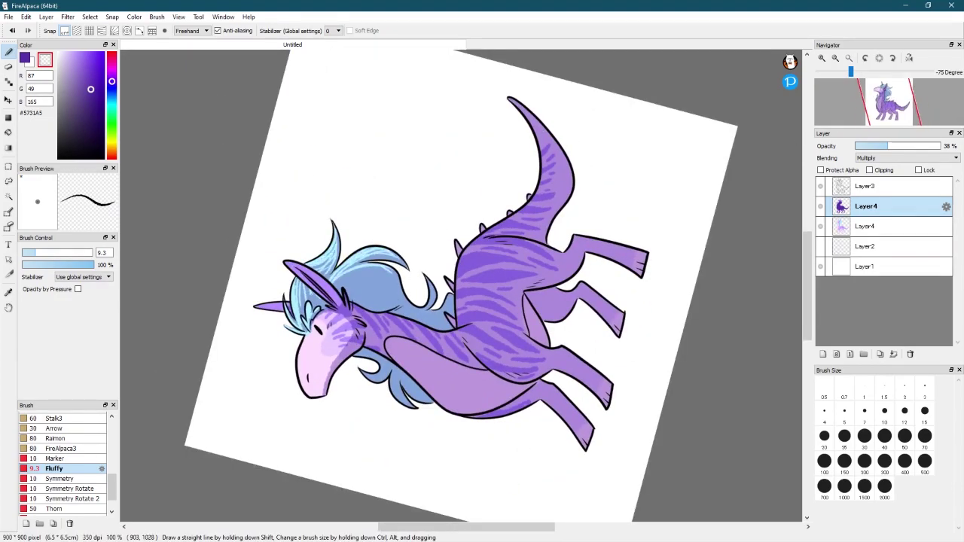
- Clear shadow in strands through the back mane and the chest tufts, varying the transparent brush's size
{"action": "left_click", "coordinate": [42, 252]}
{"action": "left_click_drag", "start_coordinate": [438, 164], "coordinate": [438, 234]}
{"action": "mouse_move", "coordinate": [432, 242]}
{"action": "left_mouse_down"}
{"action": "mouse_move", "coordinate": [446, 185]}
{"action": "mouse_move", "coordinate": [443, 260]}
{"action": "mouse_move", "coordinate": [429, 277]}
{"action": "left_mouse_up"}
{"action": "left_click_drag", "start_coordinate": [369, 205], "coordinate": [333, 270]}
{"action": "left_click", "coordinate": [38, 253]}
{"action": "left_click_drag", "start_coordinate": [366, 230], "coordinate": [342, 281]}
{"action": "left_click", "coordinate": [51, 252]}
{"action": "left_click_drag", "start_coordinate": [459, 183], "coordinate": [468, 226]}
{"action": "left_click_drag", "start_coordinate": [432, 170], "coordinate": [421, 229]}
{"action": "left_click_drag", "start_coordinate": [399, 189], "coordinate": [408, 164]}
- Clear the shadow from the lit areas of the front legs, neck and chest
{"action": "mouse_move", "coordinate": [421, 296]}
{"action": "left_mouse_down"}
{"action": "mouse_move", "coordinate": [398, 380]}
{"action": "mouse_move", "coordinate": [399, 452]}
{"action": "left_mouse_up"}
{"action": "left_click_drag", "start_coordinate": [413, 384], "coordinate": [396, 451]}
{"action": "left_click_drag", "start_coordinate": [426, 324], "coordinate": [413, 392]}
{"action": "left_click_drag", "start_coordinate": [371, 342], "coordinate": [354, 448]}
{"action": "left_click_drag", "start_coordinate": [380, 213], "coordinate": [342, 348]}
{"action": "left_click_drag", "start_coordinate": [403, 295], "coordinate": [368, 359]}
{"action": "mouse_move", "coordinate": [399, 215]}
{"action": "left_mouse_down"}
{"action": "mouse_move", "coordinate": [392, 294]}
{"action": "mouse_move", "coordinate": [346, 309]}
{"action": "left_mouse_up"}
{"action": "left_click_drag", "start_coordinate": [399, 290], "coordinate": [343, 350]}
{"action": "left_click_drag", "start_coordinate": [399, 260], "coordinate": [365, 332]}
{"action": "left_click_drag", "start_coordinate": [362, 339], "coordinate": [352, 293]}
- Clear the shadow from the lit areas of the hind legs, haunch, back and tail with the size 30 Fluffy brush
{"action": "left_click_drag", "start_coordinate": [482, 373], "coordinate": [469, 446]}
{"action": "left_click_drag", "start_coordinate": [537, 381], "coordinate": [527, 449]}
{"action": "mouse_move", "coordinate": [482, 276]}
{"action": "left_mouse_down"}
{"action": "mouse_move", "coordinate": [461, 344]}
{"action": "mouse_move", "coordinate": [509, 373]}
{"action": "left_mouse_up"}
{"action": "left_click_drag", "start_coordinate": [520, 294], "coordinate": [500, 349]}
{"action": "left_click_drag", "start_coordinate": [426, 288], "coordinate": [452, 312]}
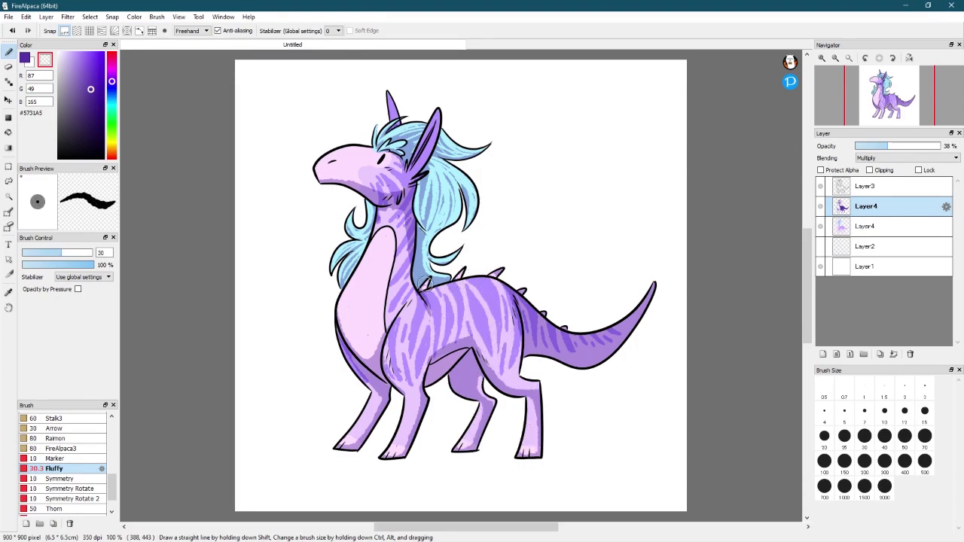
{"action": "mouse_move", "coordinate": [527, 290]}
{"action": "left_mouse_down"}
{"action": "mouse_move", "coordinate": [520, 336]}
{"action": "mouse_move", "coordinate": [606, 334]}
{"action": "left_mouse_up"}
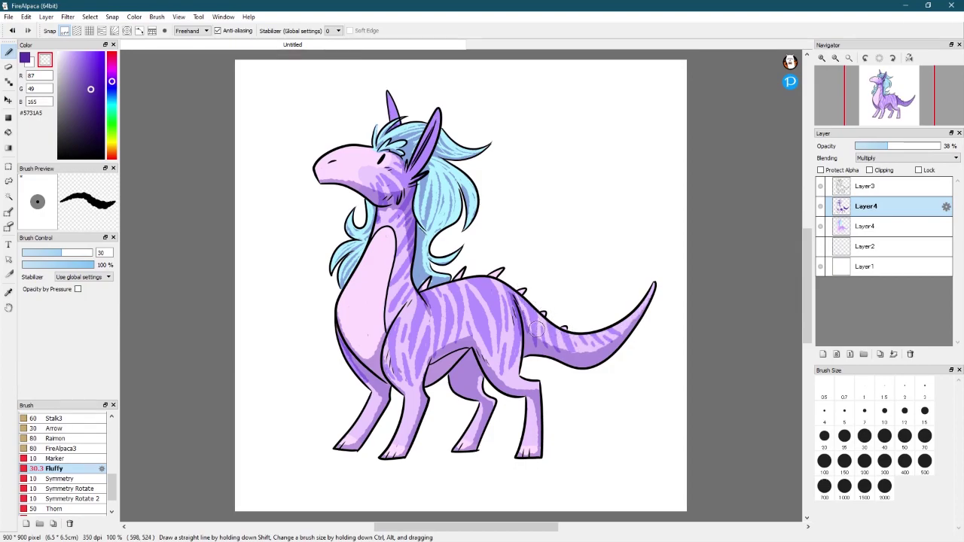
{"action": "left_click_drag", "start_coordinate": [554, 354], "coordinate": [641, 311]}
- Paint #5731A5 shadows back under the jaw, through the mane and over the chest tufts
{"action": "mouse_move", "coordinate": [343, 188]}
{"action": "left_mouse_down"}
{"action": "mouse_move", "coordinate": [415, 177]}
{"action": "mouse_move", "coordinate": [436, 229]}
{"action": "left_mouse_up"}
{"action": "left_click_drag", "start_coordinate": [429, 162], "coordinate": [446, 240]}
{"action": "left_click_drag", "start_coordinate": [370, 203], "coordinate": [332, 294]}
{"action": "key", "text": "ctrl+z"}
{"action": "left_click_drag", "start_coordinate": [372, 207], "coordinate": [341, 283]}
{"action": "left_click_drag", "start_coordinate": [356, 244], "coordinate": [335, 262]}
{"action": "left_click_drag", "start_coordinate": [449, 172], "coordinate": [472, 233]}
{"action": "left_click_drag", "start_coordinate": [443, 131], "coordinate": [418, 190]}
{"action": "left_click_drag", "start_coordinate": [440, 165], "coordinate": [423, 127]}
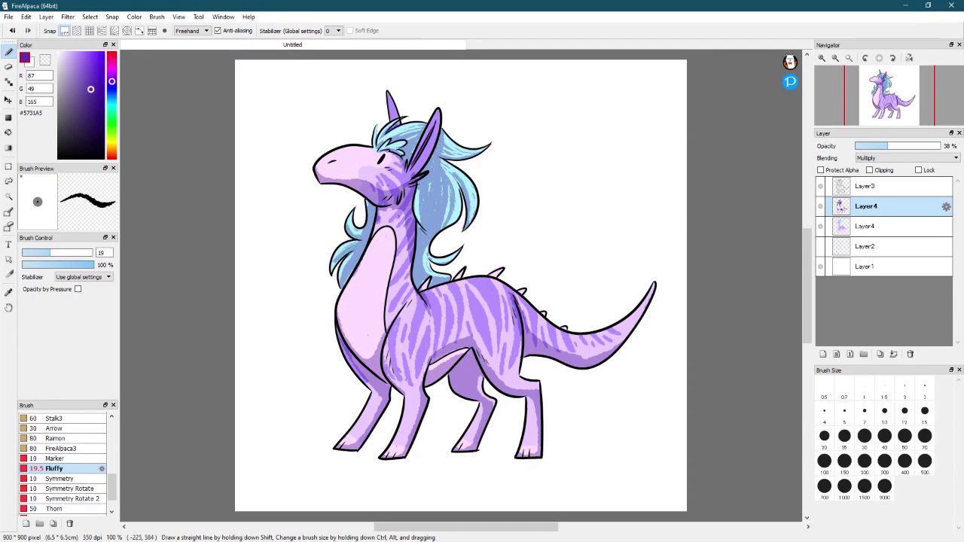
- Refine the shadows on the haunch, legs, shoulder and flank with the Fluffy brush at size 19
{"action": "left_click_drag", "start_coordinate": [517, 300], "coordinate": [512, 388]}
{"action": "mouse_move", "coordinate": [520, 355]}
{"action": "left_mouse_down"}
{"action": "mouse_move", "coordinate": [531, 391]}
{"action": "mouse_move", "coordinate": [479, 358]}
{"action": "mouse_move", "coordinate": [490, 381]}
{"action": "left_mouse_up"}
{"action": "mouse_move", "coordinate": [418, 343]}
{"action": "left_mouse_down"}
{"action": "mouse_move", "coordinate": [402, 391]}
{"action": "mouse_move", "coordinate": [408, 452]}
{"action": "left_mouse_up"}
{"action": "left_click_drag", "start_coordinate": [419, 401], "coordinate": [416, 426]}
{"action": "left_click_drag", "start_coordinate": [369, 393], "coordinate": [361, 437]}
{"action": "left_click_drag", "start_coordinate": [528, 390], "coordinate": [532, 452]}
{"action": "left_click_drag", "start_coordinate": [421, 320], "coordinate": [385, 377]}
{"action": "left_click_drag", "start_coordinate": [426, 360], "coordinate": [409, 386]}
{"action": "mouse_move", "coordinate": [440, 308]}
{"action": "left_mouse_down"}
{"action": "mouse_move", "coordinate": [431, 356]}
{"action": "mouse_move", "coordinate": [448, 345]}
{"action": "mouse_move", "coordinate": [426, 339]}
{"action": "left_mouse_up"}
- Refine the shadows on the neck and chest plate, undoing the last chest stroke
{"action": "left_click_drag", "start_coordinate": [390, 239], "coordinate": [378, 352]}
{"action": "left_click_drag", "start_coordinate": [418, 292], "coordinate": [391, 321]}
{"action": "left_click_drag", "start_coordinate": [352, 276], "coordinate": [348, 357]}
{"action": "left_click_drag", "start_coordinate": [381, 329], "coordinate": [360, 358]}
{"action": "key", "text": "ctrl+z"}
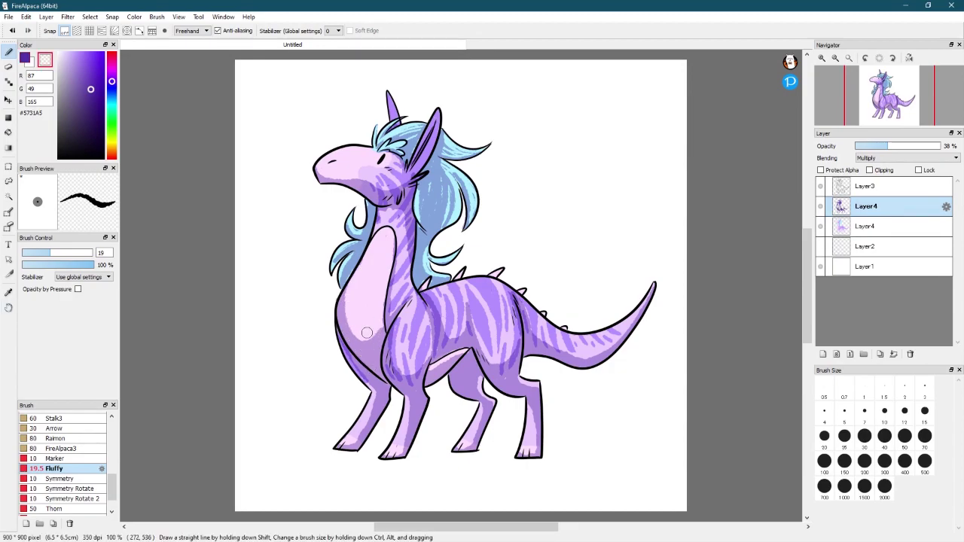
{"action": "left_click_drag", "start_coordinate": [406, 213], "coordinate": [413, 296]}
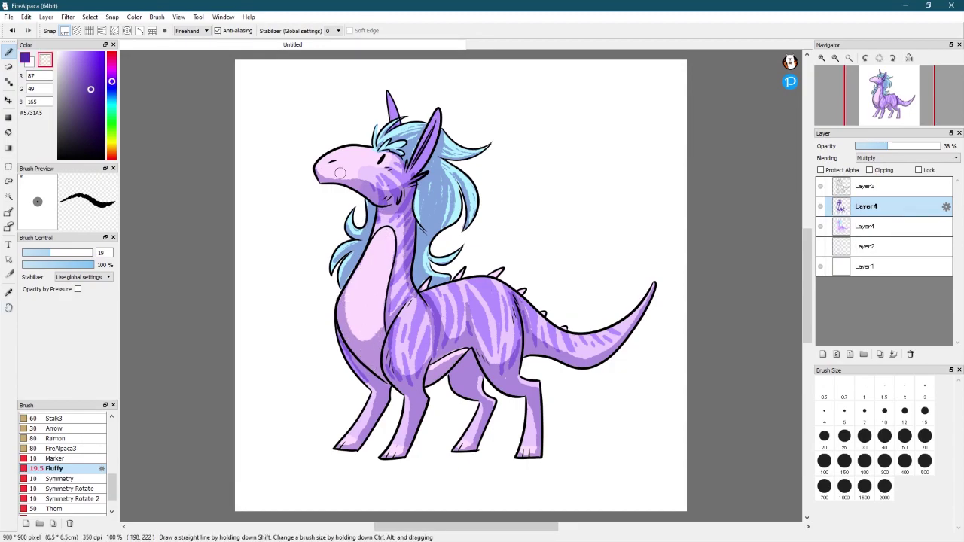
- Reduce the brush to size 6.8 and add a layer above the shading with Add blending at 28% opacity
{"action": "left_click_drag", "start_coordinate": [50, 252], "coordinate": [31, 252]}
{"action": "left_click", "coordinate": [823, 355]}
{"action": "left_click", "coordinate": [907, 158]}
{"action": "left_click", "coordinate": [904, 183]}
{"action": "left_click", "coordinate": [879, 145]}
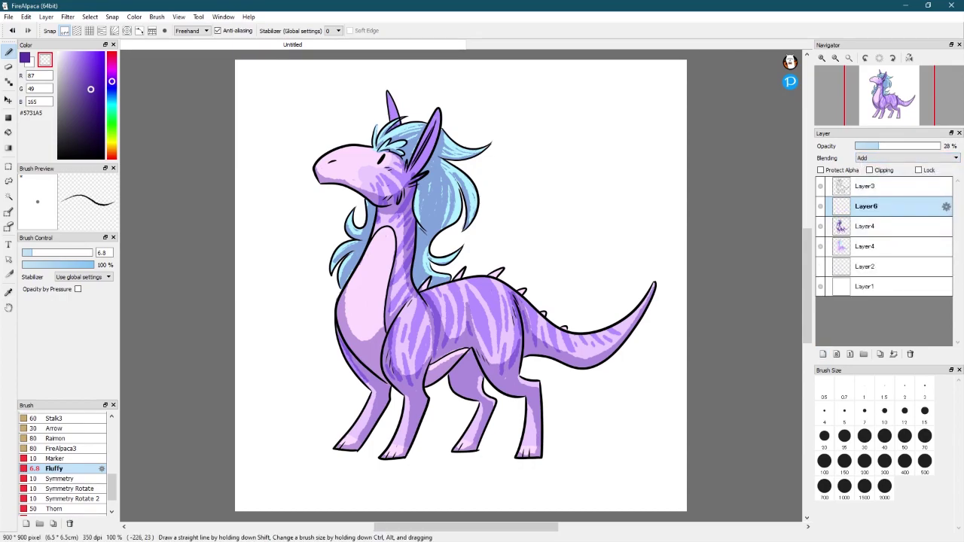
- Brush fine highlights over the body and mane on the Add layer at 16% opacity, using pink #F99CFF and cyan #A2FFFF
{"action": "left_click_drag", "start_coordinate": [454, 338], "coordinate": [482, 339]}
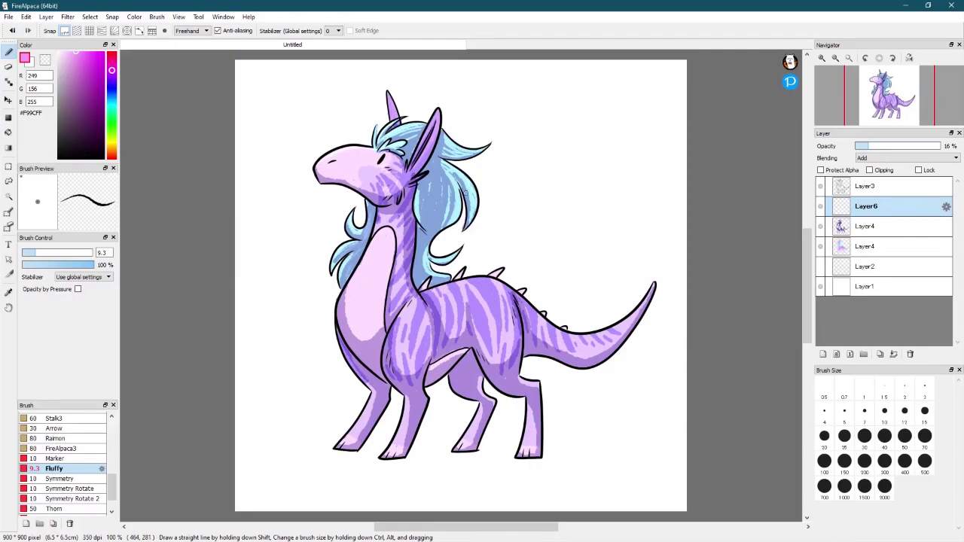
{"action": "left_click", "coordinate": [452, 207], "text": "alt"}
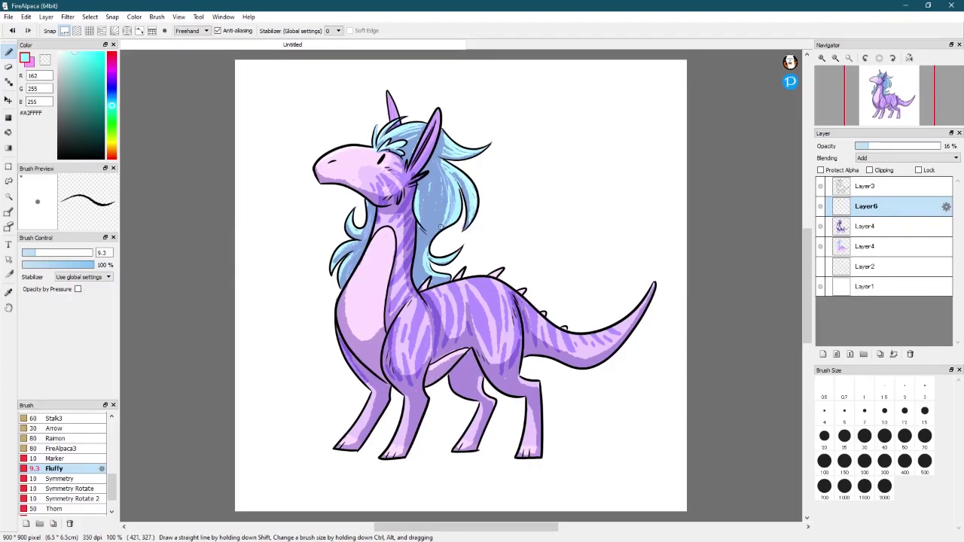
{"action": "key", "text": "x"}
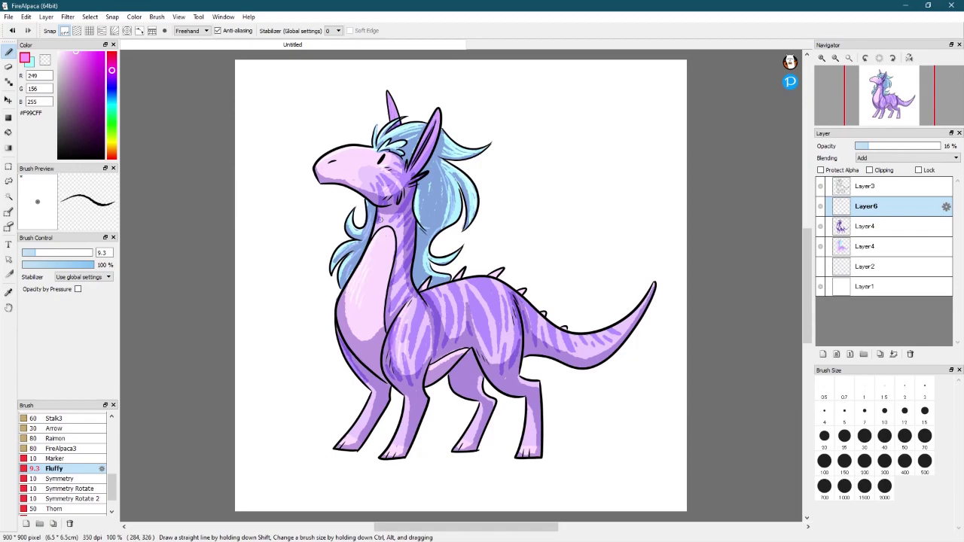
{"action": "mouse_move", "coordinate": [524, 441]}
{"action": "left_mouse_down"}
{"action": "mouse_move", "coordinate": [498, 252]}
{"action": "mouse_move", "coordinate": [557, 224]}
{"action": "mouse_move", "coordinate": [571, 132]}
{"action": "left_mouse_up"}
{"action": "left_click_drag", "start_coordinate": [482, 256], "coordinate": [461, 316]}
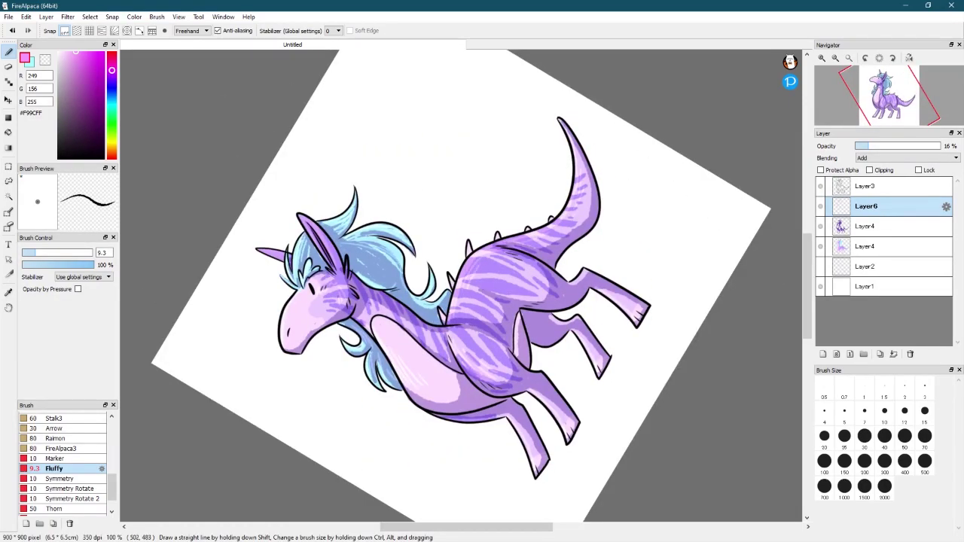
{"action": "key", "text": "ctrl+0"}
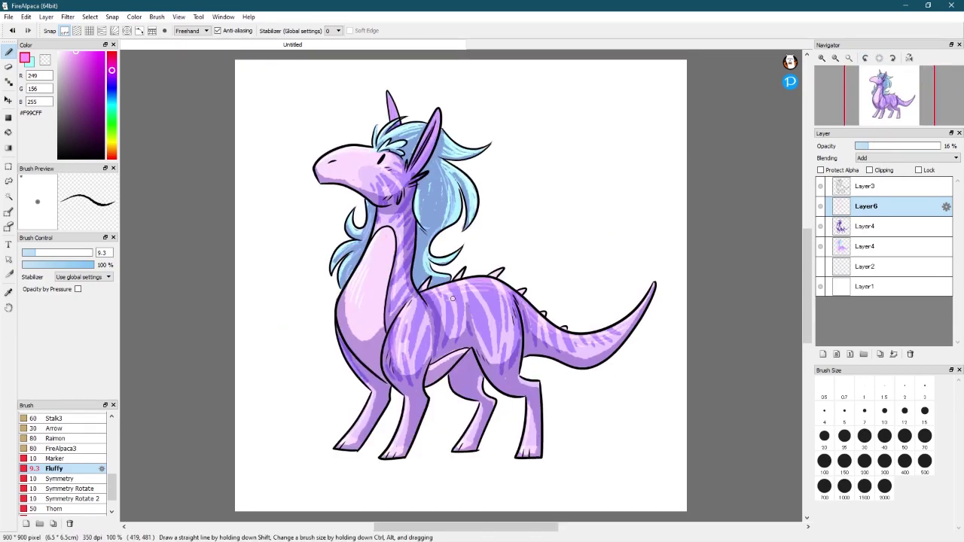
- Select the alpha-protected line art layer and recolour the dragon's outlines in a saturated magenta with the Pen
{"action": "left_click", "coordinate": [866, 186]}
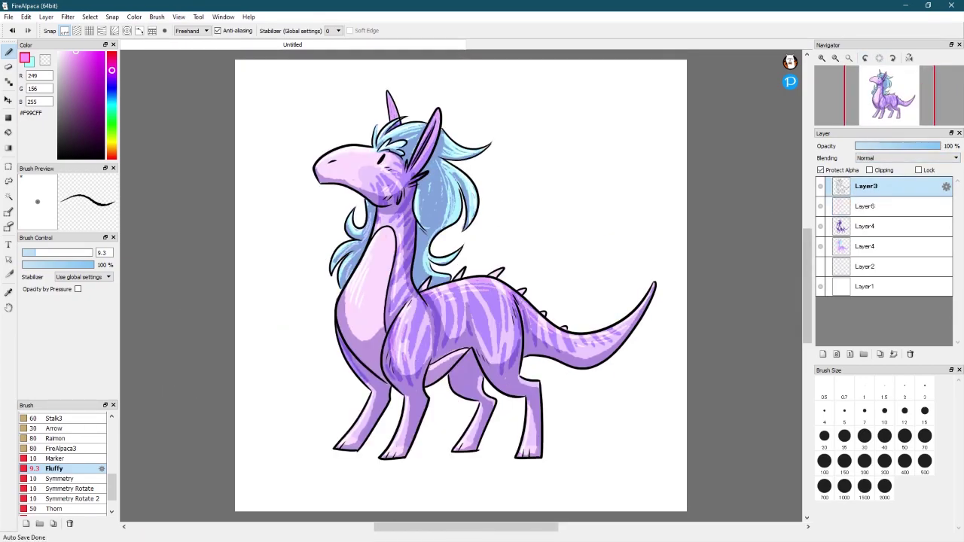
{"action": "left_click", "coordinate": [104, 82]}
{"action": "left_click", "coordinate": [51, 417]}
{"action": "mouse_move", "coordinate": [415, 143]}
{"action": "left_mouse_down"}
{"action": "mouse_move", "coordinate": [581, 296]}
{"action": "mouse_move", "coordinate": [531, 444]}
{"action": "left_mouse_up"}
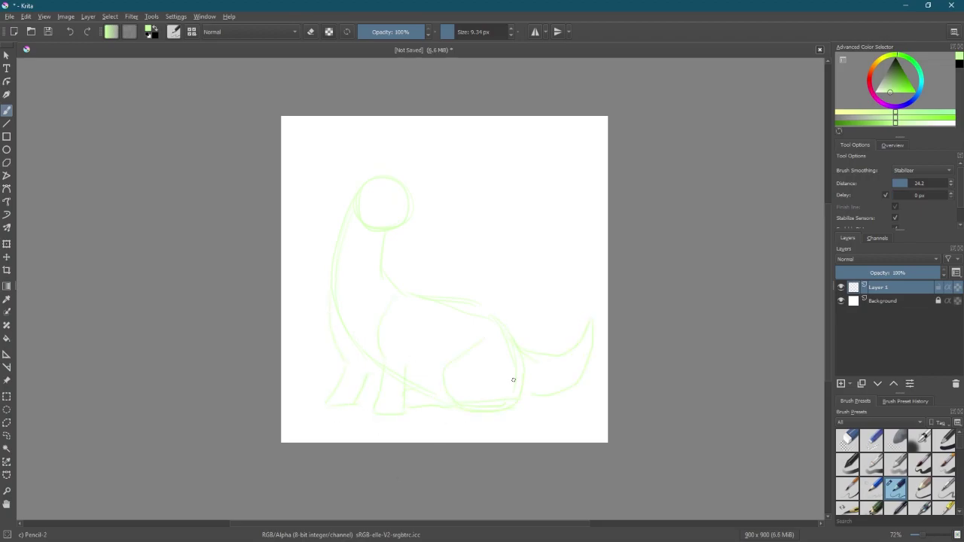
- Erase the sketched back and upper haunch lines and redraw them sloping more steeply down toward the tail
{"action": "mouse_move", "coordinate": [513, 380]}
{"action": "left_mouse_down"}
{"action": "mouse_move", "coordinate": [520, 347]}
{"action": "mouse_move", "coordinate": [488, 353]}
{"action": "left_mouse_up"}
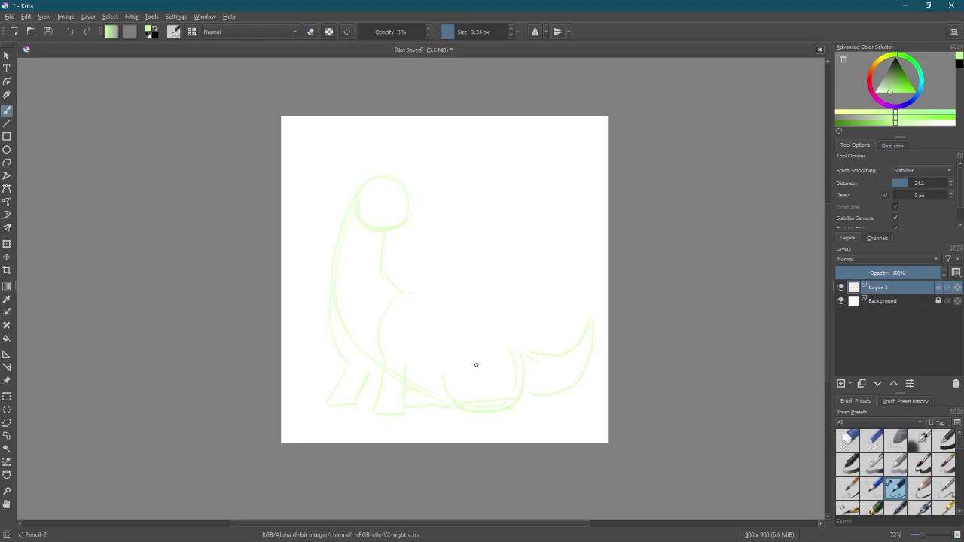
{"action": "key", "text": "e"}
{"action": "mouse_move", "coordinate": [445, 370]}
{"action": "left_mouse_down"}
{"action": "mouse_move", "coordinate": [513, 415]}
{"action": "mouse_move", "coordinate": [491, 348]}
{"action": "left_mouse_up"}
- Transform the sketch layer to shrink and shift the creature toward the canvas's left side, clearing the old tail lines
{"action": "key", "text": "ctrl+t"}
{"action": "left_click_drag", "start_coordinate": [704, 238], "coordinate": [646, 249]}
{"action": "key", "text": "Return"}
{"action": "key", "text": "e"}
{"action": "left_click_drag", "start_coordinate": [495, 355], "coordinate": [525, 389]}
{"action": "key", "text": "ctrl+t"}
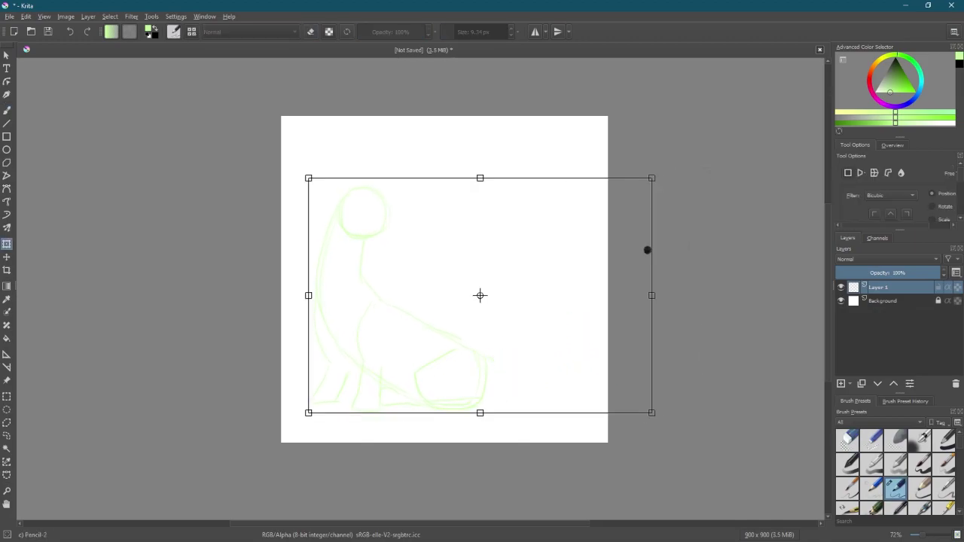
{"action": "left_click", "coordinate": [6, 55]}
{"action": "left_click", "coordinate": [444, 301]}
{"action": "left_click", "coordinate": [444, 301]}
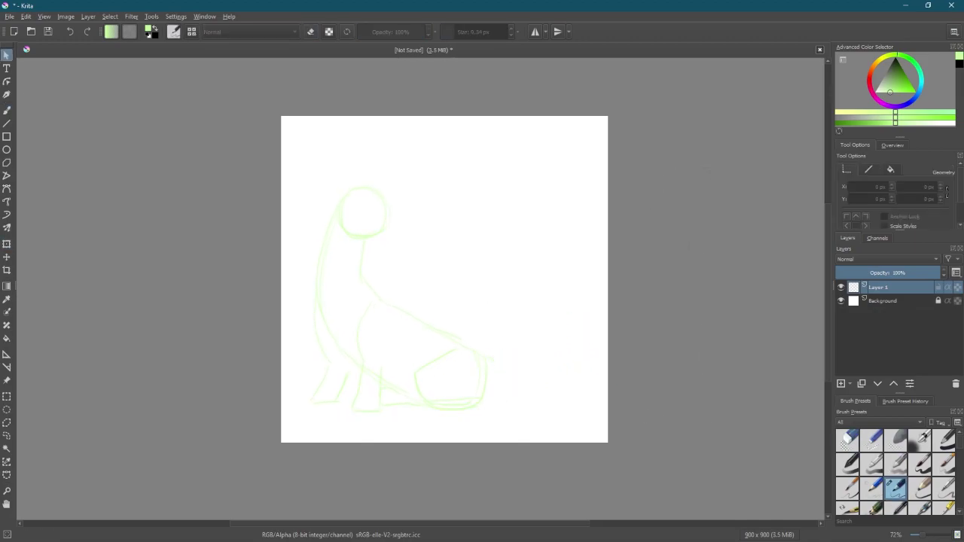
- Sketch a curved tail and a row of spikes along the back, and erase the lower haunch lines
{"action": "key", "text": "b"}
{"action": "left_click_drag", "start_coordinate": [494, 362], "coordinate": [549, 370]}
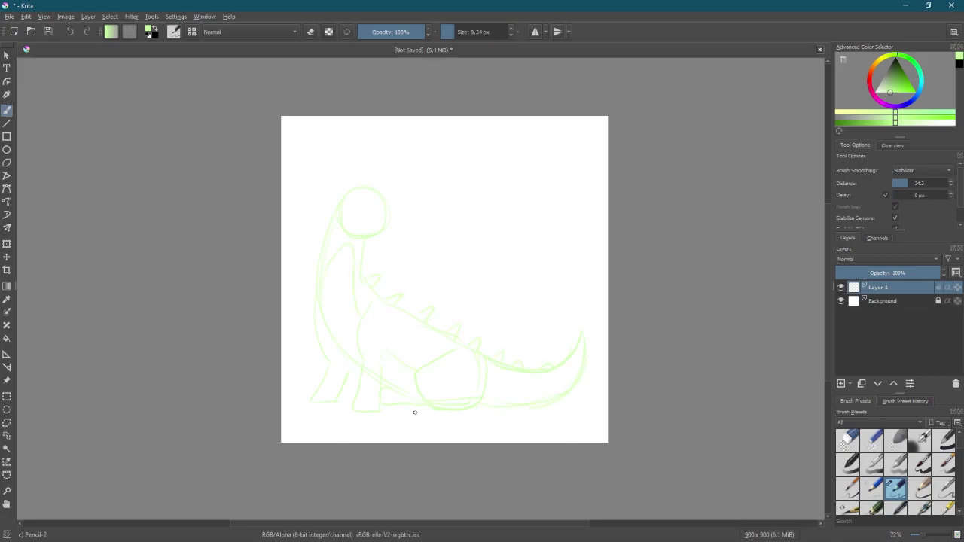
{"action": "key", "text": "e"}
{"action": "left_click_drag", "start_coordinate": [442, 407], "coordinate": [479, 384]}
- Redraw the hind foot and sketch the head's ears, mane and snout, cleaning up stray jaw lines
{"action": "key", "text": "e"}
{"action": "left_click_drag", "start_coordinate": [421, 395], "coordinate": [465, 414]}
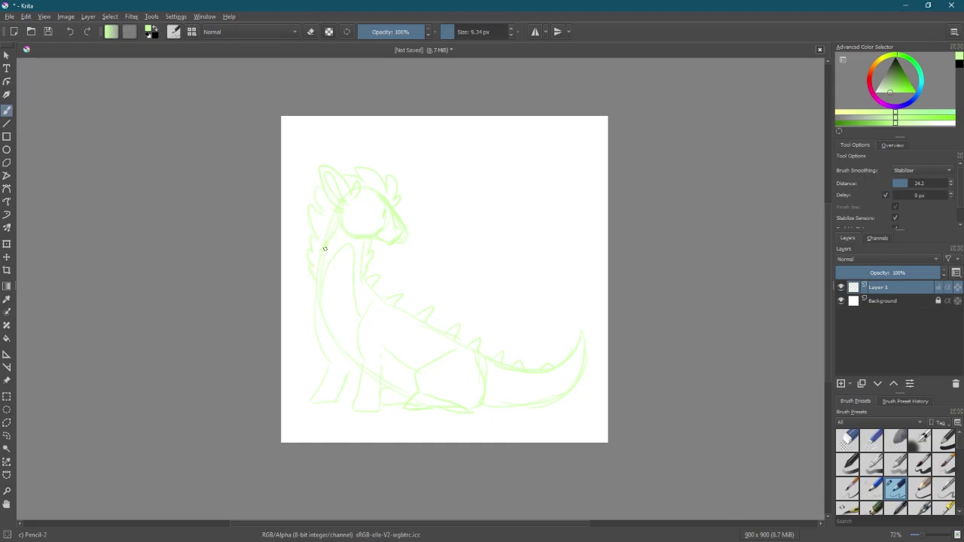
{"action": "key", "text": "e"}
{"action": "left_click_drag", "start_coordinate": [398, 220], "coordinate": [381, 241]}
{"action": "key", "text": "e"}
- Add a layer above the sketch and switch to black with the Basic-5 Size brush
{"action": "key", "text": "Insert"}
{"action": "key", "text": "d"}
{"action": "key", "text": "slash"}
{"action": "left_click_drag", "start_coordinate": [474, 297], "coordinate": [549, 264]}
{"action": "key", "text": "ctrl+z"}
{"action": "left_click_drag", "start_coordinate": [459, 209], "coordinate": [538, 322]}
{"action": "key", "text": "ctrl+z"}
{"action": "left_click_drag", "start_coordinate": [437, 226], "coordinate": [433, 247]}
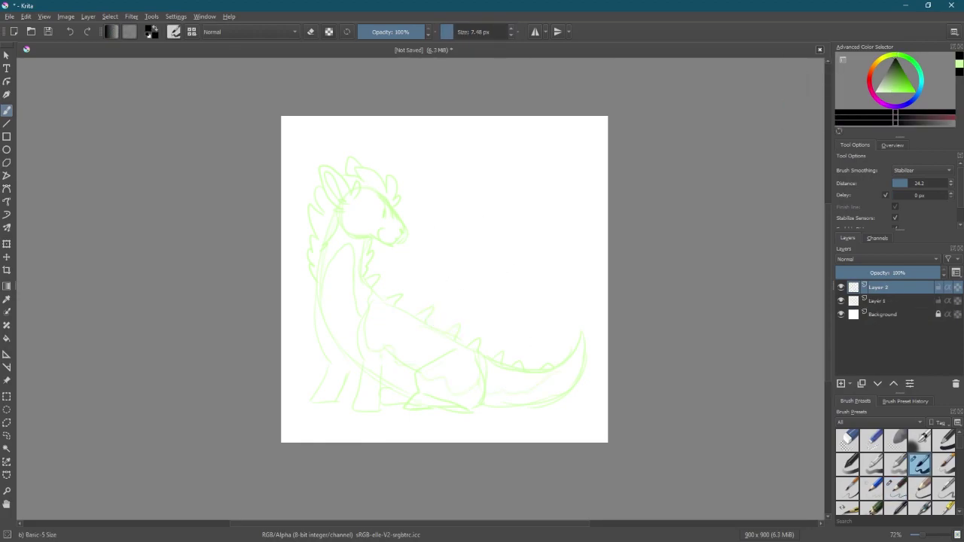
{"action": "scroll", "coordinate": [503, 428], "scroll_direction": "down", "scroll_amount": 2}
{"action": "scroll", "coordinate": [437, 333], "scroll_direction": "up", "scroll_amount": 4}
{"action": "left_click_drag", "start_coordinate": [296, 150], "coordinate": [304, 159]}
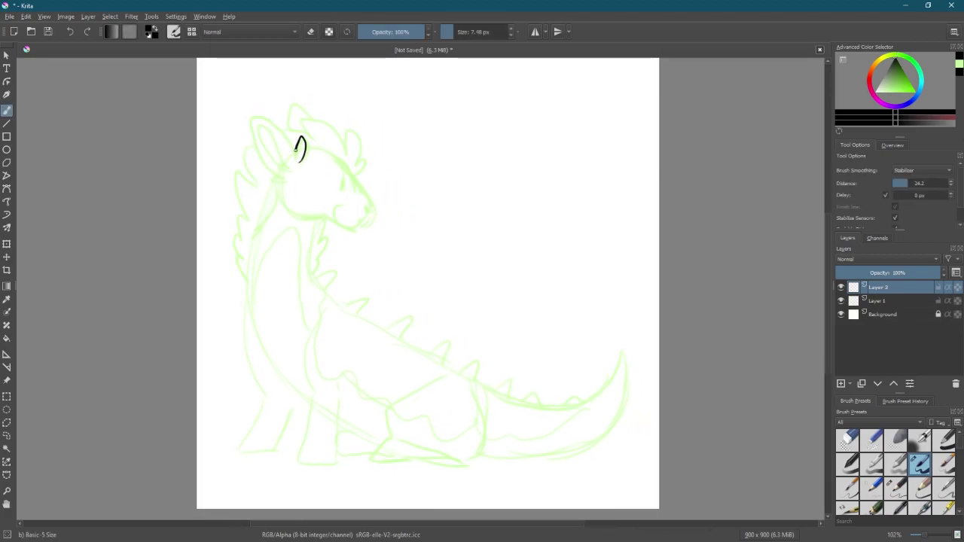
{"action": "left_click", "coordinate": [943, 489]}
{"action": "left_click_drag", "start_coordinate": [503, 211], "coordinate": [551, 443]}
{"action": "key", "text": "ctrl+z"}
{"action": "left_click_drag", "start_coordinate": [467, 200], "coordinate": [532, 334]}
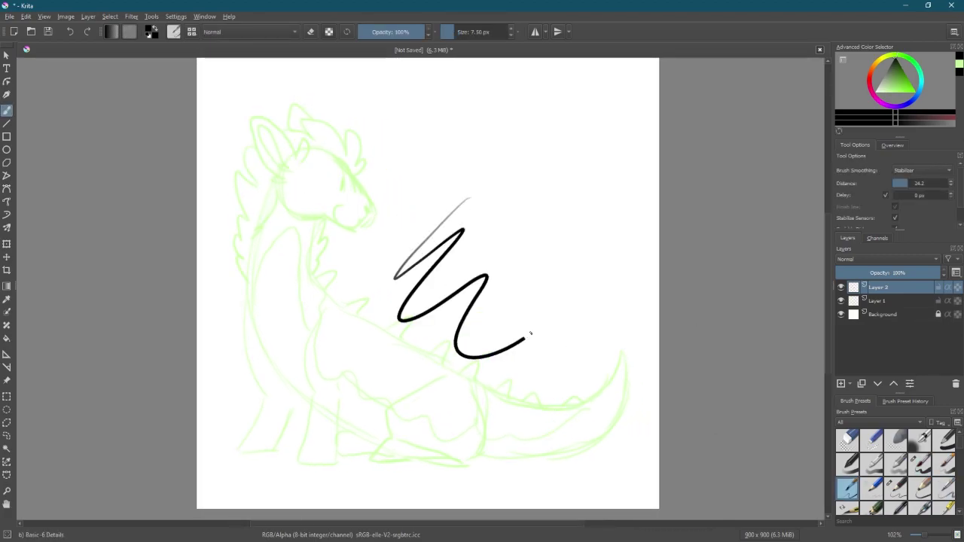
{"action": "key", "text": "ctrl+z"}
- Choose the Ink-7 Brush Rough preset and raise the stabilizer distance to 68.5, undoing the test strokes
{"action": "scroll", "coordinate": [895, 474], "scroll_direction": "down", "scroll_amount": 2}
{"action": "left_click", "coordinate": [872, 450]}
{"action": "left_click_drag", "start_coordinate": [458, 300], "coordinate": [486, 330]}
{"action": "key", "text": "ctrl+z"}
{"action": "left_click_drag", "start_coordinate": [404, 249], "coordinate": [444, 204]}
{"action": "key", "text": "ctrl+z"}
{"action": "left_click_drag", "start_coordinate": [901, 183], "coordinate": [927, 183]}
{"action": "left_click_drag", "start_coordinate": [526, 239], "coordinate": [522, 309]}
{"action": "key", "text": "ctrl+z"}
- Ink the head in black over the sketch, outlining the ear, face, snout, forelock and mane
{"action": "mouse_move", "coordinate": [301, 154]}
{"action": "left_mouse_down"}
{"action": "mouse_move", "coordinate": [285, 176]}
{"action": "mouse_move", "coordinate": [289, 211]}
{"action": "left_mouse_up"}
{"action": "mouse_move", "coordinate": [352, 173]}
{"action": "left_mouse_down"}
{"action": "mouse_move", "coordinate": [332, 155]}
{"action": "mouse_move", "coordinate": [357, 227]}
{"action": "left_mouse_up"}
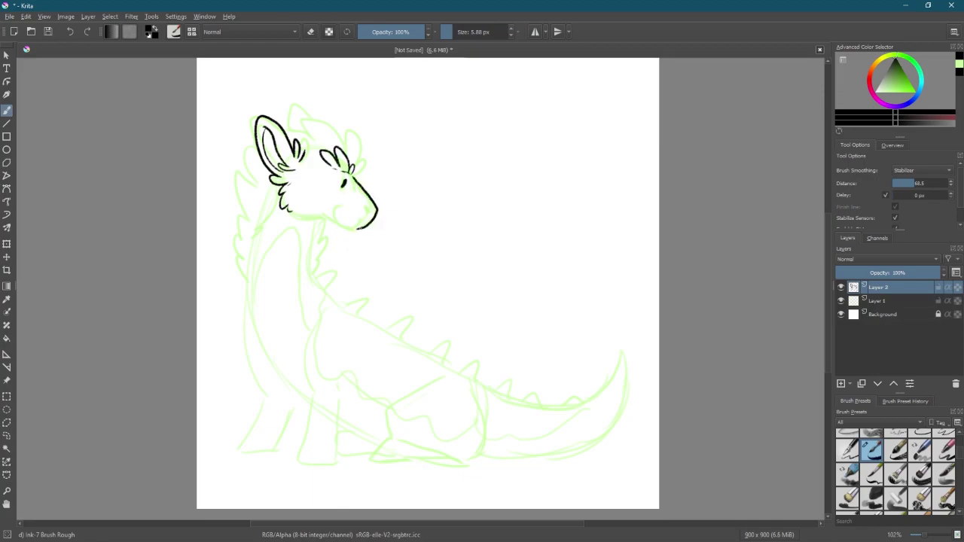
{"action": "key", "text": "ctrl+z"}
{"action": "left_click_drag", "start_coordinate": [351, 178], "coordinate": [344, 226]}
{"action": "left_click_drag", "start_coordinate": [367, 174], "coordinate": [343, 159]}
{"action": "mouse_move", "coordinate": [301, 117]}
{"action": "left_mouse_down"}
{"action": "mouse_move", "coordinate": [341, 130]}
{"action": "mouse_move", "coordinate": [291, 139]}
{"action": "left_mouse_up"}
{"action": "mouse_move", "coordinate": [260, 136]}
{"action": "left_mouse_down"}
{"action": "mouse_move", "coordinate": [233, 232]}
{"action": "mouse_move", "coordinate": [240, 283]}
{"action": "left_mouse_up"}
- Ink the neck, chest plate and front legs, undoing and redrawing the strokes that miss
{"action": "mouse_move", "coordinate": [311, 220]}
{"action": "left_mouse_down"}
{"action": "mouse_move", "coordinate": [315, 274]}
{"action": "mouse_move", "coordinate": [348, 328]}
{"action": "left_mouse_up"}
{"action": "mouse_move", "coordinate": [255, 236]}
{"action": "left_mouse_down"}
{"action": "mouse_move", "coordinate": [245, 345]}
{"action": "mouse_move", "coordinate": [254, 271]}
{"action": "mouse_move", "coordinate": [289, 405]}
{"action": "mouse_move", "coordinate": [309, 412]}
{"action": "left_mouse_up"}
{"action": "key", "text": "ctrl+z"}
{"action": "key", "text": "ctrl+z"}
{"action": "mouse_move", "coordinate": [313, 325]}
{"action": "left_mouse_down"}
{"action": "mouse_move", "coordinate": [302, 393]}
{"action": "mouse_move", "coordinate": [336, 462]}
{"action": "mouse_move", "coordinate": [341, 381]}
{"action": "left_mouse_up"}
{"action": "left_click_drag", "start_coordinate": [273, 392], "coordinate": [293, 410]}
{"action": "key", "text": "ctrl+z"}
{"action": "key", "text": "ctrl+z"}
{"action": "left_click_drag", "start_coordinate": [255, 274], "coordinate": [302, 351]}
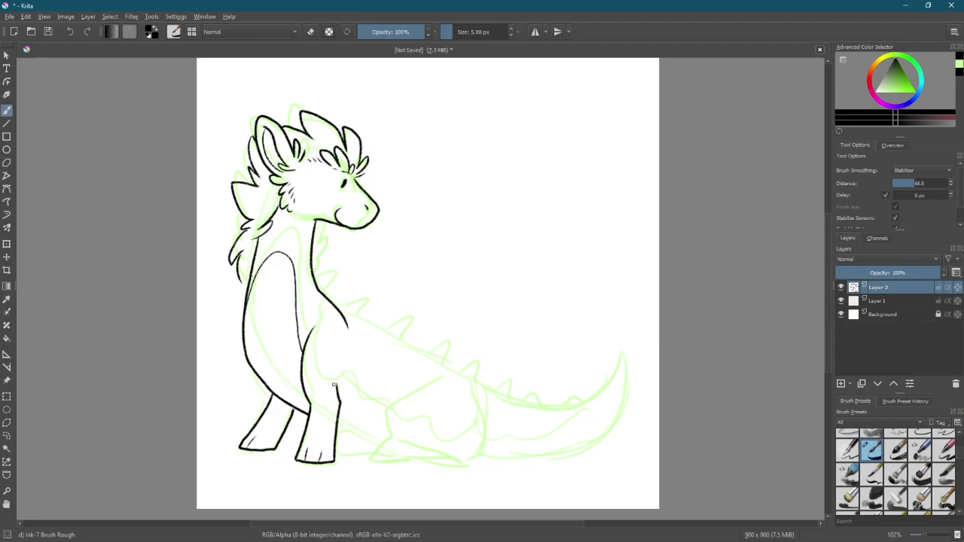
- Ink the haunch, hind foot, back and tail outlines, redrawing the back line after undoing it
{"action": "mouse_move", "coordinate": [461, 400]}
{"action": "left_mouse_down"}
{"action": "mouse_move", "coordinate": [377, 452]}
{"action": "mouse_move", "coordinate": [462, 457]}
{"action": "left_mouse_up"}
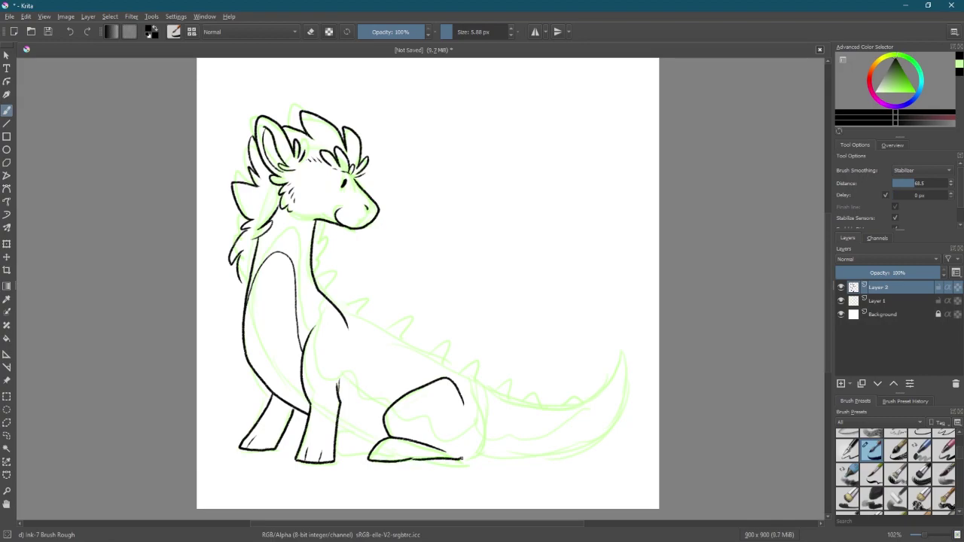
{"action": "mouse_move", "coordinate": [345, 316]}
{"action": "left_mouse_down"}
{"action": "mouse_move", "coordinate": [456, 374]}
{"action": "mouse_move", "coordinate": [586, 413]}
{"action": "mouse_move", "coordinate": [635, 341]}
{"action": "mouse_move", "coordinate": [467, 456]}
{"action": "left_mouse_up"}
{"action": "key", "text": "ctrl+z"}
{"action": "key", "text": "ctrl+z"}
{"action": "mouse_move", "coordinate": [345, 316]}
{"action": "left_mouse_down"}
{"action": "mouse_move", "coordinate": [603, 408]}
{"action": "mouse_move", "coordinate": [463, 457]}
{"action": "left_mouse_up"}
{"action": "key", "text": "ctrl+z"}
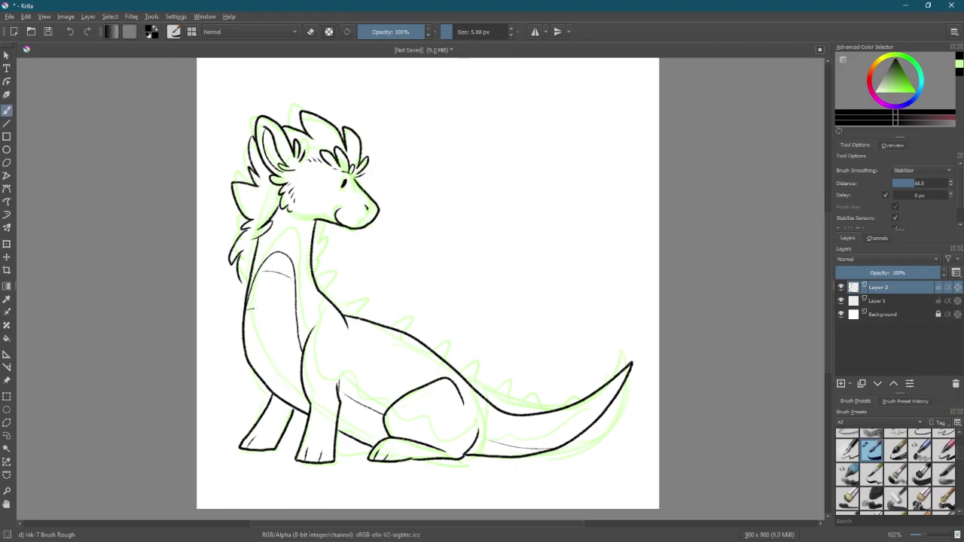
- Ink the mane tufts in front of the neck and the spikes along the back and tail, and hide the sketch layer
{"action": "left_click_drag", "start_coordinate": [325, 229], "coordinate": [316, 279]}
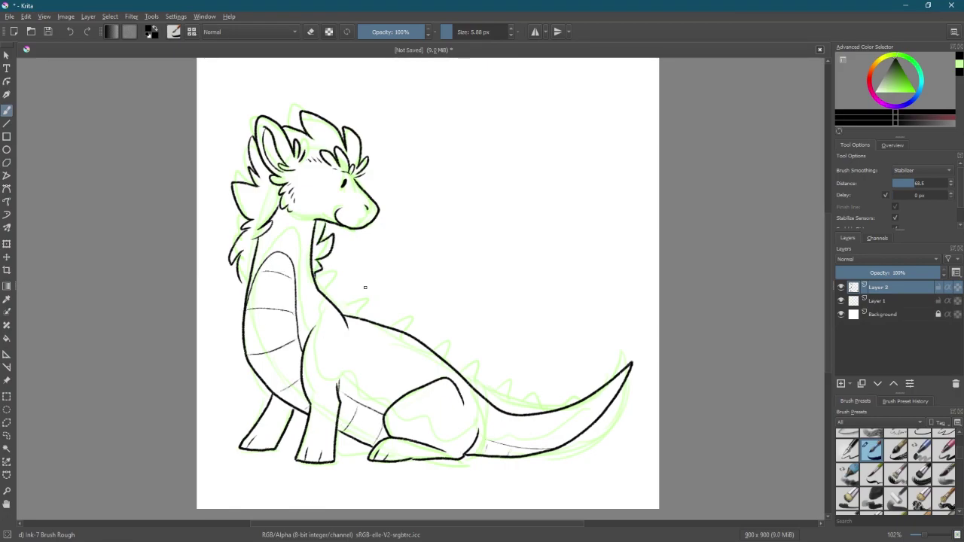
{"action": "left_click_drag", "start_coordinate": [389, 327], "coordinate": [413, 333]}
{"action": "left_click_drag", "start_coordinate": [431, 350], "coordinate": [452, 361]}
{"action": "left_click_drag", "start_coordinate": [544, 412], "coordinate": [559, 406]}
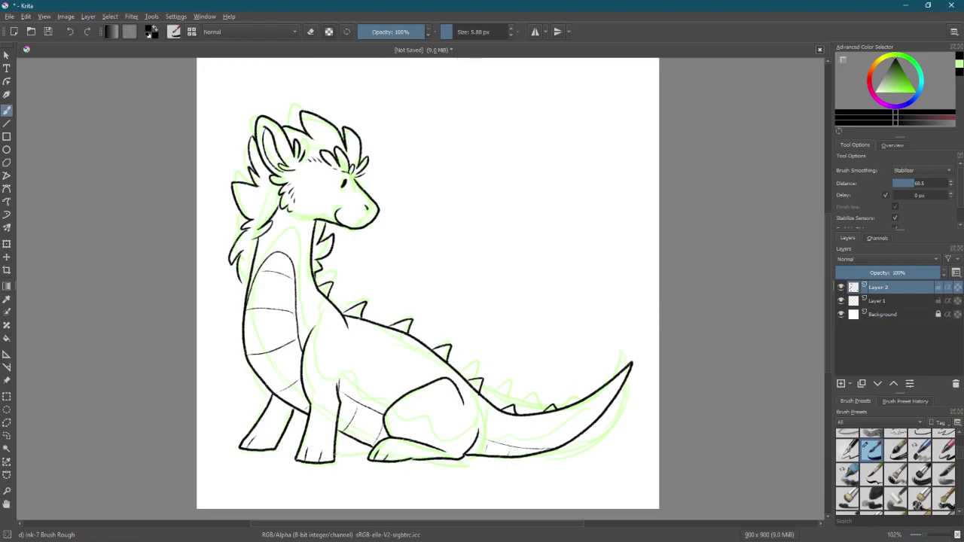
{"action": "left_click", "coordinate": [841, 301]}
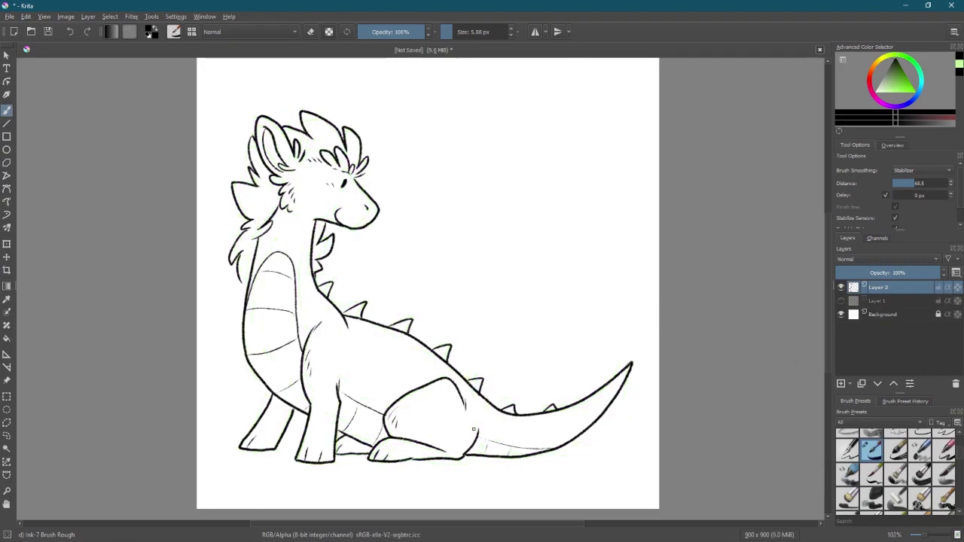
- Add a layer beneath the line art and start blocking in pale green on the mane and neck with the Basic-5 Size brush
{"action": "key", "text": "Insert"}
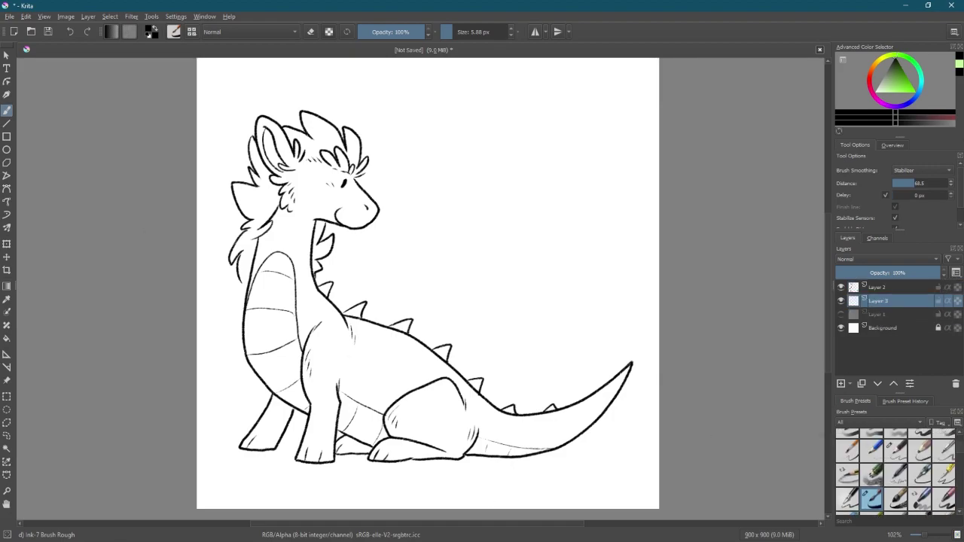
{"action": "key", "text": "slash"}
{"action": "left_click", "coordinate": [885, 91]}
{"action": "mouse_move", "coordinate": [272, 220]}
{"action": "left_mouse_down"}
{"action": "mouse_move", "coordinate": [251, 332]}
{"action": "mouse_move", "coordinate": [291, 328]}
{"action": "mouse_move", "coordinate": [245, 286]}
{"action": "left_mouse_up"}
{"action": "left_click_drag", "start_coordinate": [241, 234], "coordinate": [230, 264]}
{"action": "left_click_drag", "start_coordinate": [238, 188], "coordinate": [278, 218]}
{"action": "key", "text": "bracketleft"}
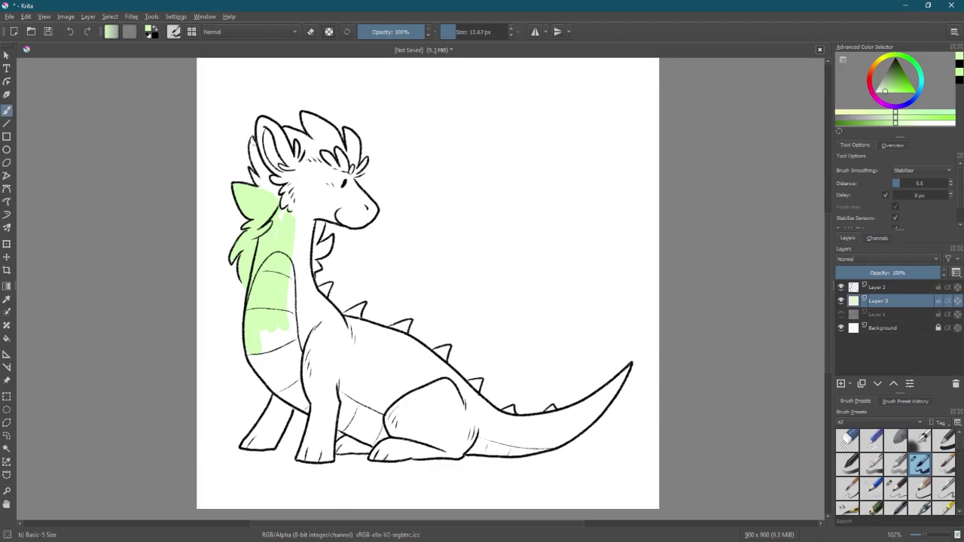
- Fill the rest of the creature with the pale green base, covering the head, body, legs and tail
{"action": "mouse_move", "coordinate": [252, 143]}
{"action": "left_mouse_down"}
{"action": "mouse_move", "coordinate": [285, 202]}
{"action": "mouse_move", "coordinate": [262, 122]}
{"action": "mouse_move", "coordinate": [290, 173]}
{"action": "mouse_move", "coordinate": [320, 122]}
{"action": "mouse_move", "coordinate": [356, 149]}
{"action": "mouse_move", "coordinate": [365, 167]}
{"action": "mouse_move", "coordinate": [298, 203]}
{"action": "mouse_move", "coordinate": [369, 219]}
{"action": "mouse_move", "coordinate": [326, 182]}
{"action": "mouse_move", "coordinate": [354, 217]}
{"action": "mouse_move", "coordinate": [309, 278]}
{"action": "mouse_move", "coordinate": [327, 264]}
{"action": "left_mouse_up"}
{"action": "mouse_move", "coordinate": [251, 241]}
{"action": "left_mouse_down"}
{"action": "mouse_move", "coordinate": [313, 331]}
{"action": "mouse_move", "coordinate": [264, 430]}
{"action": "mouse_move", "coordinate": [275, 400]}
{"action": "mouse_move", "coordinate": [264, 339]}
{"action": "mouse_move", "coordinate": [314, 422]}
{"action": "mouse_move", "coordinate": [332, 391]}
{"action": "mouse_move", "coordinate": [341, 445]}
{"action": "mouse_move", "coordinate": [371, 441]}
{"action": "mouse_move", "coordinate": [354, 399]}
{"action": "left_mouse_up"}
{"action": "mouse_move", "coordinate": [322, 300]}
{"action": "left_mouse_down"}
{"action": "mouse_move", "coordinate": [517, 338]}
{"action": "mouse_move", "coordinate": [407, 329]}
{"action": "mouse_move", "coordinate": [467, 399]}
{"action": "mouse_move", "coordinate": [354, 324]}
{"action": "mouse_move", "coordinate": [466, 389]}
{"action": "mouse_move", "coordinate": [373, 362]}
{"action": "left_mouse_up"}
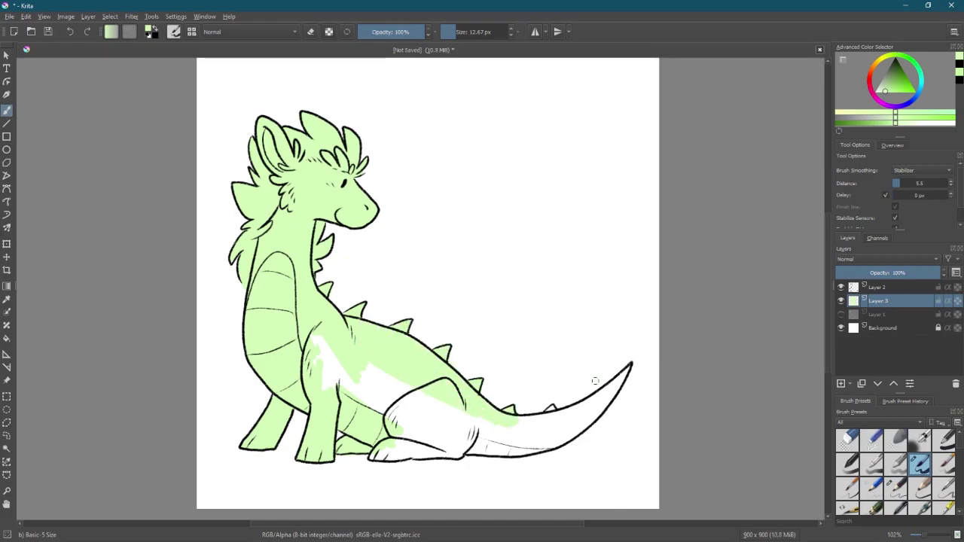
{"action": "mouse_move", "coordinate": [614, 371]}
{"action": "left_mouse_down"}
{"action": "mouse_move", "coordinate": [542, 445]}
{"action": "mouse_move", "coordinate": [467, 446]}
{"action": "mouse_move", "coordinate": [617, 380]}
{"action": "left_mouse_up"}
{"action": "mouse_move", "coordinate": [377, 456]}
{"action": "left_mouse_down"}
{"action": "mouse_move", "coordinate": [461, 450]}
{"action": "mouse_move", "coordinate": [444, 435]}
{"action": "left_mouse_up"}
- Set the brush to 15.28 px, mid green and the Ink-7 Brush Rough preset, undoing the trial strokes on the neck
{"action": "key", "text": "bracketright"}
{"action": "left_click", "coordinate": [308, 222], "text": "ctrl"}
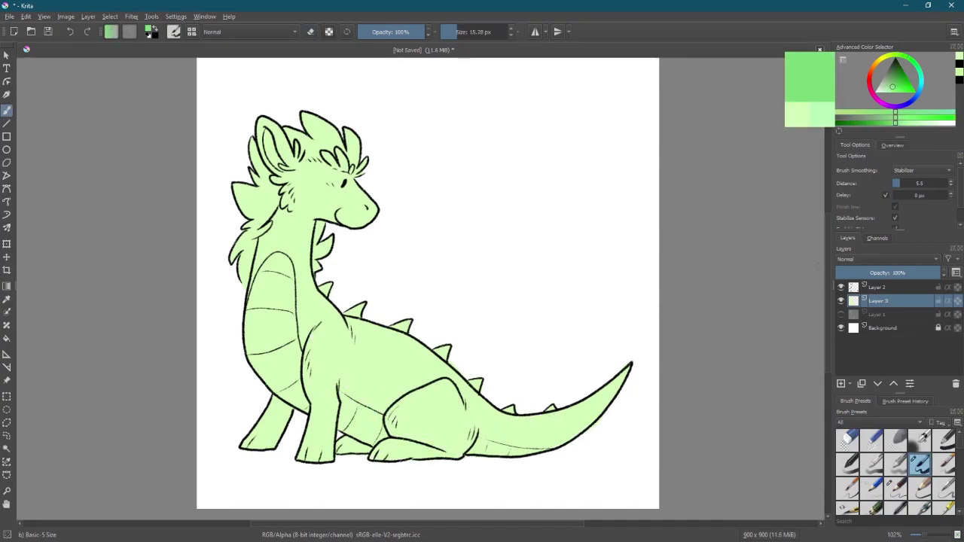
{"action": "left_click_drag", "start_coordinate": [309, 221], "coordinate": [322, 320]}
{"action": "key", "text": "slash"}
{"action": "left_click_drag", "start_coordinate": [311, 252], "coordinate": [312, 294]}
{"action": "key", "text": "ctrl+z"}
{"action": "key", "text": "ctrl+z"}
{"action": "key", "text": "ctrl+z"}
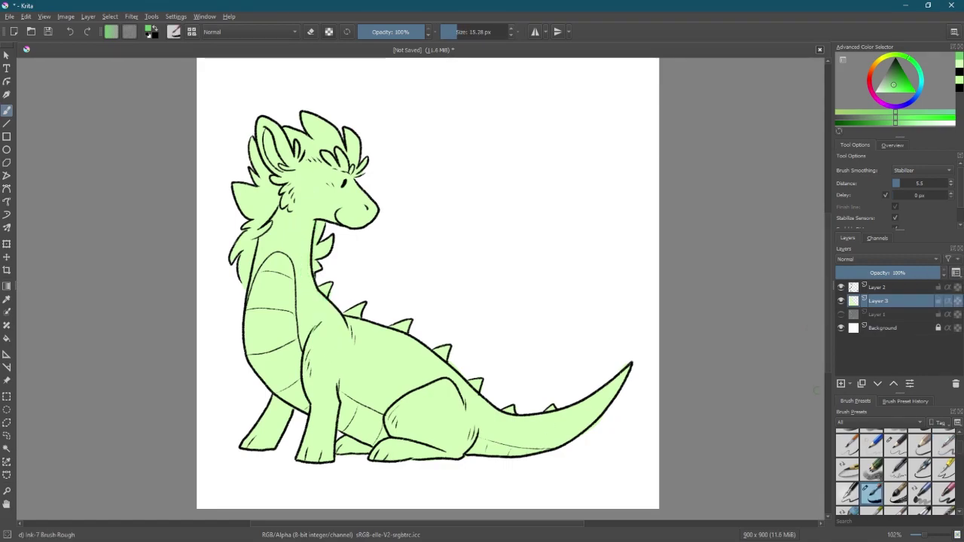
- Lock the colour layer's alpha and paint a mid-green marking down the neck and across the back
{"action": "key", "text": "F3"}
{"action": "left_click", "coordinate": [622, 320]}
{"action": "mouse_move", "coordinate": [315, 220]}
{"action": "left_mouse_down"}
{"action": "mouse_move", "coordinate": [311, 320]}
{"action": "mouse_move", "coordinate": [303, 237]}
{"action": "left_mouse_up"}
{"action": "left_click_drag", "start_coordinate": [308, 376], "coordinate": [435, 379]}
{"action": "mouse_move", "coordinate": [334, 375]}
{"action": "left_mouse_down"}
{"action": "mouse_move", "coordinate": [320, 317]}
{"action": "mouse_move", "coordinate": [354, 369]}
{"action": "mouse_move", "coordinate": [407, 347]}
{"action": "mouse_move", "coordinate": [380, 318]}
{"action": "left_mouse_up"}
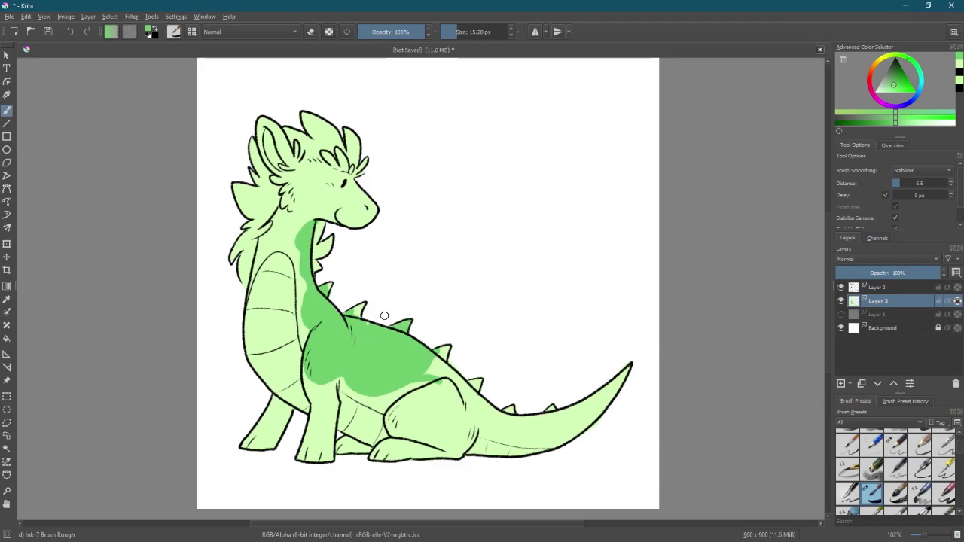
- Extend the mid-green marking over the haunch and tail, and refine its edges with the pale green base colour
{"action": "right_click", "coordinate": [325, 388]}
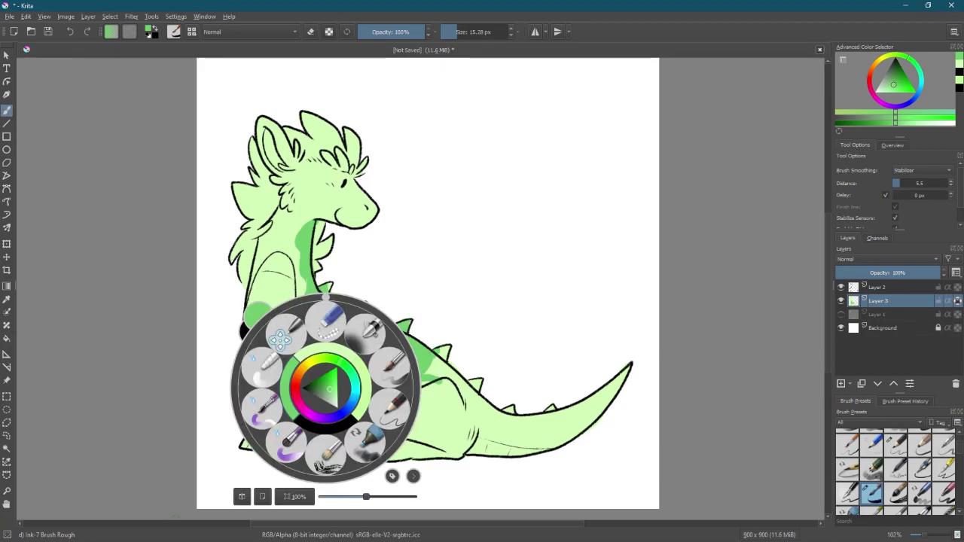
{"action": "left_click", "coordinate": [280, 340]}
{"action": "mouse_move", "coordinate": [437, 382]}
{"action": "left_mouse_down"}
{"action": "mouse_move", "coordinate": [449, 431]}
{"action": "mouse_move", "coordinate": [422, 393]}
{"action": "mouse_move", "coordinate": [436, 405]}
{"action": "mouse_move", "coordinate": [459, 399]}
{"action": "left_mouse_up"}
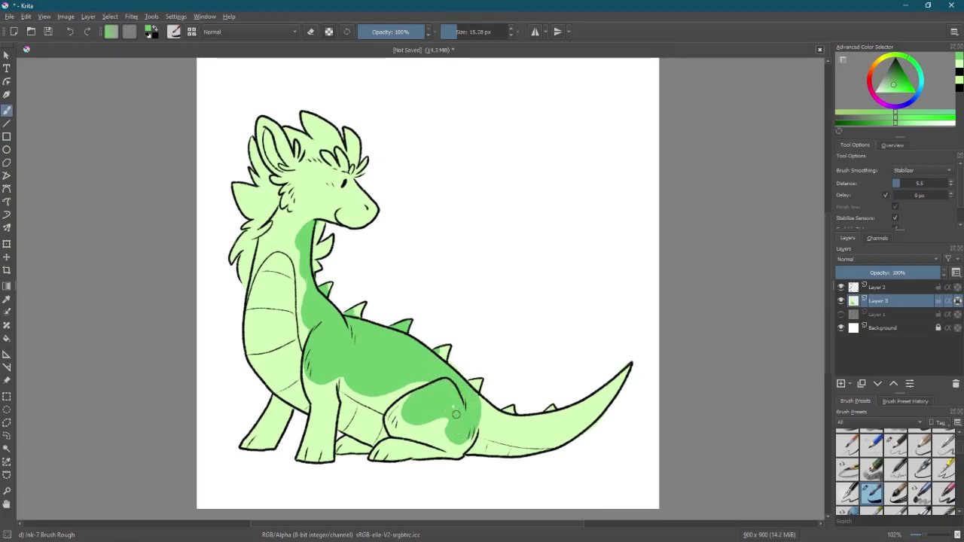
{"action": "mouse_move", "coordinate": [530, 424]}
{"action": "left_mouse_down"}
{"action": "mouse_move", "coordinate": [595, 393]}
{"action": "mouse_move", "coordinate": [497, 420]}
{"action": "mouse_move", "coordinate": [560, 403]}
{"action": "left_mouse_up"}
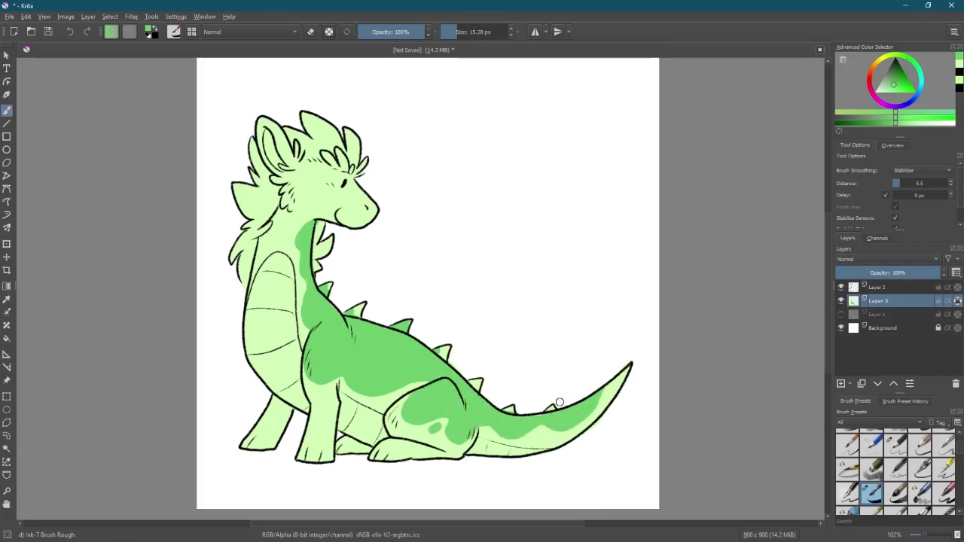
{"action": "left_click", "coordinate": [885, 91]}
{"action": "mouse_move", "coordinate": [307, 221]}
{"action": "left_mouse_down"}
{"action": "mouse_move", "coordinate": [305, 324]}
{"action": "mouse_move", "coordinate": [427, 377]}
{"action": "mouse_move", "coordinate": [324, 377]}
{"action": "mouse_move", "coordinate": [411, 398]}
{"action": "mouse_move", "coordinate": [441, 418]}
{"action": "mouse_move", "coordinate": [610, 385]}
{"action": "left_mouse_up"}
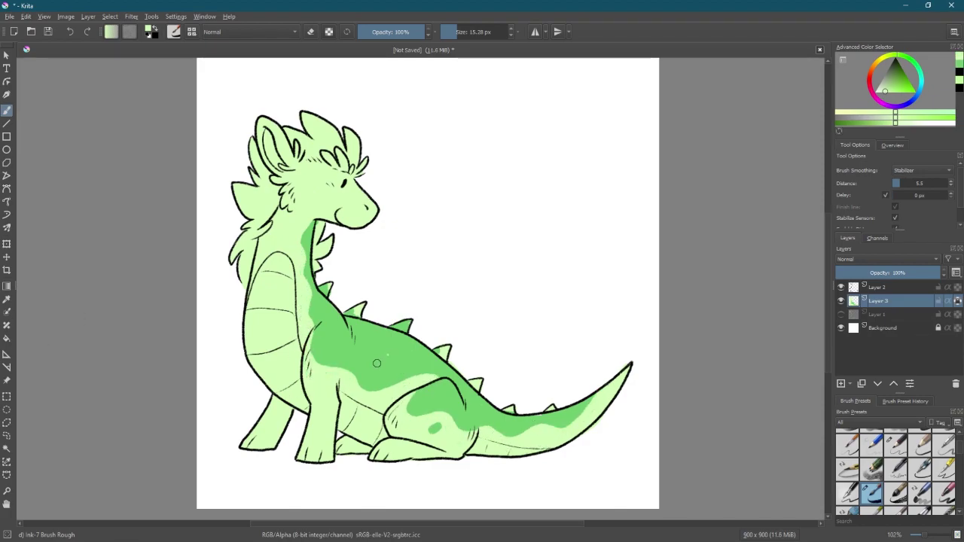
- Paint the ear, muzzle and paws in the sampled mid green and add a spot on the shoulder
{"action": "left_click", "coordinate": [564, 402], "text": "ctrl"}
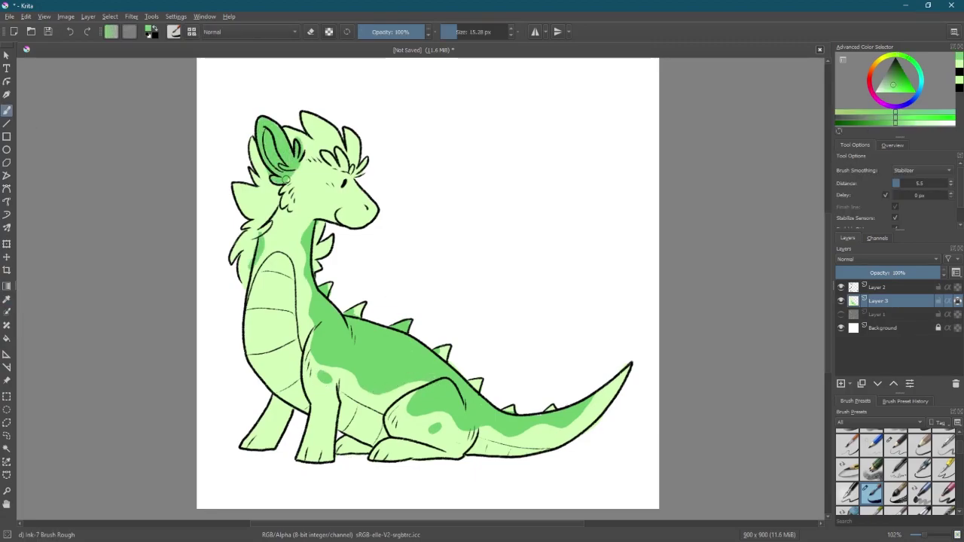
{"action": "mouse_move", "coordinate": [357, 194]}
{"action": "left_mouse_down"}
{"action": "mouse_move", "coordinate": [331, 173]}
{"action": "mouse_move", "coordinate": [339, 204]}
{"action": "mouse_move", "coordinate": [367, 217]}
{"action": "left_mouse_up"}
{"action": "left_click", "coordinate": [321, 195], "text": "ctrl"}
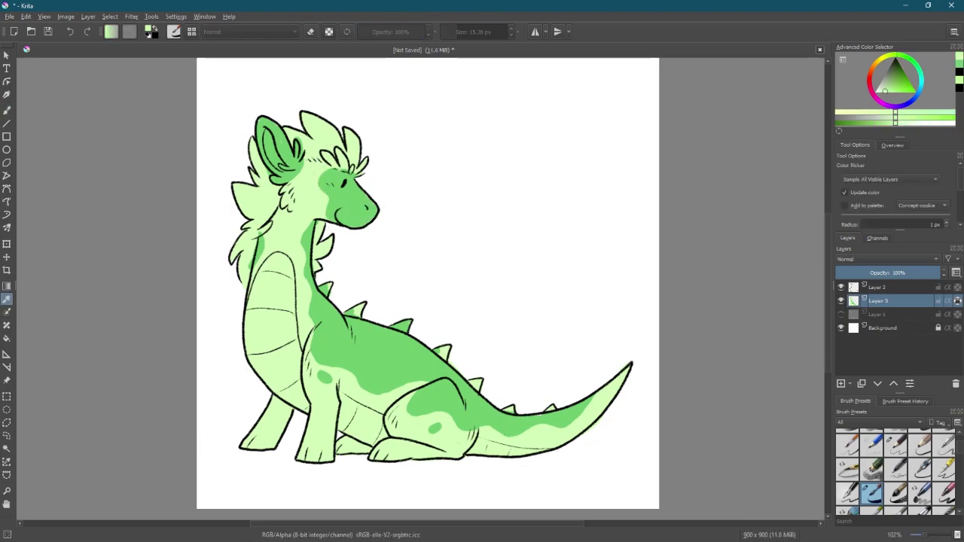
{"action": "left_click", "coordinate": [319, 223], "text": "ctrl"}
{"action": "mouse_move", "coordinate": [245, 444]}
{"action": "left_mouse_down"}
{"action": "mouse_move", "coordinate": [321, 464]}
{"action": "mouse_move", "coordinate": [297, 450]}
{"action": "mouse_move", "coordinate": [359, 457]}
{"action": "mouse_move", "coordinate": [413, 452]}
{"action": "left_mouse_up"}
- Paint the back spikes, chest plate and underbelly in soft yellow
{"action": "left_click", "coordinate": [893, 91]}
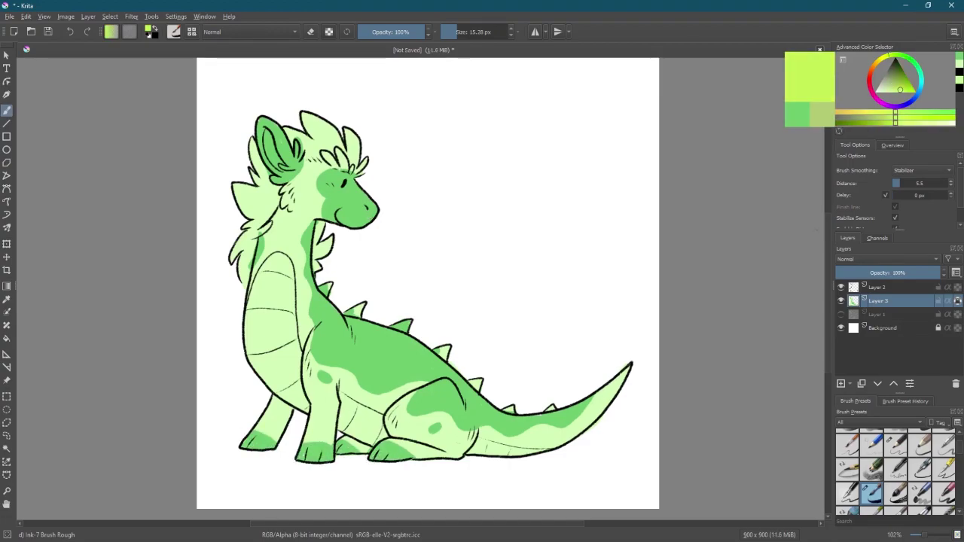
{"action": "mouse_move", "coordinate": [321, 286]}
{"action": "left_mouse_down"}
{"action": "mouse_move", "coordinate": [357, 287]}
{"action": "mouse_move", "coordinate": [365, 311]}
{"action": "left_mouse_up"}
{"action": "left_click_drag", "start_coordinate": [390, 328], "coordinate": [407, 329]}
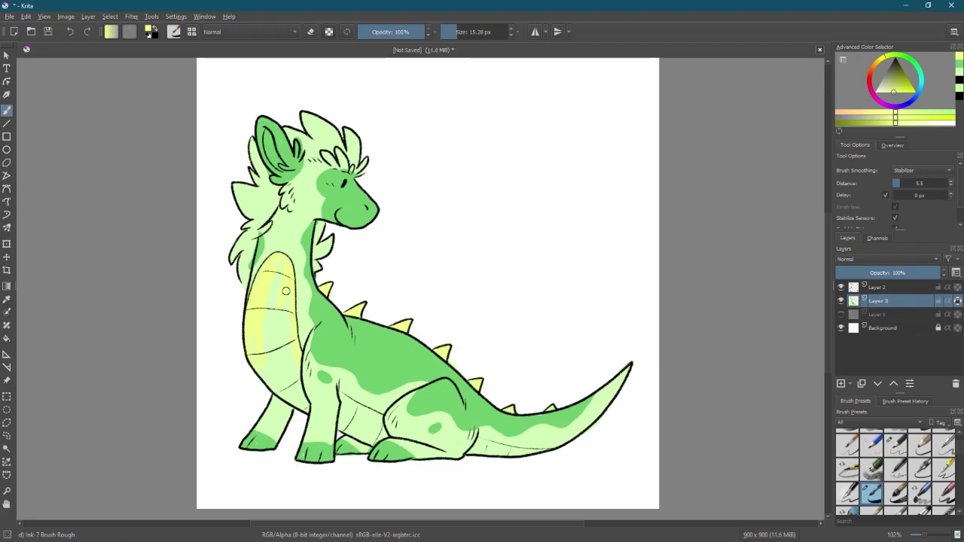
{"action": "mouse_move", "coordinate": [360, 407]}
{"action": "left_mouse_down"}
{"action": "mouse_move", "coordinate": [377, 435]}
{"action": "mouse_move", "coordinate": [516, 450]}
{"action": "left_mouse_up"}
- Paint the mane and forelock bright emerald green, with a deeper green on the tufts in front of the neck
{"action": "left_click", "coordinate": [435, 368], "text": "ctrl"}
{"action": "left_click", "coordinate": [324, 249], "text": "ctrl"}
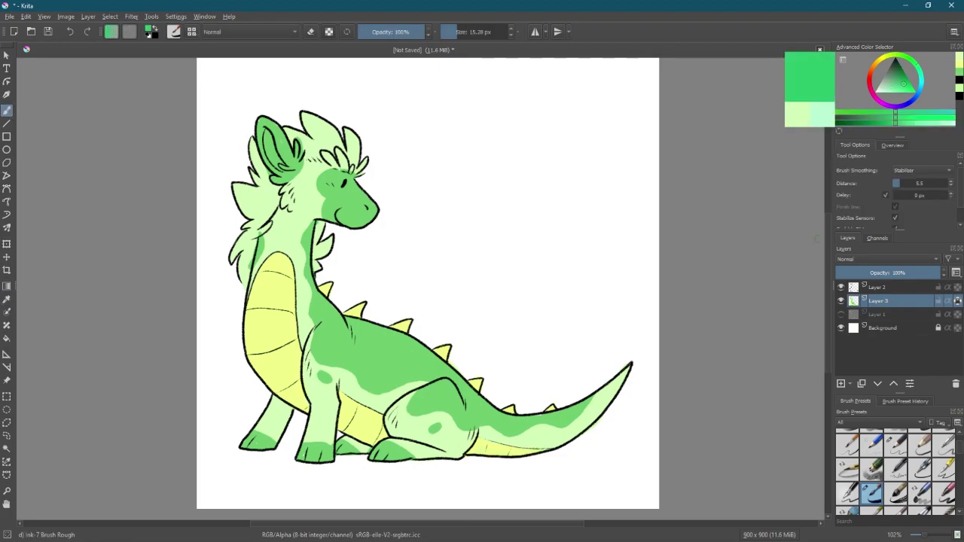
{"action": "left_click_drag", "start_coordinate": [315, 235], "coordinate": [330, 260]}
{"action": "left_click", "coordinate": [320, 241], "text": "ctrl"}
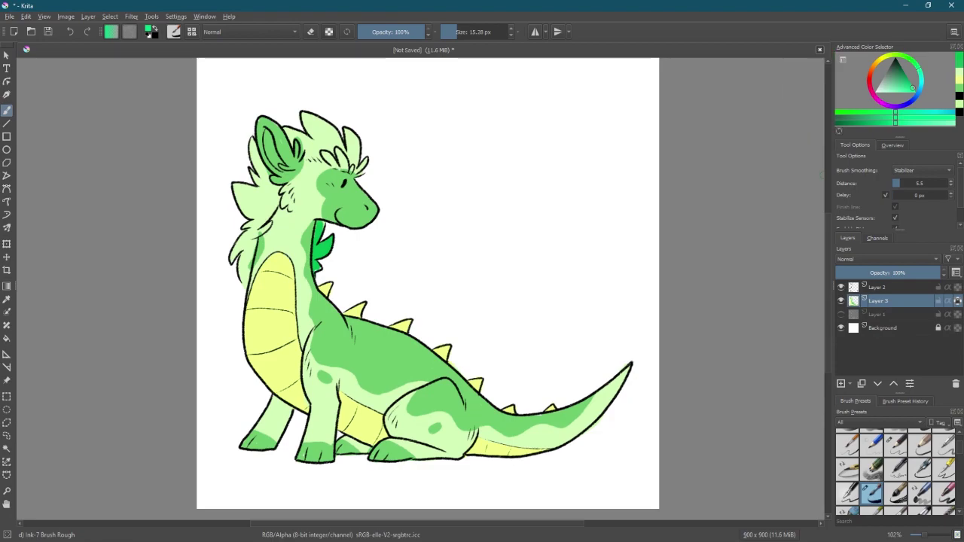
{"action": "mouse_move", "coordinate": [245, 283]}
{"action": "left_mouse_down"}
{"action": "mouse_move", "coordinate": [274, 185]}
{"action": "mouse_move", "coordinate": [257, 174]}
{"action": "mouse_move", "coordinate": [240, 200]}
{"action": "mouse_move", "coordinate": [306, 151]}
{"action": "mouse_move", "coordinate": [302, 115]}
{"action": "mouse_move", "coordinate": [345, 161]}
{"action": "mouse_move", "coordinate": [343, 132]}
{"action": "left_mouse_up"}
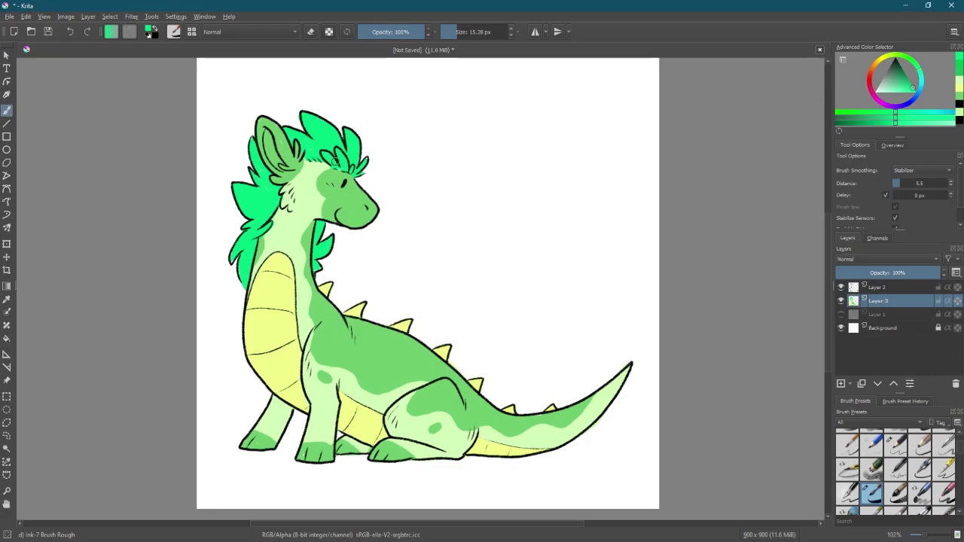
- Touch up the tail base with sampled colours and paint the inner ear pale green
{"action": "left_click", "coordinate": [319, 208], "text": "ctrl"}
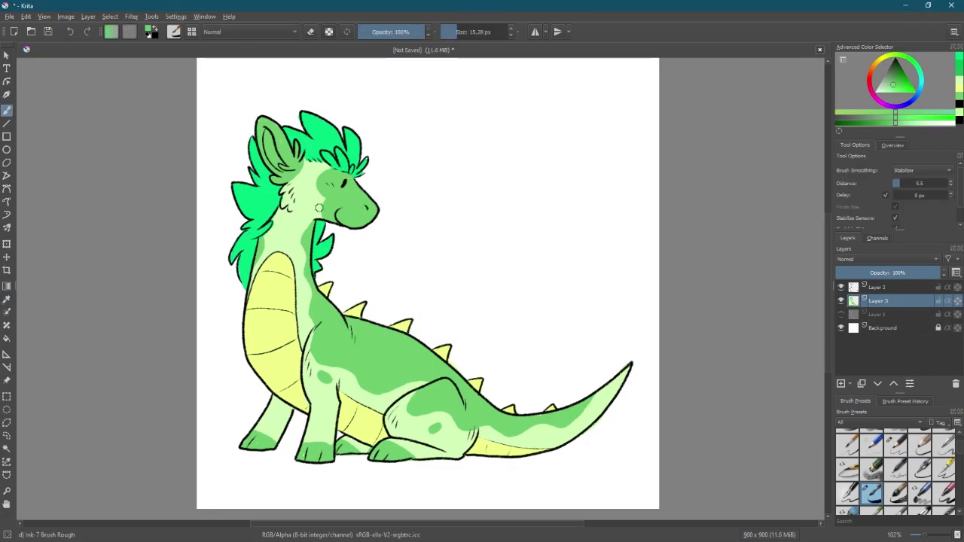
{"action": "left_click", "coordinate": [505, 444], "text": "ctrl"}
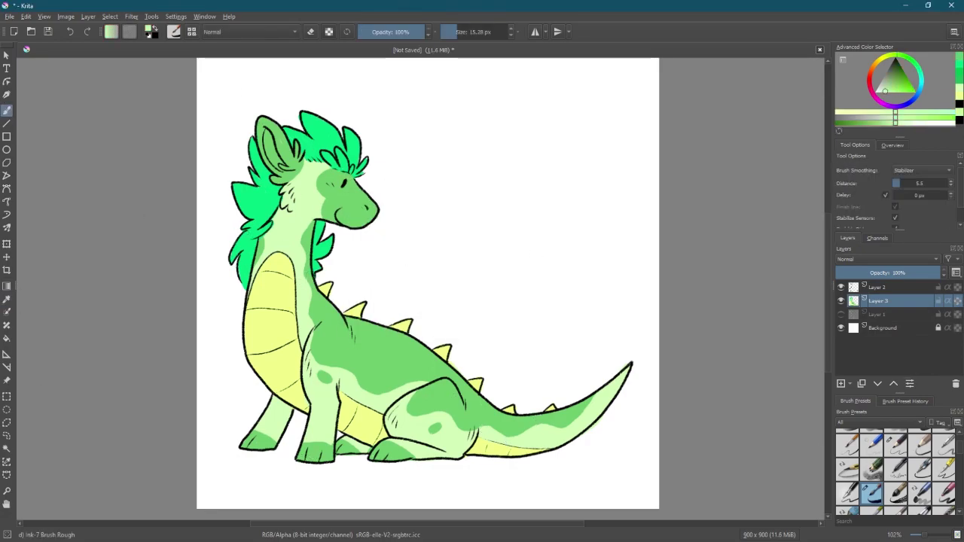
{"action": "left_click", "coordinate": [485, 447], "text": "ctrl"}
{"action": "left_click_drag", "start_coordinate": [475, 452], "coordinate": [469, 454]}
{"action": "left_click", "coordinate": [486, 419], "text": "ctrl"}
{"action": "left_click", "coordinate": [480, 431]}
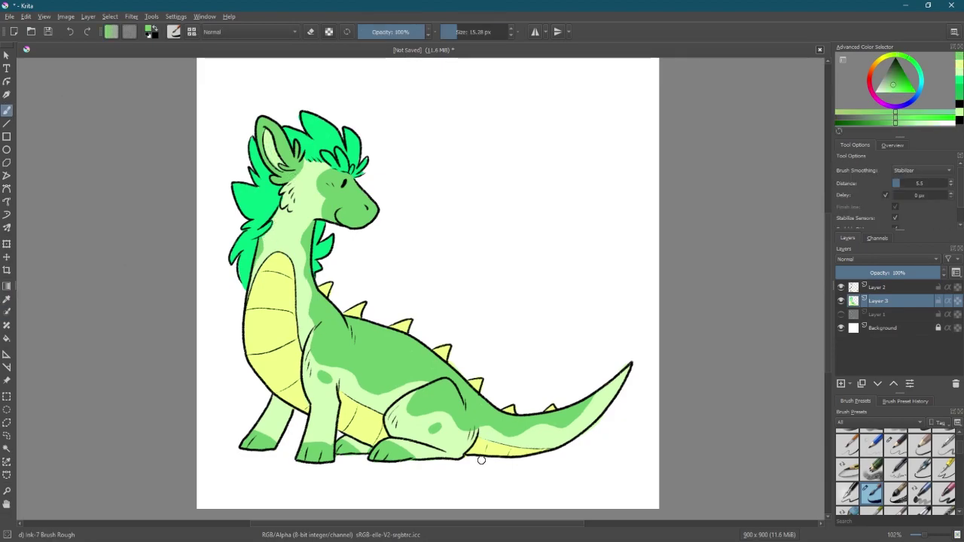
- Duplicate the flat colour layer, set the copy's blending mode to Darken and darken the brush colour to a deep green
{"action": "key", "text": "ctrl+j"}
{"action": "left_click", "coordinate": [887, 259]}
{"action": "left_click", "coordinate": [868, 278]}
{"action": "left_click", "coordinate": [887, 259]}
{"action": "left_click", "coordinate": [868, 297]}
{"action": "key", "text": "d"}
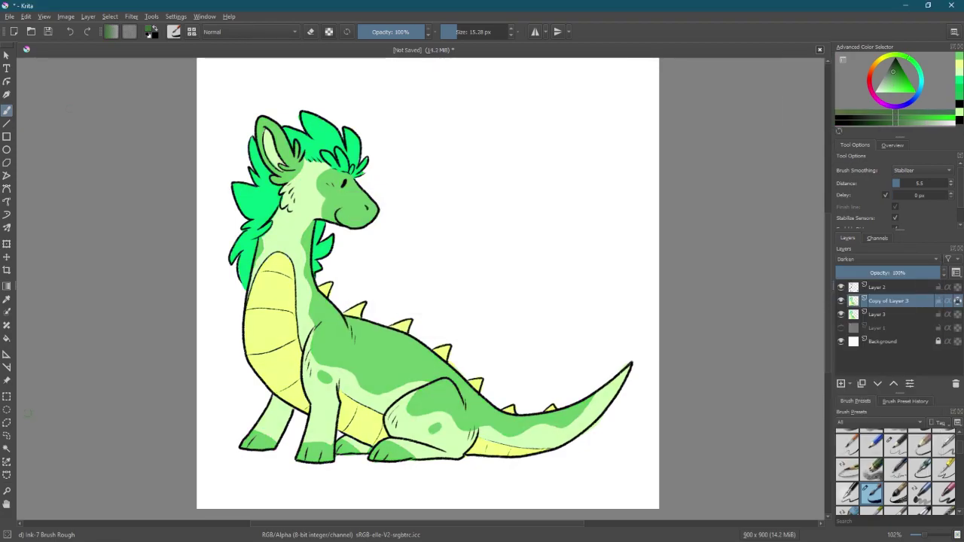
- Cover the whole dragon with the dark green on the copied layer and set that layer's opacity to 44%
{"action": "scroll", "coordinate": [896, 467], "scroll_direction": "up", "scroll_amount": 1}
{"action": "left_click", "coordinate": [919, 465]}
{"action": "mouse_move", "coordinate": [305, 305]}
{"action": "left_mouse_down"}
{"action": "mouse_move", "coordinate": [244, 402]}
{"action": "mouse_move", "coordinate": [609, 392]}
{"action": "left_mouse_up"}
{"action": "left_click_drag", "start_coordinate": [856, 273], "coordinate": [882, 272]}
{"action": "key", "text": "F3"}
{"action": "left_click", "coordinate": [603, 319]}
{"action": "scroll", "coordinate": [896, 467], "scroll_direction": "down", "scroll_amount": 1}
{"action": "left_click", "coordinate": [872, 450]}
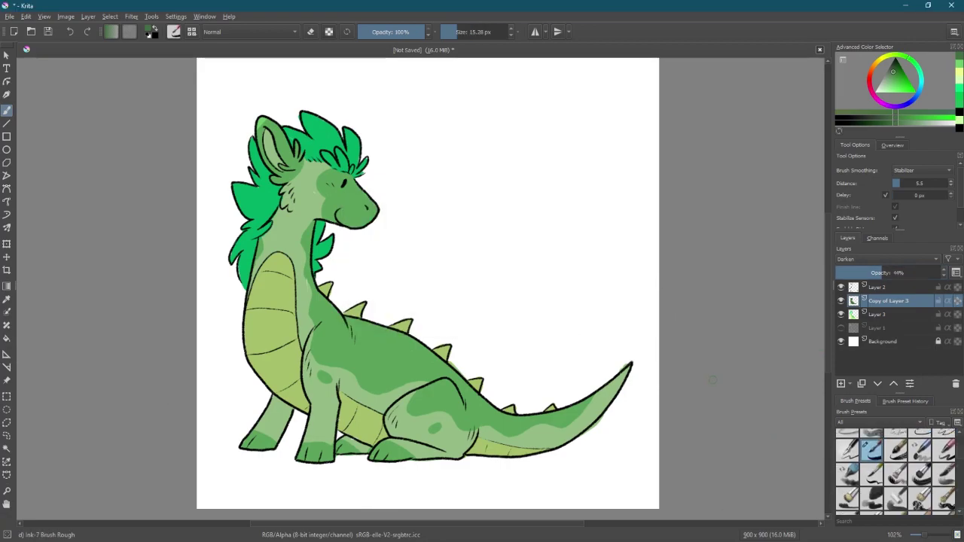
{"action": "left_click_drag", "start_coordinate": [369, 309], "coordinate": [517, 380]}
{"action": "scroll", "coordinate": [897, 467], "scroll_direction": "up", "scroll_amount": 2}
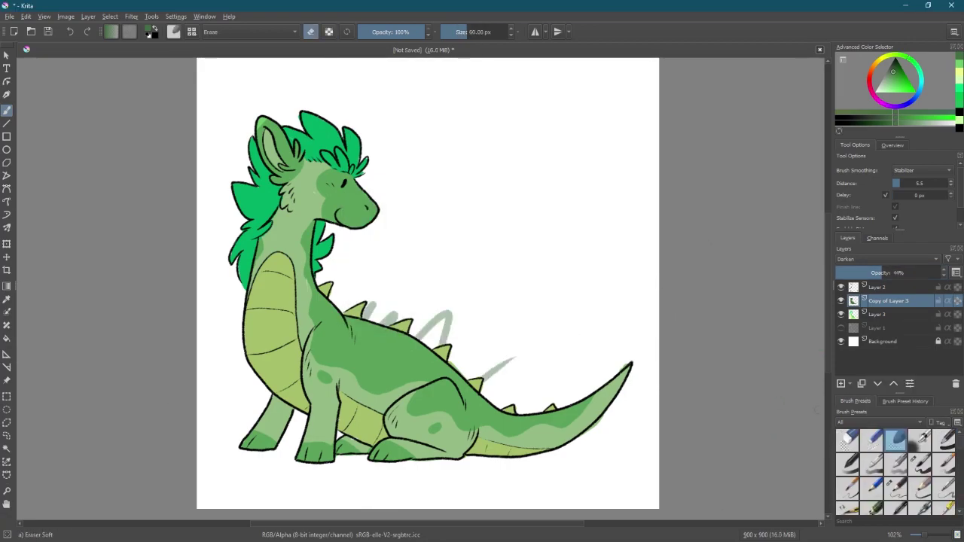
- Erase the shade from the lit areas of the ear, mane and face with a smaller Eraser Circle brush
{"action": "left_click", "coordinate": [847, 440]}
{"action": "left_click_drag", "start_coordinate": [452, 331], "coordinate": [354, 347]}
{"action": "key", "text": "ctrl+z"}
{"action": "key", "text": "bracketleft"}
{"action": "key", "text": "bracketleft"}
{"action": "key", "text": "bracketleft"}
{"action": "key", "text": "bracketleft"}
{"action": "key", "text": "bracketleft"}
{"action": "key", "text": "bracketleft"}
{"action": "key", "text": "bracketleft"}
{"action": "key", "text": "bracketleft"}
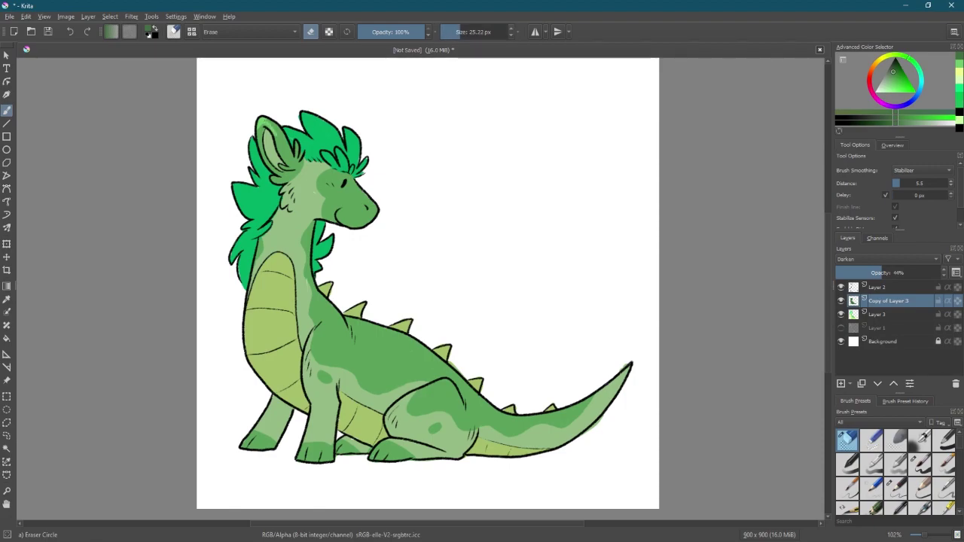
{"action": "mouse_move", "coordinate": [262, 120]}
{"action": "left_mouse_down"}
{"action": "mouse_move", "coordinate": [270, 161]}
{"action": "mouse_move", "coordinate": [341, 160]}
{"action": "mouse_move", "coordinate": [339, 106]}
{"action": "mouse_move", "coordinate": [319, 113]}
{"action": "mouse_move", "coordinate": [298, 158]}
{"action": "left_mouse_up"}
{"action": "mouse_move", "coordinate": [360, 166]}
{"action": "left_mouse_down"}
{"action": "mouse_move", "coordinate": [241, 195]}
{"action": "mouse_move", "coordinate": [260, 234]}
{"action": "mouse_move", "coordinate": [262, 187]}
{"action": "mouse_move", "coordinate": [332, 184]}
{"action": "mouse_move", "coordinate": [348, 206]}
{"action": "left_mouse_up"}
- Erase the shade from the shoulder and both front legs with a resized circle eraser
{"action": "key", "text": "bracketright"}
{"action": "key", "text": "bracketright"}
{"action": "key", "text": "bracketright"}
{"action": "key", "text": "bracketleft"}
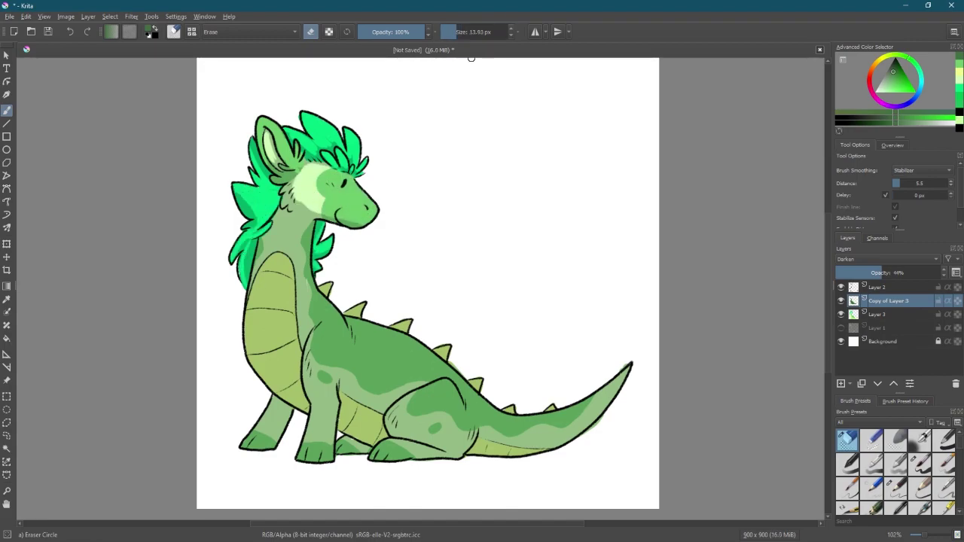
{"action": "left_click_drag", "start_coordinate": [324, 320], "coordinate": [316, 407]}
{"action": "left_click_drag", "start_coordinate": [332, 292], "coordinate": [320, 456]}
{"action": "left_click_drag", "start_coordinate": [266, 405], "coordinate": [256, 443]}
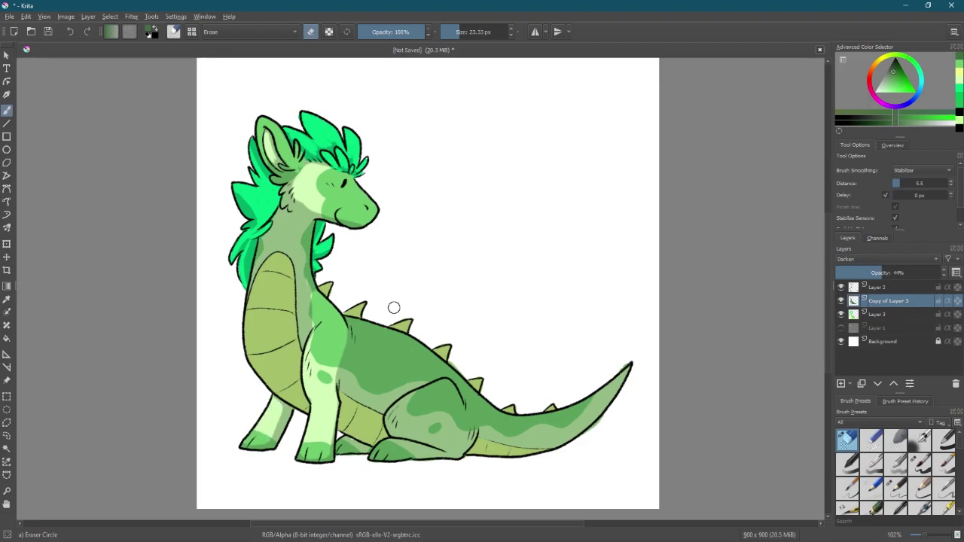
- Erase the shade from the hind leg, back, neck, chest plate, spikes and tail, keeping shadows along the undersides
{"action": "mouse_move", "coordinate": [464, 442]}
{"action": "left_mouse_down"}
{"action": "mouse_move", "coordinate": [422, 399]}
{"action": "mouse_move", "coordinate": [401, 421]}
{"action": "mouse_move", "coordinate": [456, 451]}
{"action": "mouse_move", "coordinate": [387, 454]}
{"action": "left_mouse_up"}
{"action": "mouse_move", "coordinate": [353, 362]}
{"action": "left_mouse_down"}
{"action": "mouse_move", "coordinate": [452, 380]}
{"action": "mouse_move", "coordinate": [422, 331]}
{"action": "left_mouse_up"}
{"action": "mouse_move", "coordinate": [304, 269]}
{"action": "left_mouse_down"}
{"action": "mouse_move", "coordinate": [287, 353]}
{"action": "mouse_move", "coordinate": [306, 302]}
{"action": "mouse_move", "coordinate": [305, 226]}
{"action": "mouse_move", "coordinate": [285, 380]}
{"action": "mouse_move", "coordinate": [296, 230]}
{"action": "mouse_move", "coordinate": [287, 386]}
{"action": "left_mouse_up"}
{"action": "mouse_move", "coordinate": [422, 339]}
{"action": "left_mouse_down"}
{"action": "mouse_move", "coordinate": [344, 359]}
{"action": "mouse_move", "coordinate": [364, 387]}
{"action": "mouse_move", "coordinate": [472, 400]}
{"action": "mouse_move", "coordinate": [618, 377]}
{"action": "mouse_move", "coordinate": [489, 426]}
{"action": "mouse_move", "coordinate": [572, 454]}
{"action": "left_mouse_up"}
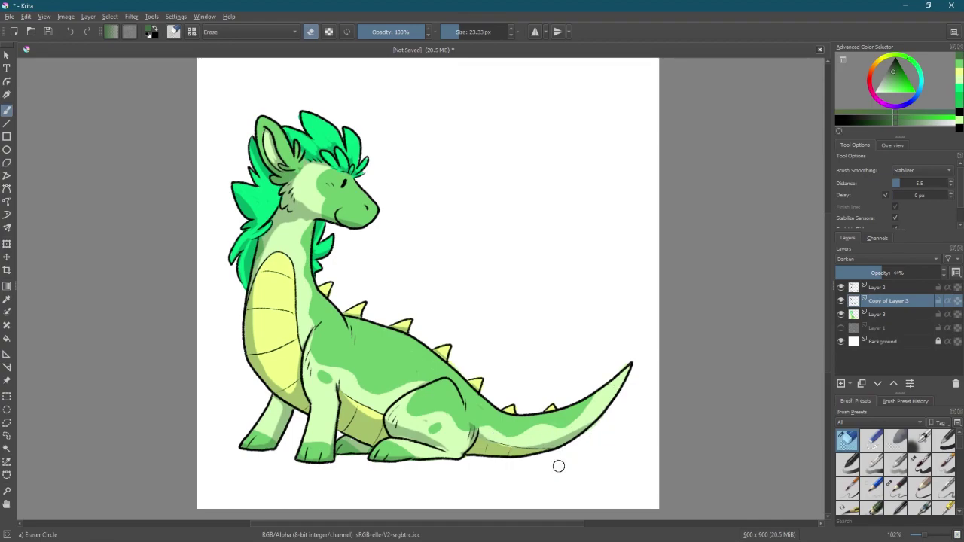
- Add a highlight layer above the shading in Addition mode with 60% opacity, and undo the test stroke
{"action": "key", "text": "Insert"}
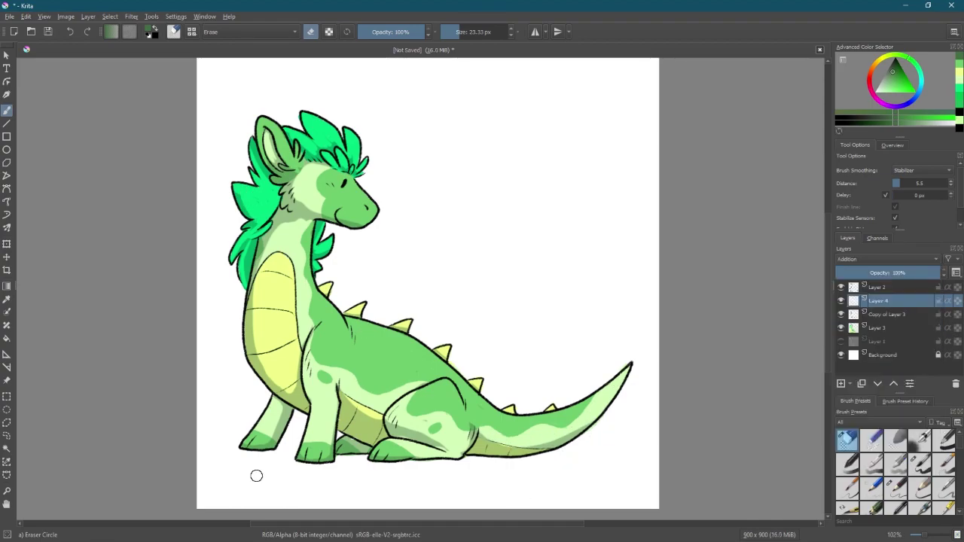
{"action": "key", "text": "l"}
{"action": "scroll", "coordinate": [871, 451], "scroll_direction": "down", "scroll_amount": 2}
{"action": "left_click", "coordinate": [871, 450]}
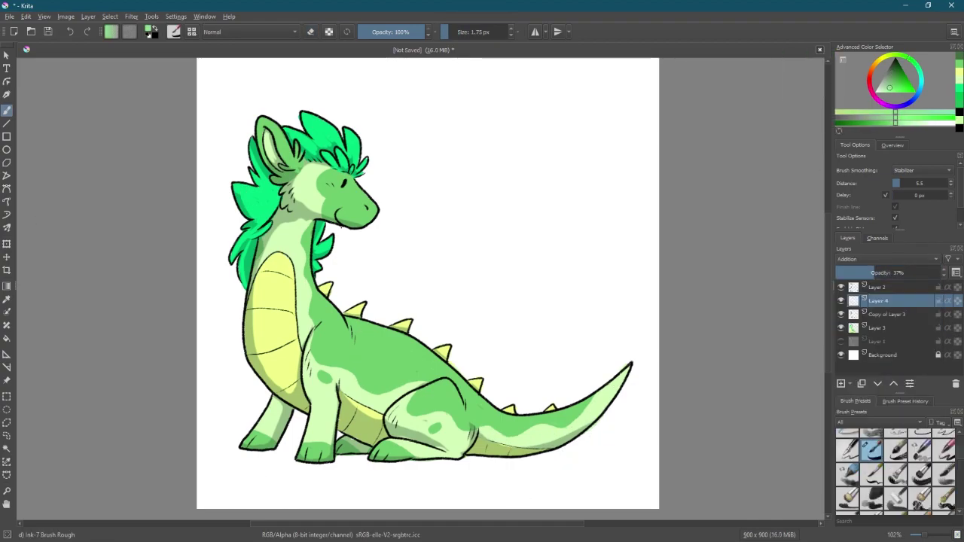
{"action": "left_click_drag", "start_coordinate": [367, 328], "coordinate": [328, 363]}
{"action": "left_click", "coordinate": [898, 273]}
{"action": "key", "text": "ctrl+z"}
- Paint thin yellow-green highlight strokes on the mane, forelock, ear and cheek with the rough ink brush at 6.65 px
{"action": "left_click", "coordinate": [888, 56]}
{"action": "left_click", "coordinate": [897, 92]}
{"action": "left_click", "coordinate": [448, 32]}
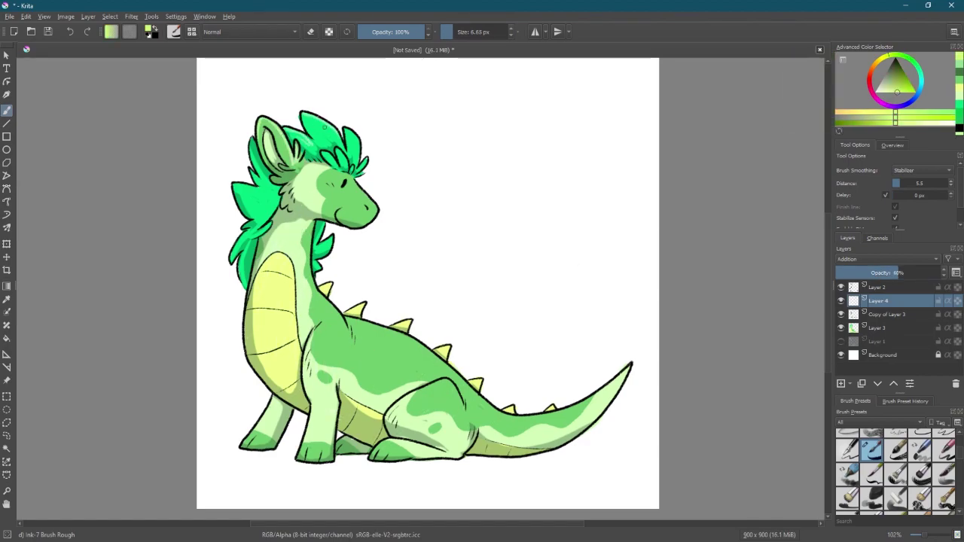
{"action": "left_click_drag", "start_coordinate": [318, 201], "coordinate": [248, 147]}
{"action": "mouse_move", "coordinate": [256, 188]}
{"action": "left_mouse_down"}
{"action": "mouse_move", "coordinate": [243, 226]}
{"action": "mouse_move", "coordinate": [243, 278]}
{"action": "left_mouse_up"}
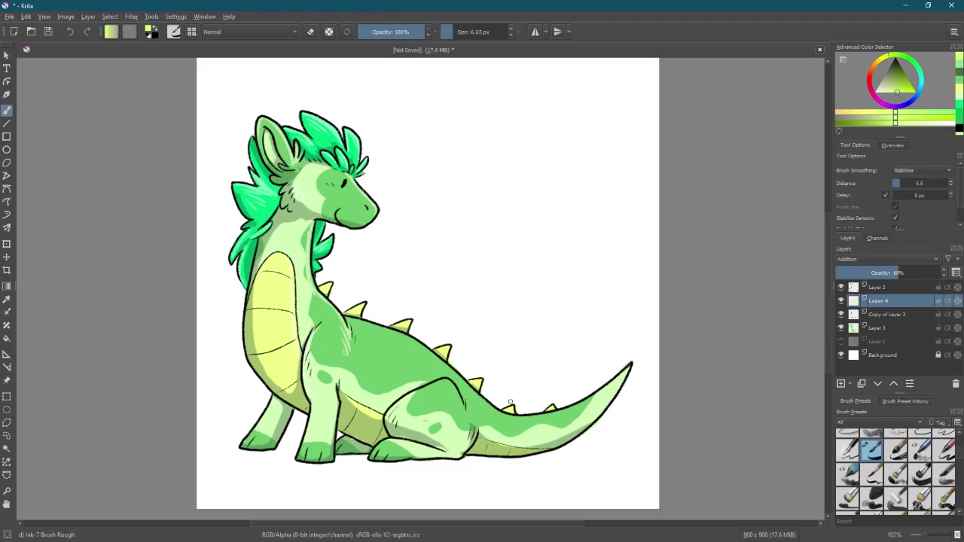
- Paint hatched highlight strokes along the back, haunch and tail
{"action": "left_click_drag", "start_coordinate": [447, 385], "coordinate": [415, 407]}
{"action": "mouse_move", "coordinate": [350, 322]}
{"action": "left_mouse_down"}
{"action": "mouse_move", "coordinate": [425, 348]}
{"action": "mouse_move", "coordinate": [528, 407]}
{"action": "left_mouse_up"}
{"action": "left_click_drag", "start_coordinate": [422, 363], "coordinate": [439, 381]}
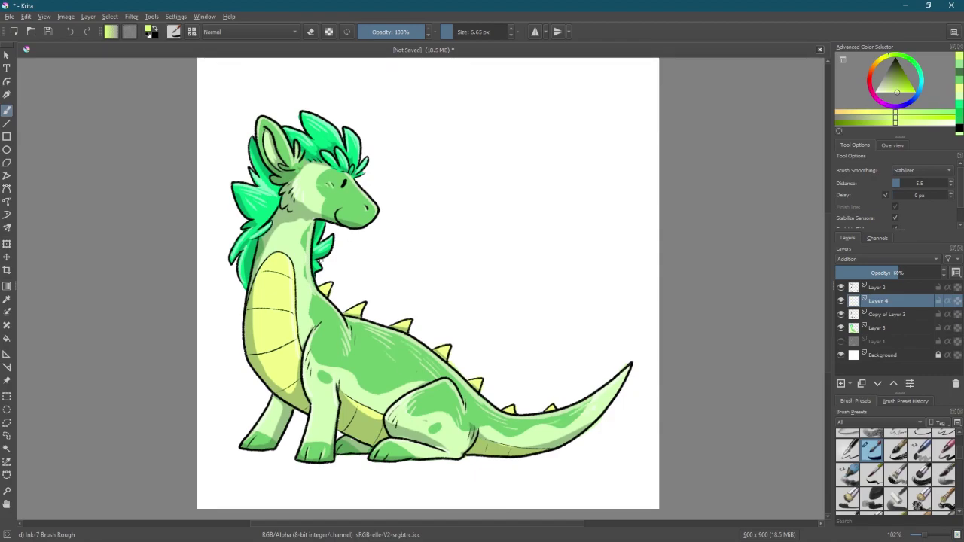
- Lock the transparency of the line art layer, Layer 2
{"action": "left_click", "coordinate": [879, 287]}
{"action": "double_click", "coordinate": [919, 287]}
{"action": "key", "text": "Escape"}
{"action": "left_click", "coordinate": [958, 287]}
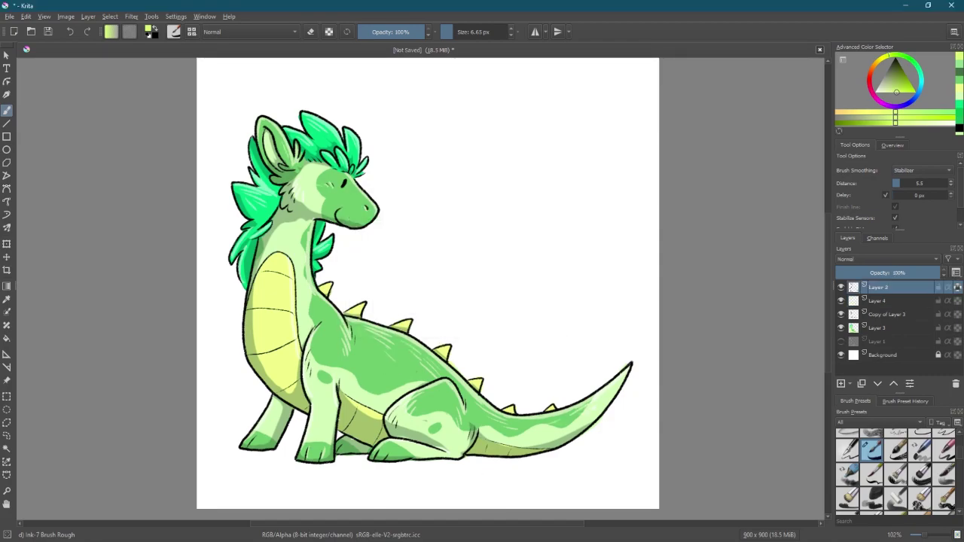
- Recolour the dragon's black outlines in dark greens with a larger brush, varying the shade between the body and mane
{"action": "left_click", "coordinate": [909, 58]}
{"action": "left_click", "coordinate": [903, 71]}
{"action": "left_click", "coordinate": [484, 32]}
{"action": "left_click_drag", "start_coordinate": [271, 297], "coordinate": [390, 174]}
{"action": "left_click", "coordinate": [901, 68]}
{"action": "mouse_move", "coordinate": [331, 143]}
{"action": "left_mouse_down"}
{"action": "mouse_move", "coordinate": [654, 394]}
{"action": "mouse_move", "coordinate": [478, 426]}
{"action": "mouse_move", "coordinate": [316, 218]}
{"action": "left_mouse_up"}
{"action": "left_click", "coordinate": [918, 68]}
{"action": "left_click", "coordinate": [901, 67]}
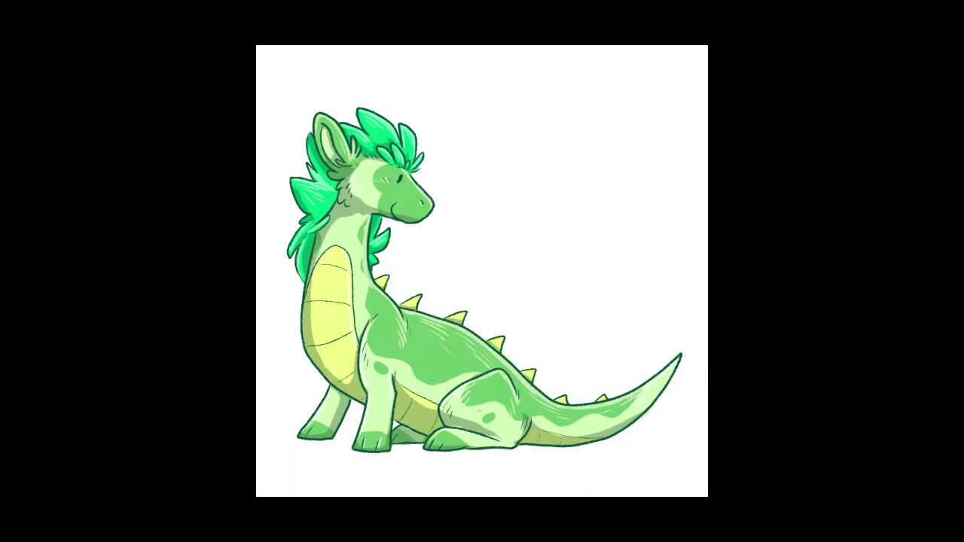